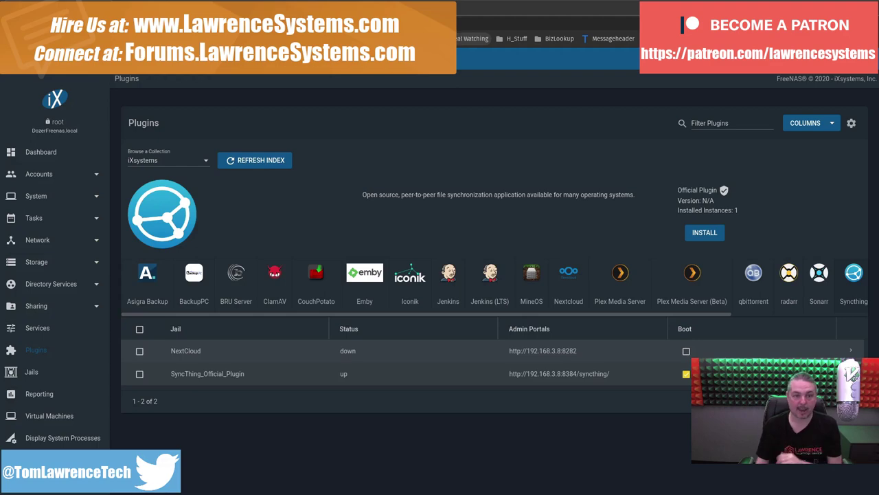
# - Browse the syncthing.net homepage, scrolling through its Private & Secure and Open sections
pyautogui.hotkey('ctrl', 'Tab')
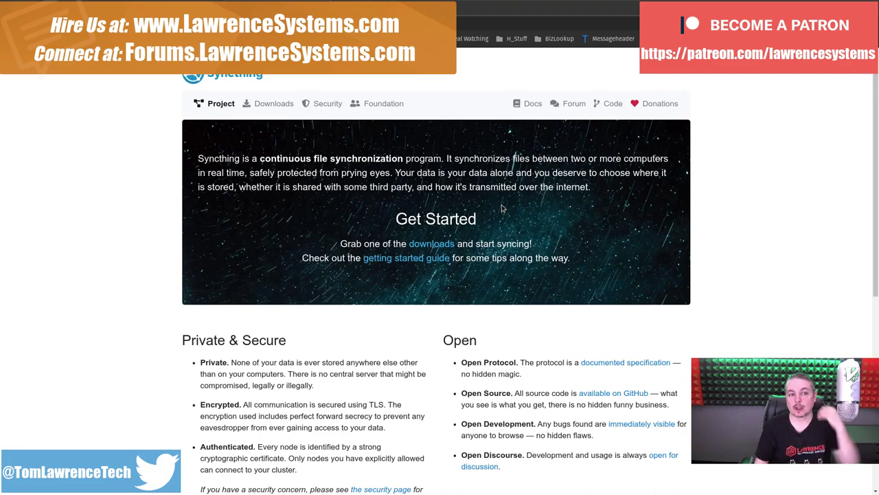
pyautogui.scroll(-3, 426, 355)
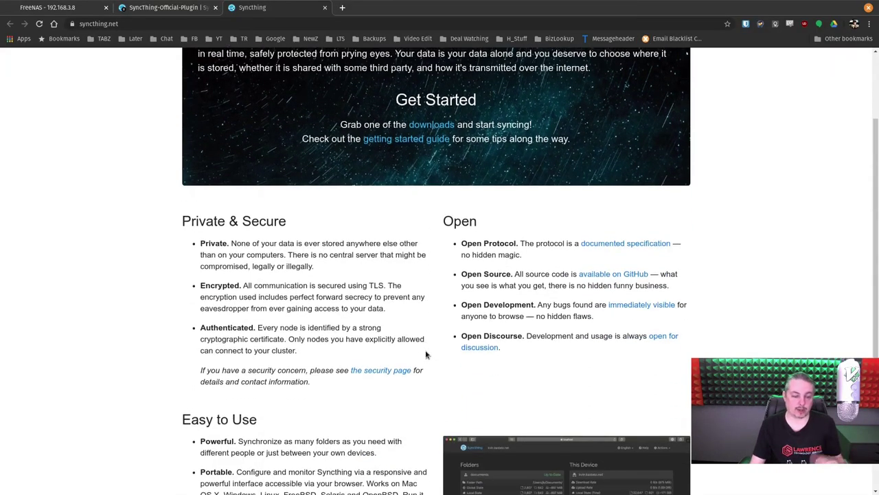
pyautogui.scroll(3, 426, 355)
pyautogui.scroll(-2, 426, 356)
pyautogui.scroll(-1, 426, 355)
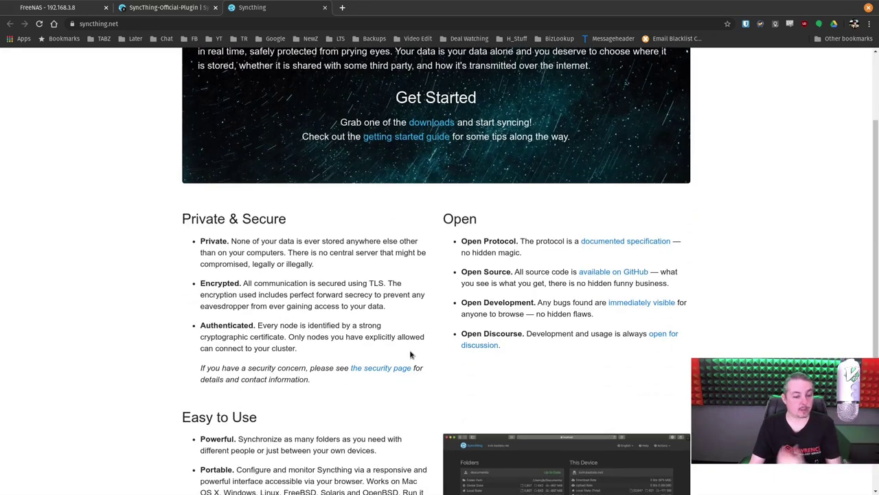
pyautogui.scroll(3, 411, 355)
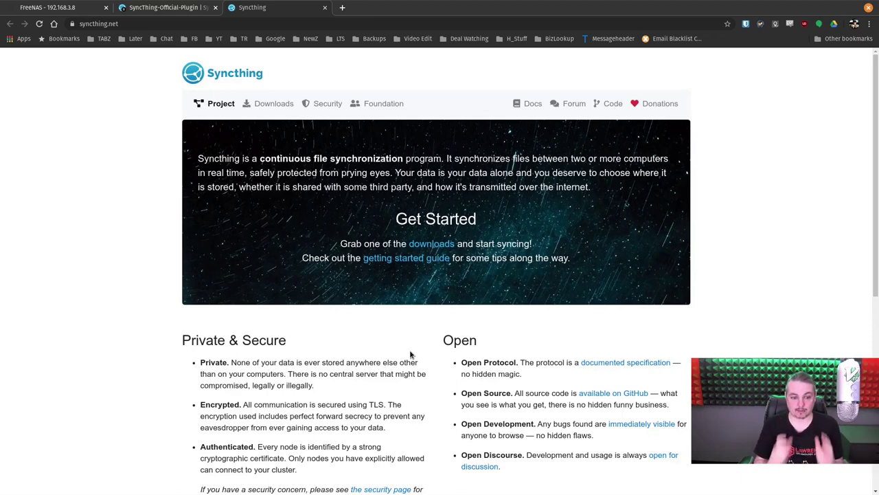
# - Open the SyncThing_Official_Plugin's admin portal URL from the FreeNAS Plugins list
pyautogui.click(164, 8)
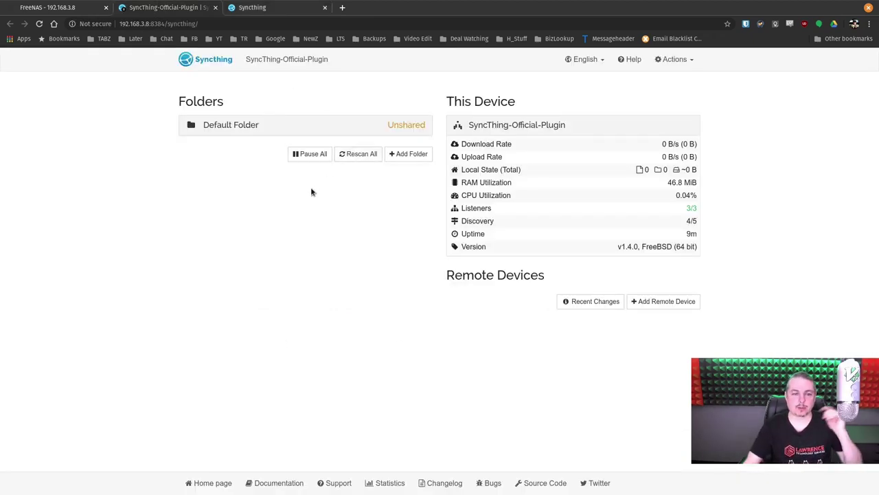
pyautogui.click(65, 8)
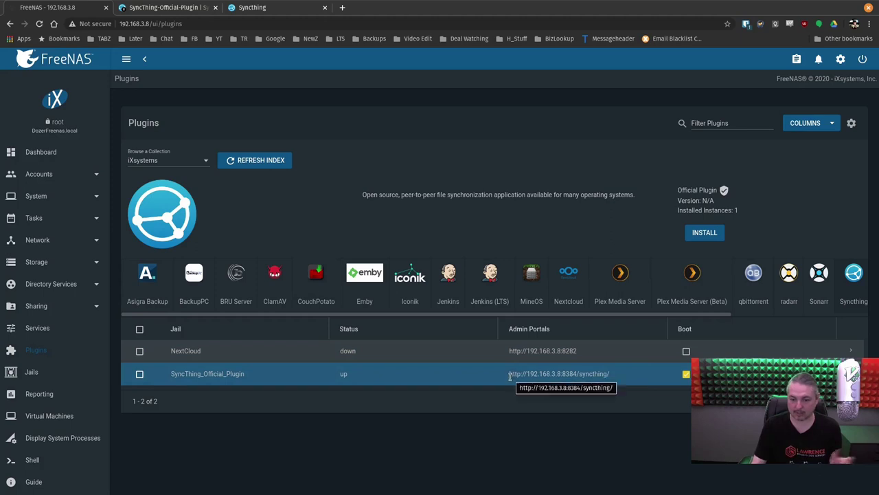
pyautogui.moveTo(509, 376); pyautogui.dragTo(609, 383)
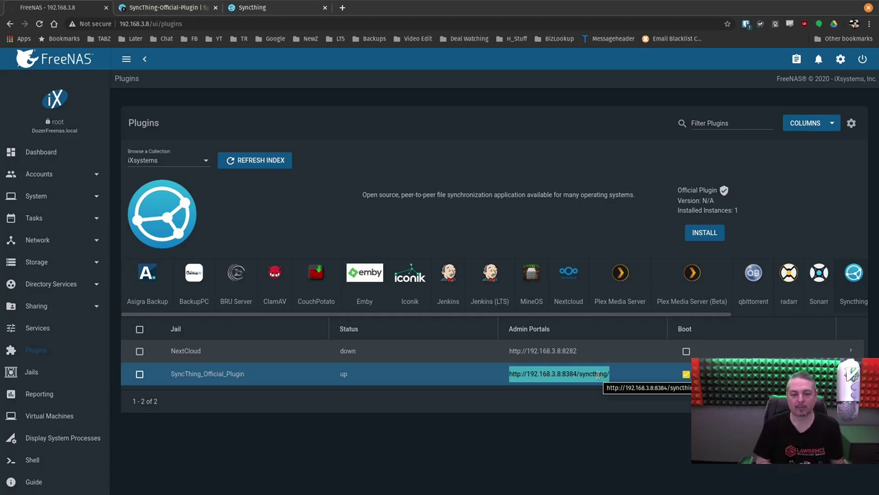
pyautogui.click(599, 374)
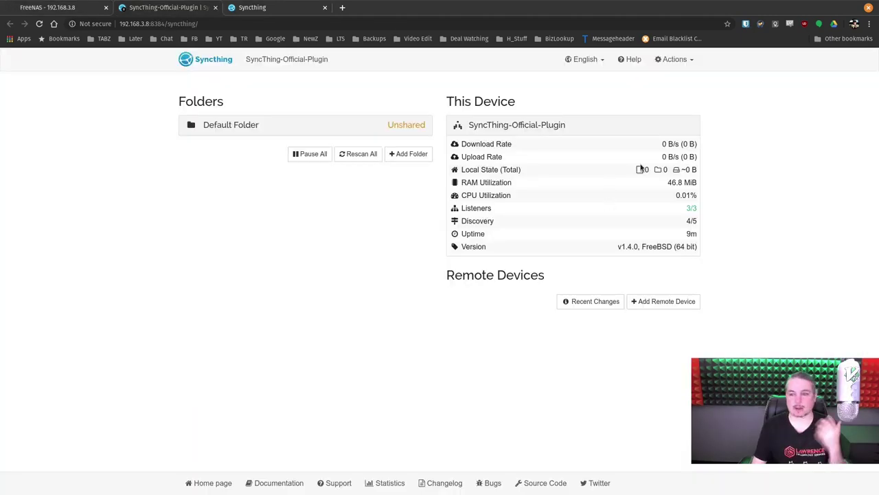
# - Review the GUI settings: listen address 127.0.0.1:8384 and an empty authentication user
pyautogui.click(692, 59)
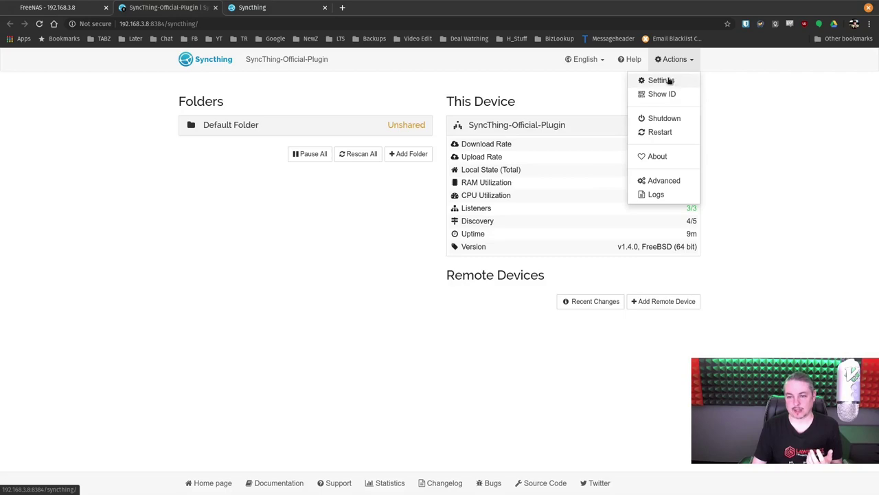
pyautogui.click(661, 80)
pyautogui.click(313, 107)
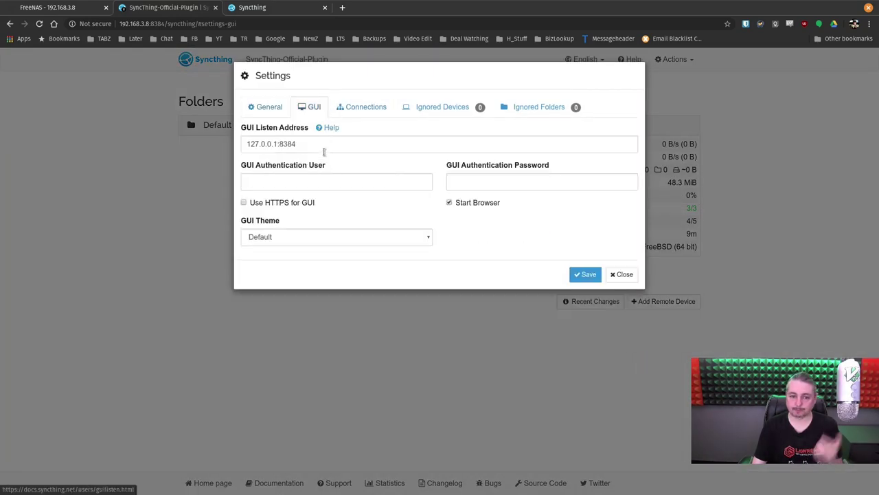
pyautogui.click(324, 150)
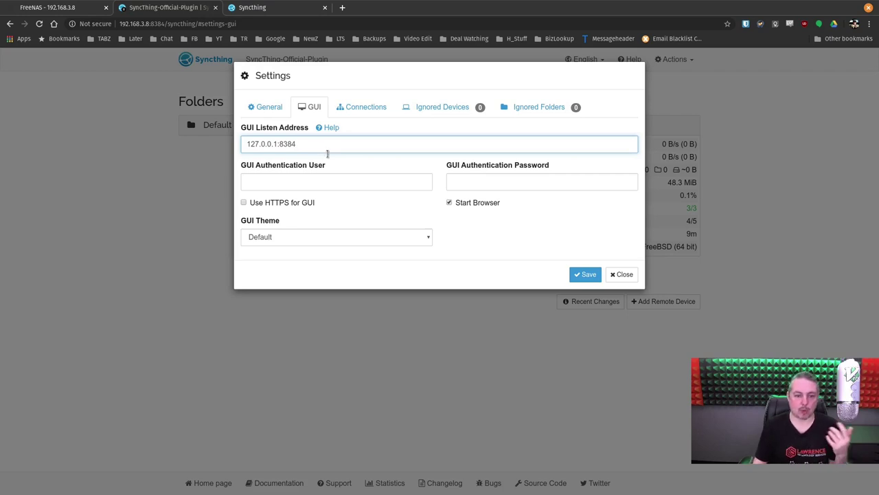
pyautogui.click(337, 177)
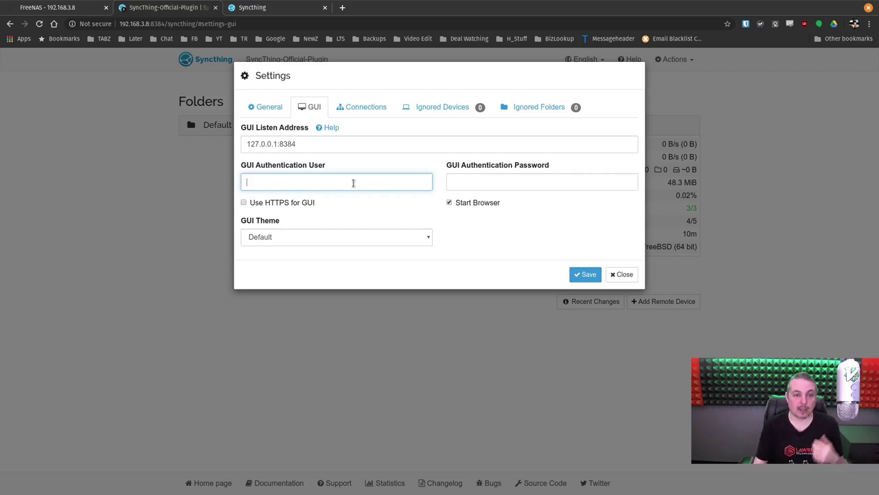
pyautogui.click(372, 144)
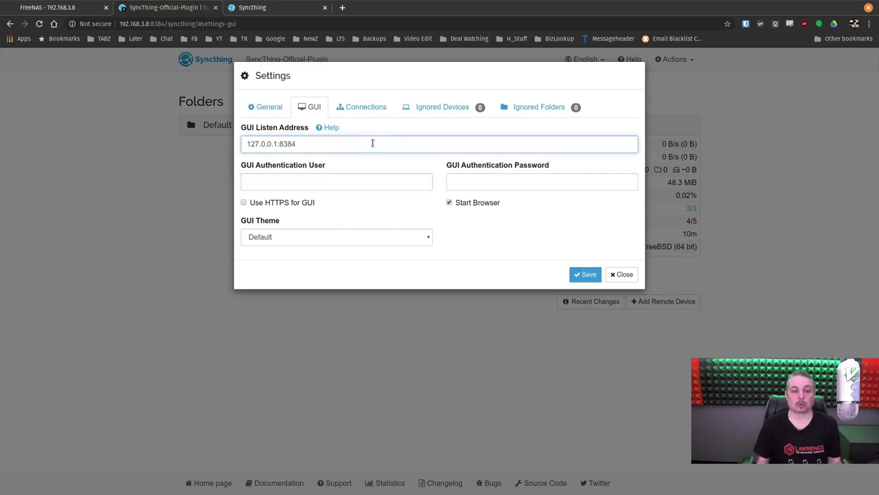
pyautogui.click(249, 7)
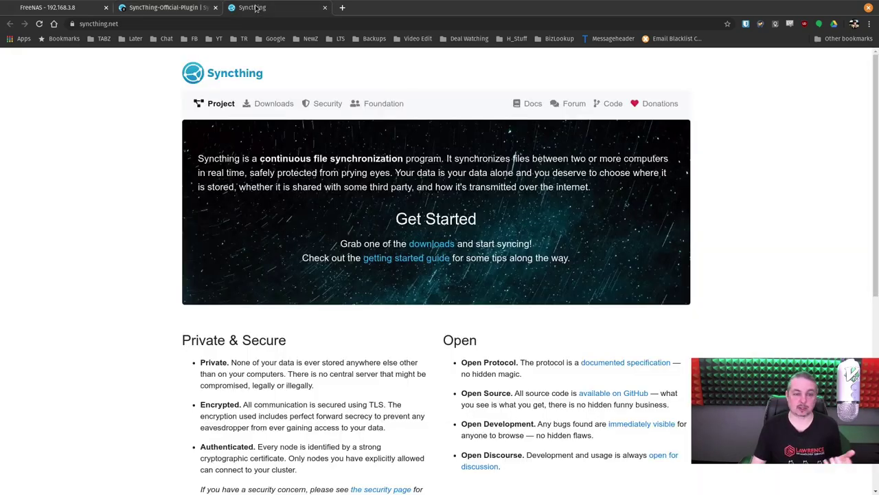
pyautogui.click(340, 7)
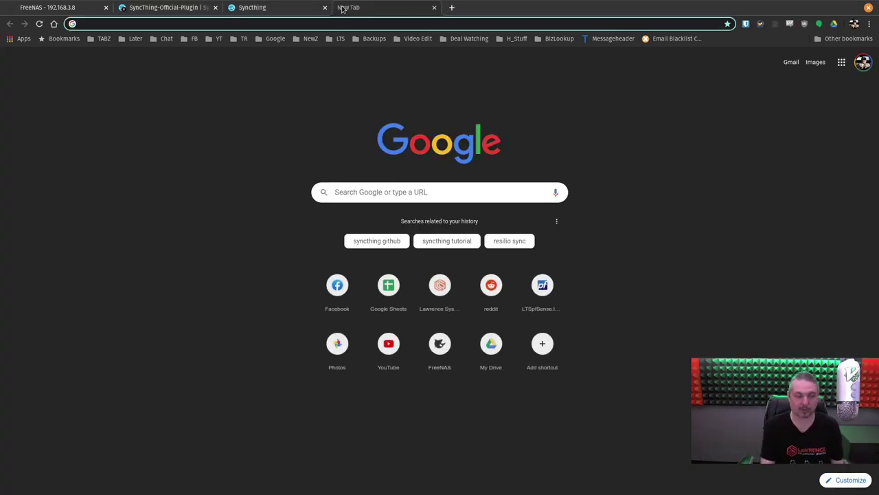
pyautogui.write('192')
pyautogui.press('Down')
pyautogui.press('Down')
pyautogui.press('Down')
pyautogui.press('BackSpace')
pyautogui.write('2')
pyautogui.press('Return')
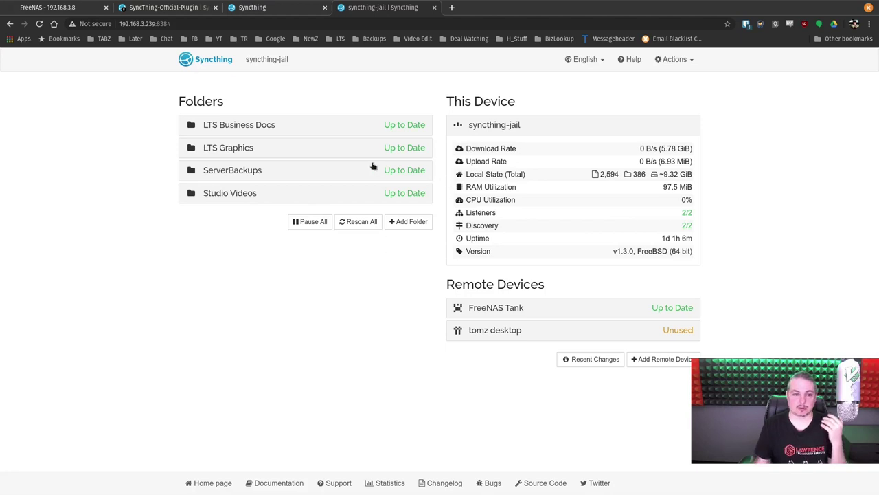
pyautogui.click(232, 24)
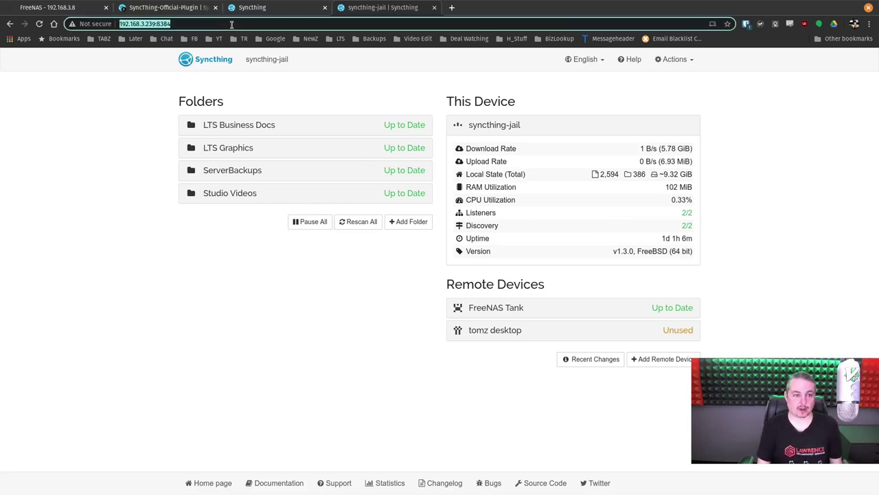
pyautogui.click(231, 24)
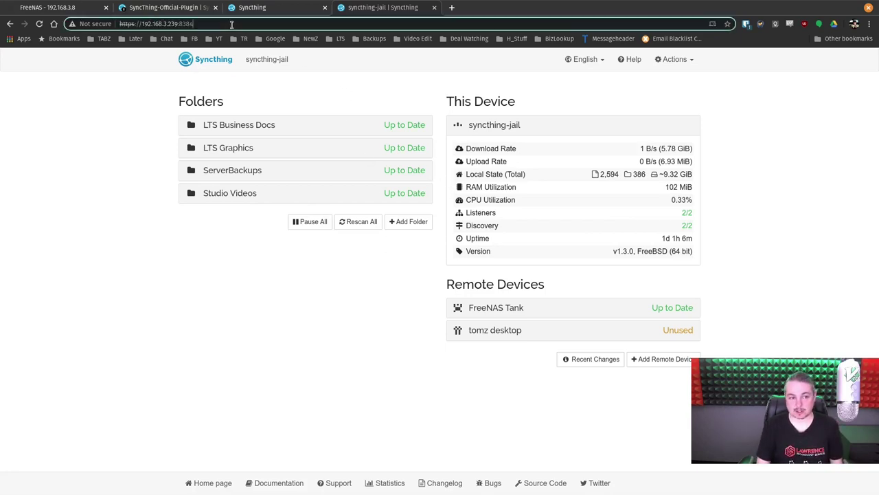
# - Check that the GUI listen address is 0.0.0.0:8384, then close the settings without saving
pyautogui.click(669, 59)
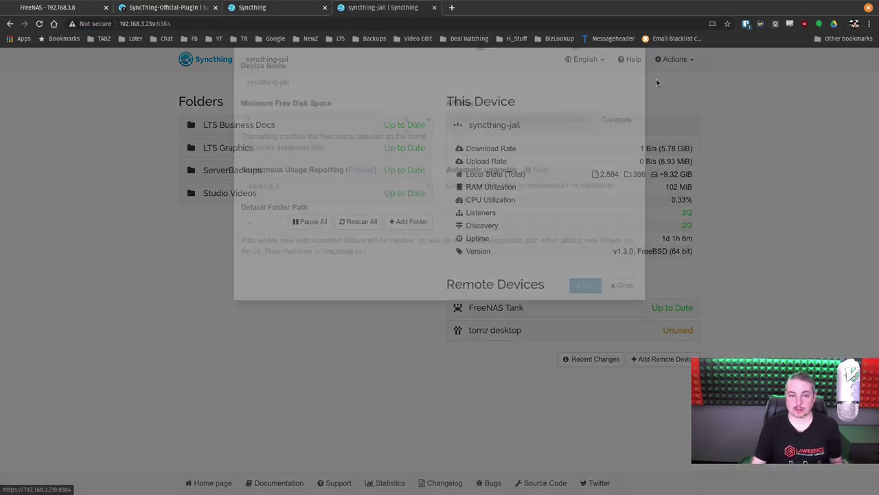
pyautogui.click(656, 80)
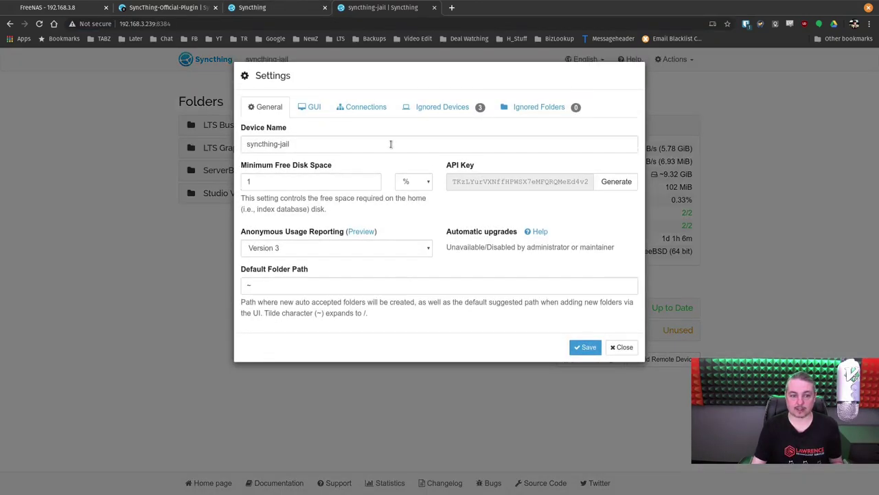
pyautogui.click(310, 112)
pyautogui.click(322, 143)
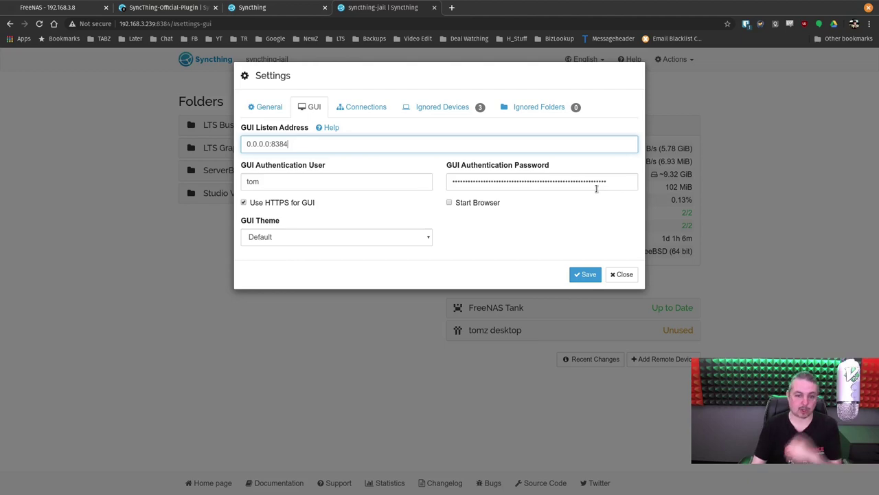
pyautogui.click(619, 275)
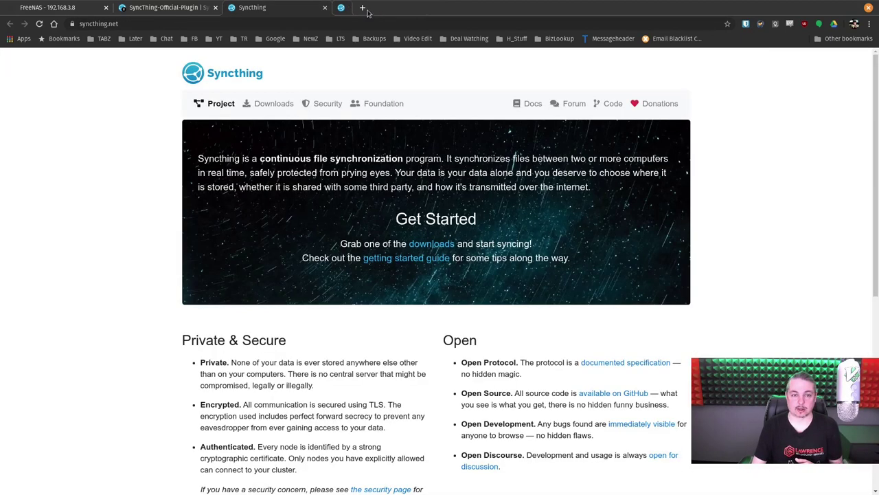
# - Close the syncthing-jail, Syncthing website and plugin Syncthing browser tabs
pyautogui.middleClick(385, 10)
pyautogui.middleClick(296, 6)
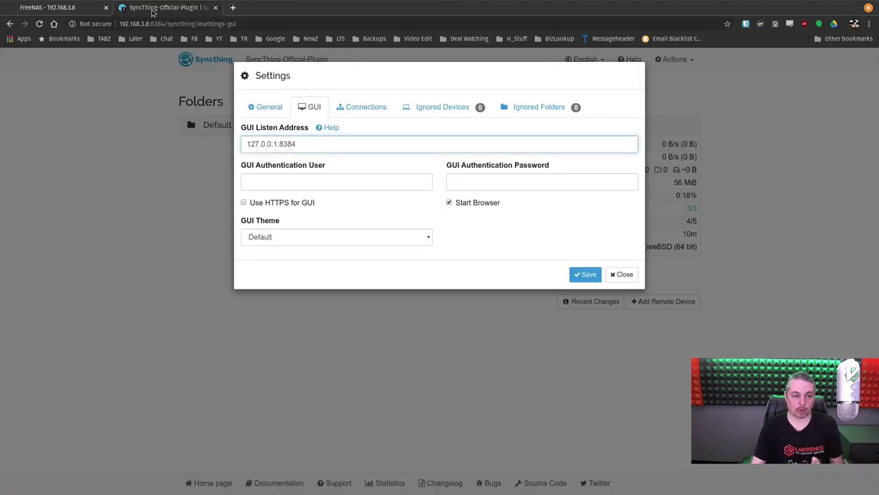
pyautogui.middleClick(147, 7)
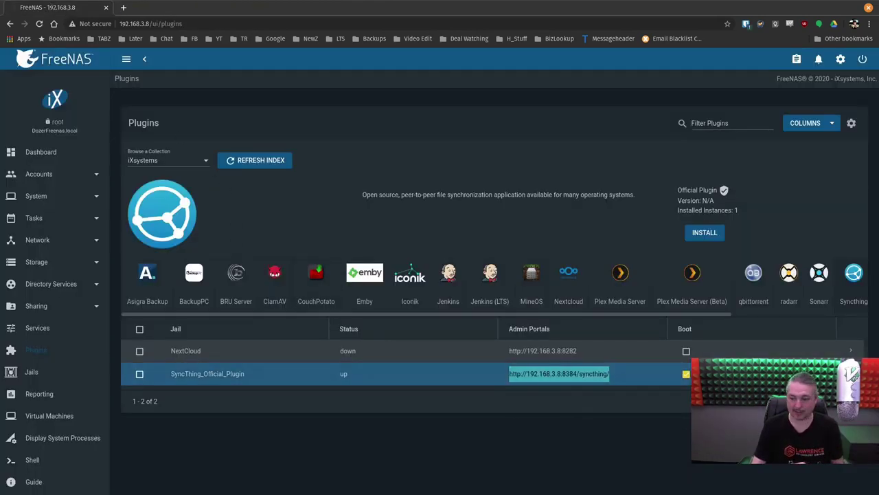
# - Stop the SyncThing_Official_Plugin jail and go to the Jails list
pyautogui.click(621, 376)
pyautogui.scroll(-1, 240, 324)
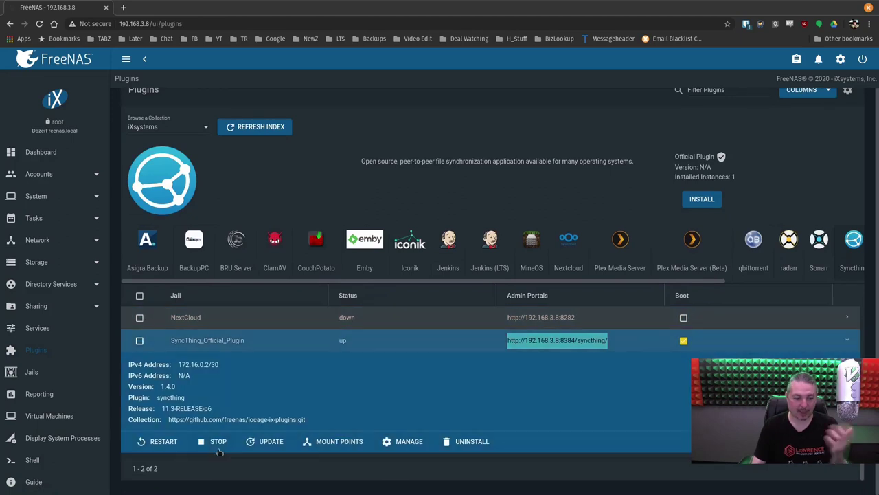
pyautogui.click(218, 442)
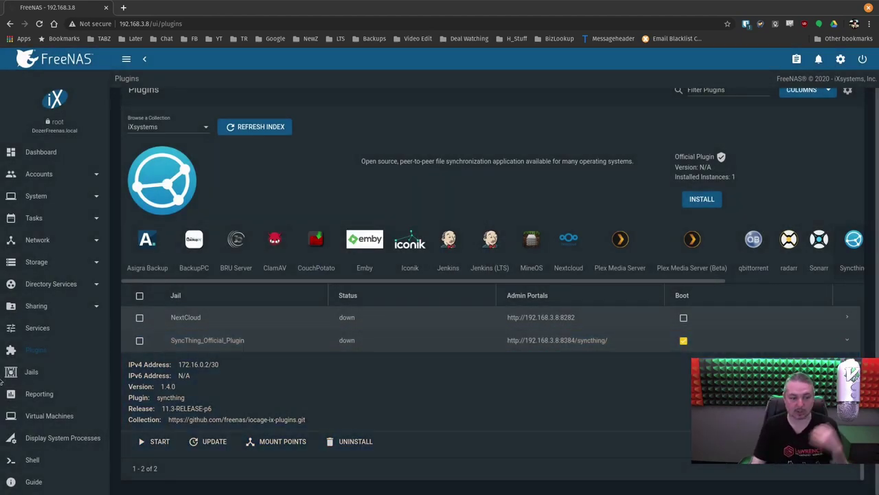
pyautogui.click(52, 371)
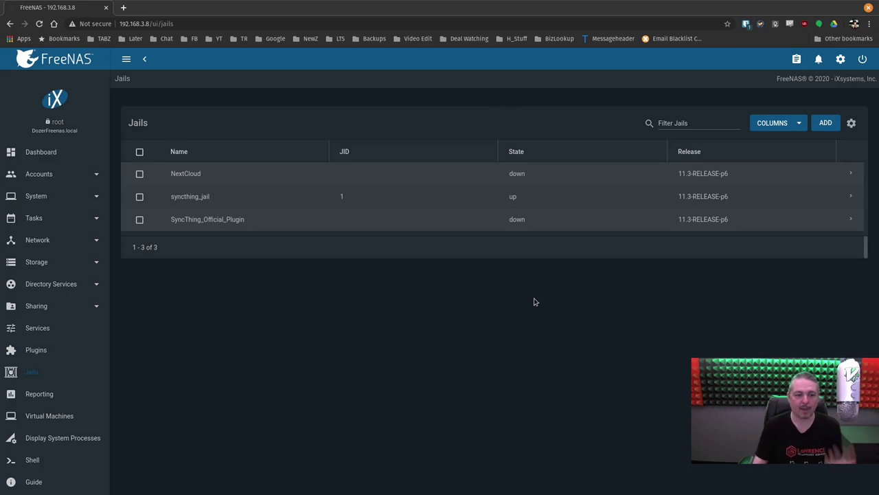
# - Add jail SyncThingYouTube on 11.3-RELEASE with DHCP Autoconfigure IPv4, and submit it
pyautogui.click(827, 123)
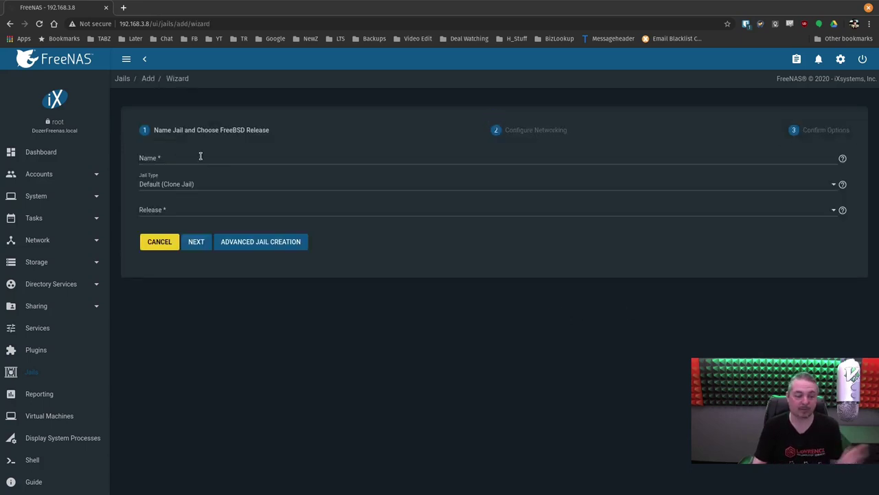
pyautogui.click(200, 156)
pyautogui.write('s')
pyautogui.press('BackSpace')
pyautogui.write('Sync')
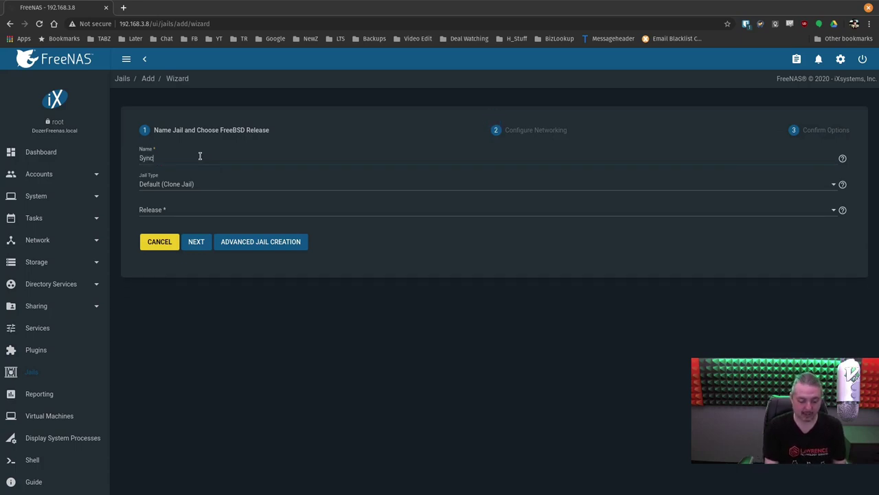
pyautogui.write('ThingYo')
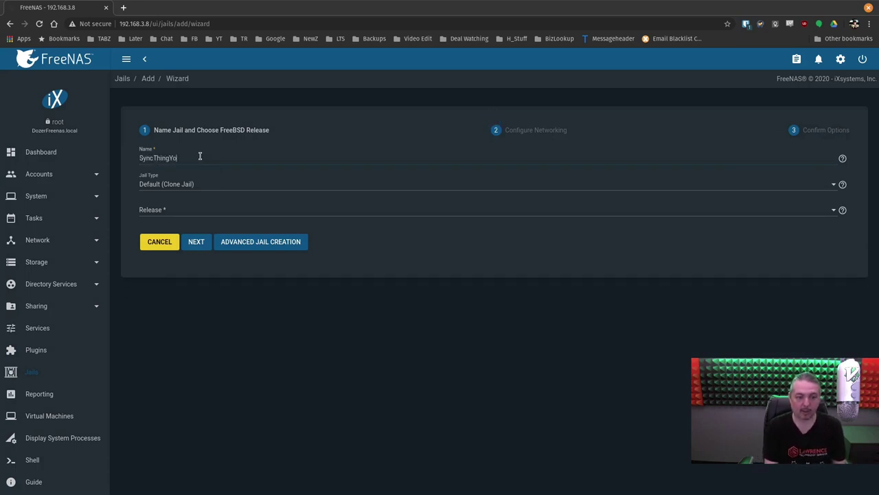
pyautogui.write('uTube')
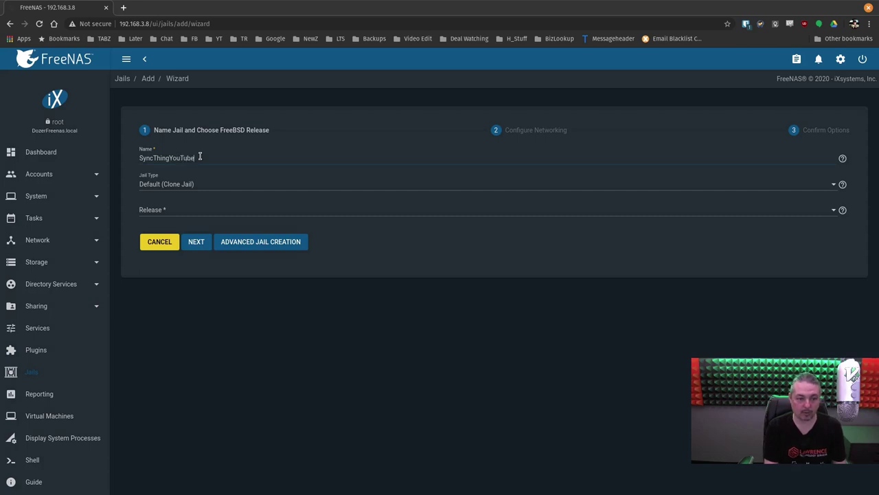
pyautogui.click(170, 213)
pyautogui.click(165, 216)
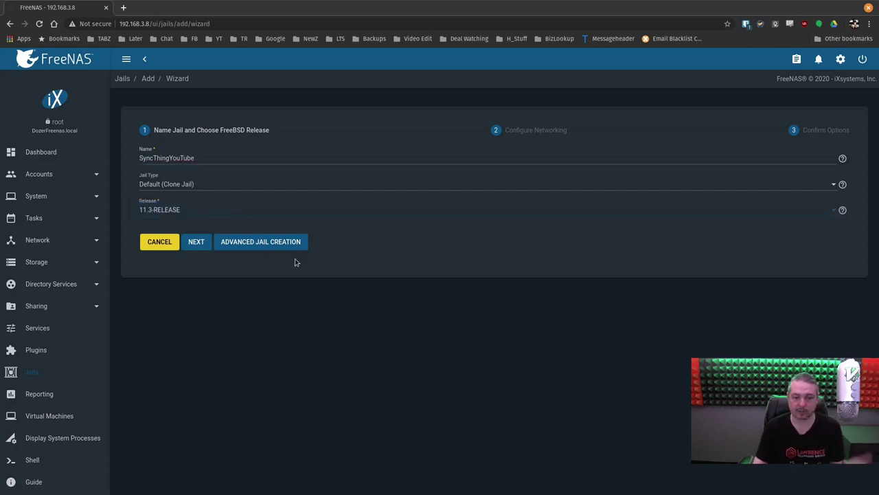
pyautogui.click(195, 242)
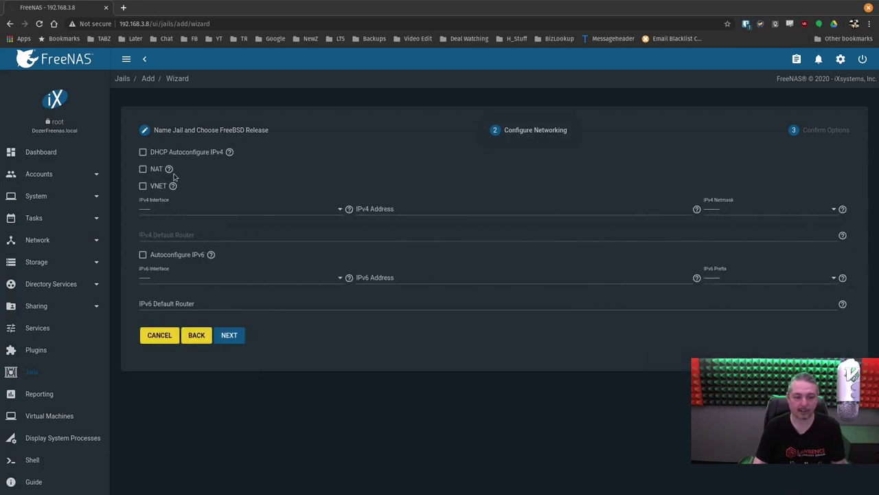
pyautogui.click(172, 154)
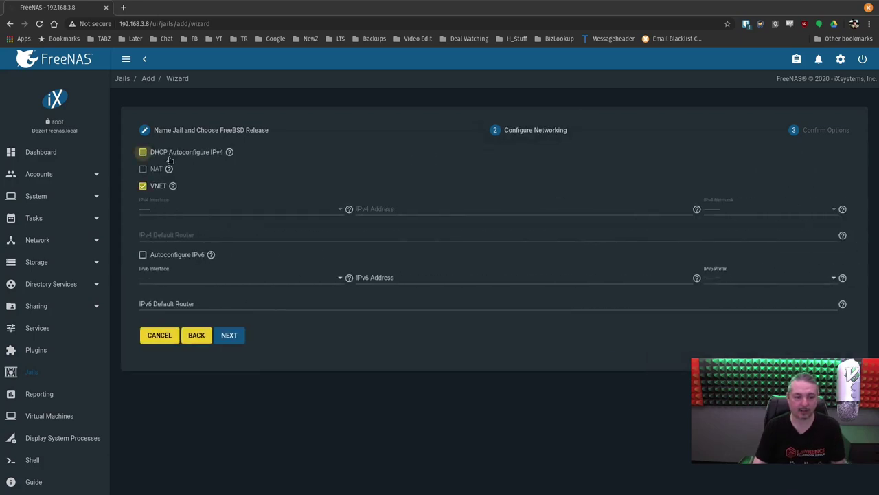
pyautogui.click(240, 341)
pyautogui.click(232, 234)
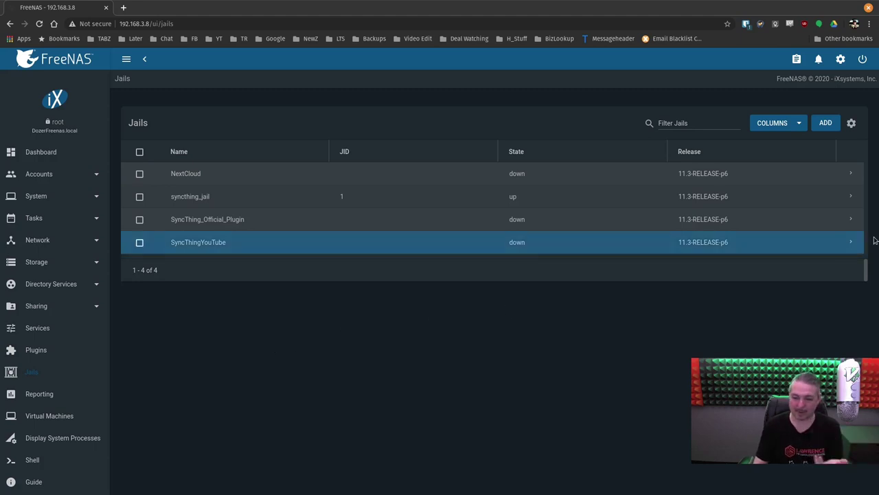
# - Start SyncThingYouTube, note its IPv4 address 192.168.3.177, and open and exit its shell
pyautogui.click(851, 242)
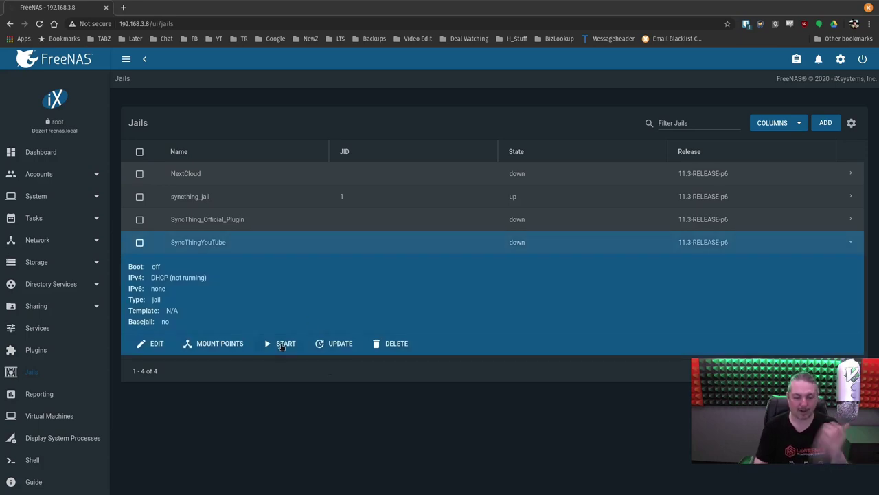
pyautogui.click(281, 345)
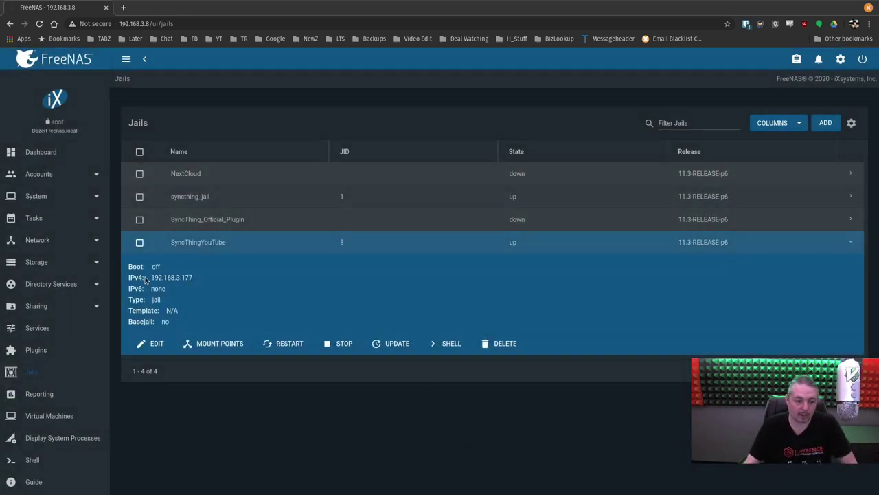
pyautogui.moveTo(151, 277); pyautogui.dragTo(199, 279)
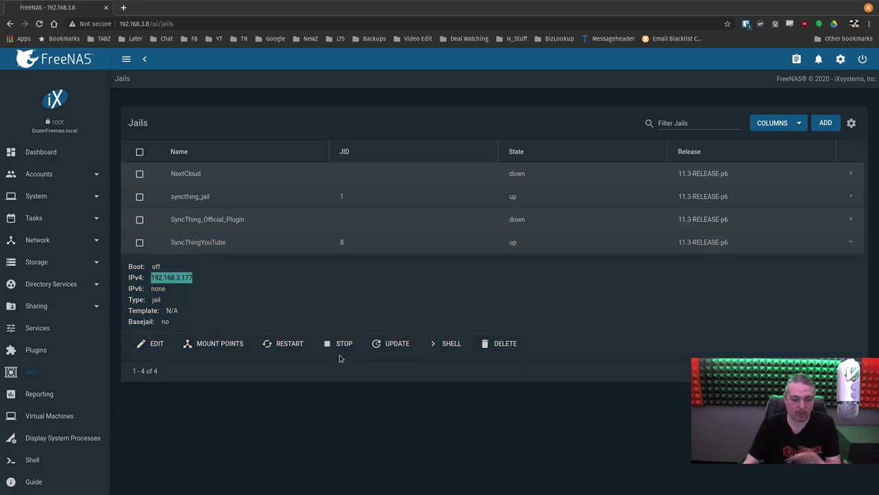
pyautogui.click(451, 344)
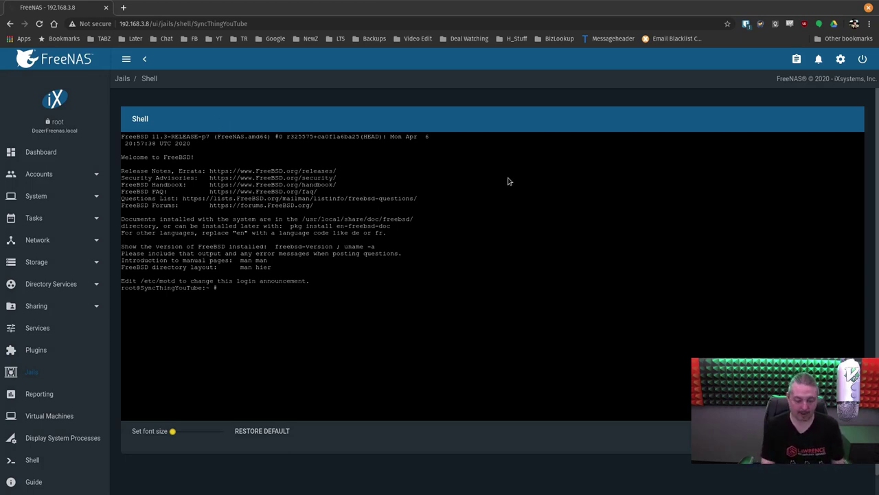
pyautogui.write('exit')
pyautogui.press('Return')
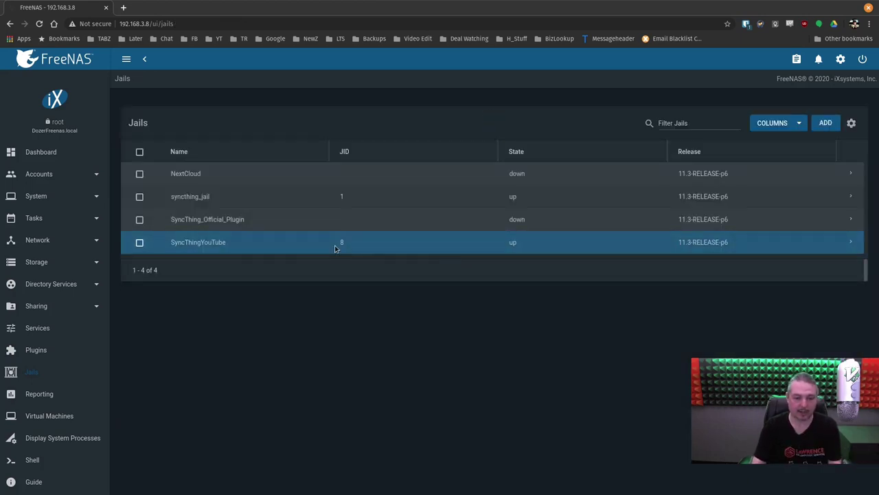
# - Select the jail name SyncThingYouTube and bring up its copy menu
pyautogui.click(850, 242)
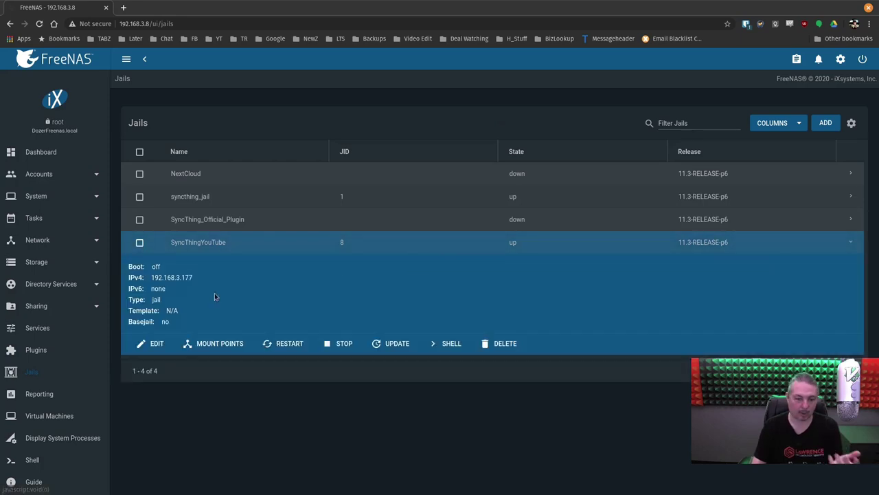
pyautogui.moveTo(152, 277); pyautogui.dragTo(193, 278)
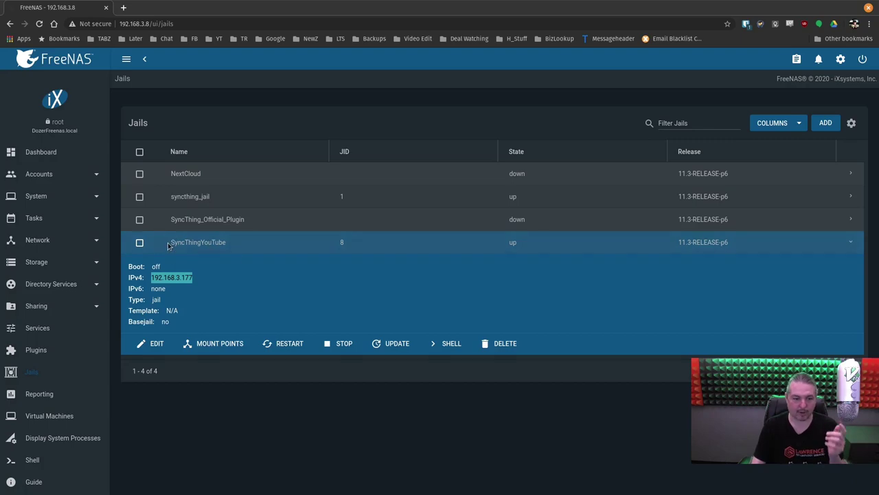
pyautogui.moveTo(173, 242); pyautogui.dragTo(222, 247)
pyautogui.rightClick(223, 247)
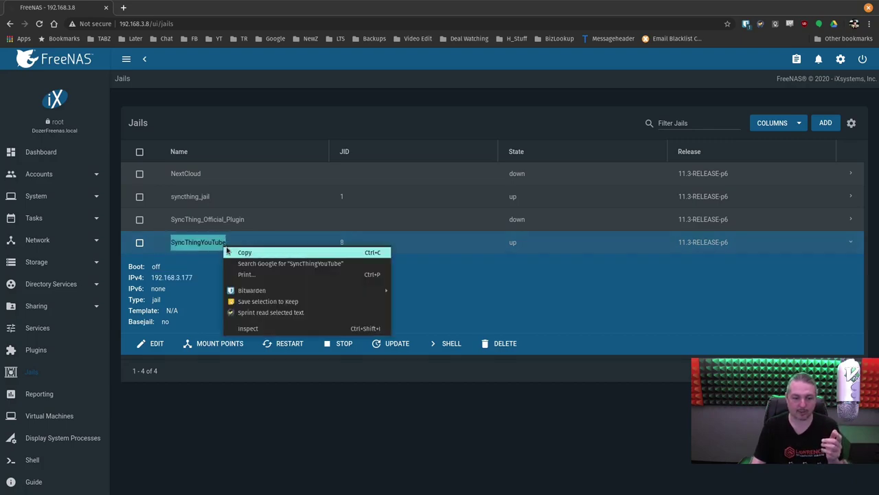
# - Copy the jail name, then make the terminal full screen over the browser
pyautogui.click(237, 252)
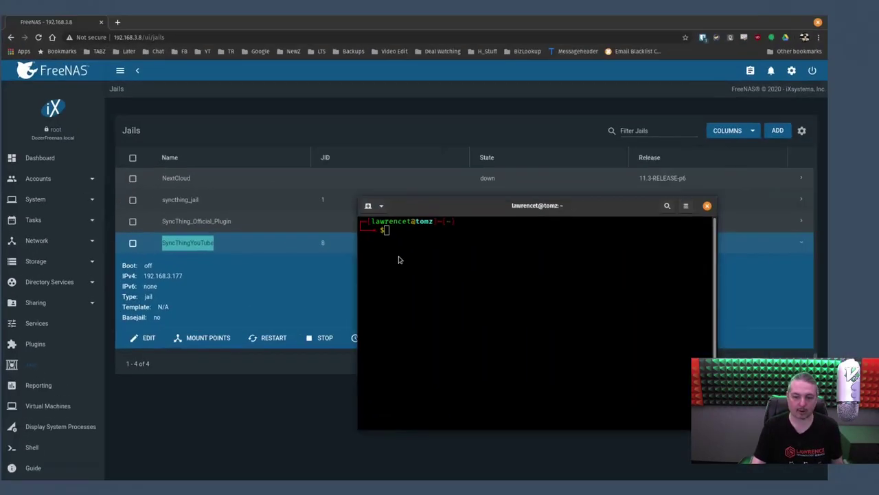
pyautogui.moveTo(398, 257); pyautogui.dragTo(290, 99)
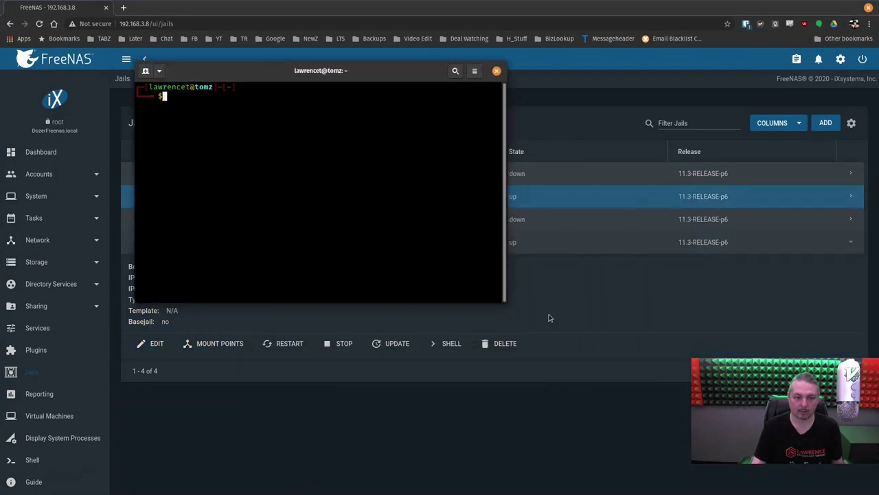
pyautogui.moveTo(506, 303); pyautogui.dragTo(781, 448)
pyautogui.click(751, 70)
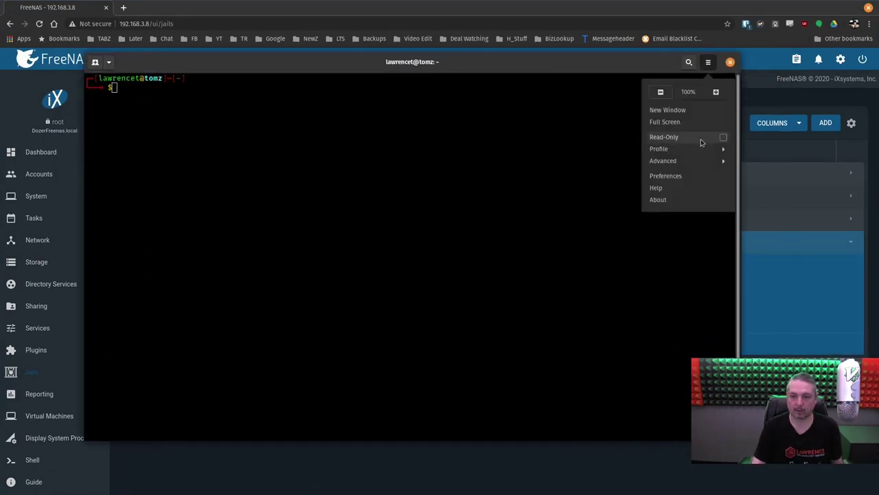
pyautogui.click(666, 107)
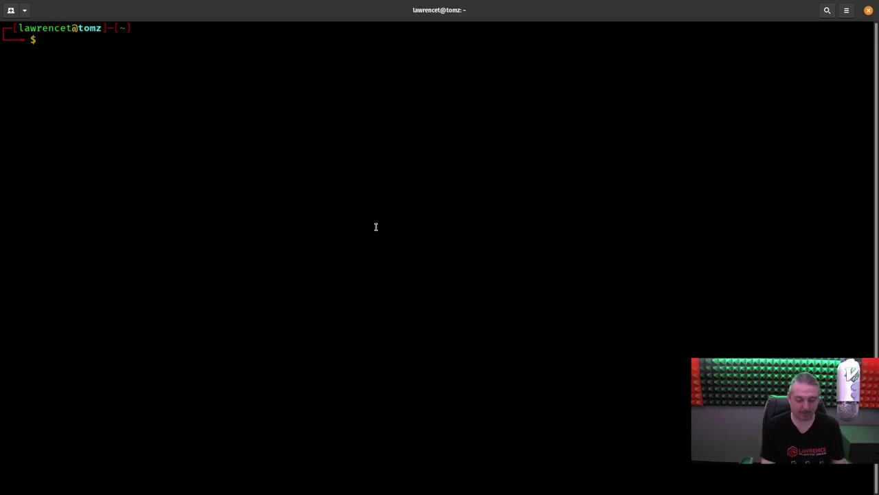
# - Log in to the FreeNAS host as root with ssh dozer
pyautogui.write('sudo')
pyautogui.press('BackSpace')
pyautogui.press('BackSpace')
pyautogui.press('BackSpace')
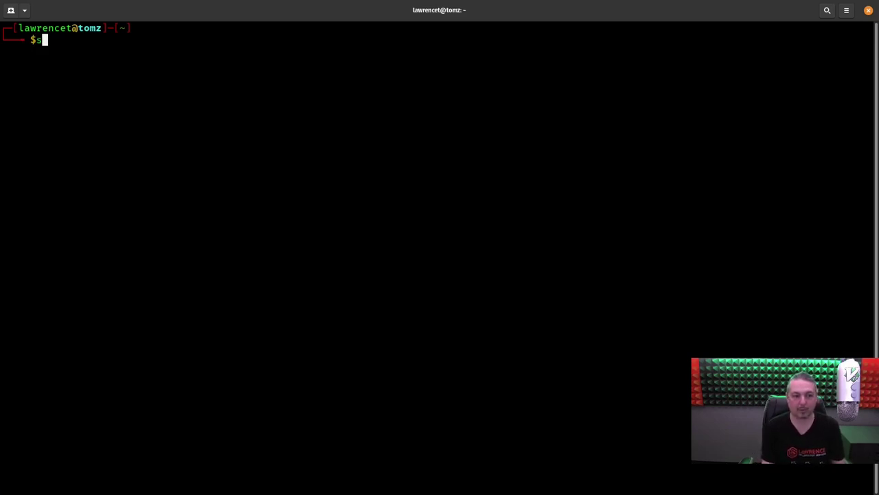
pyautogui.write('sh dozer')
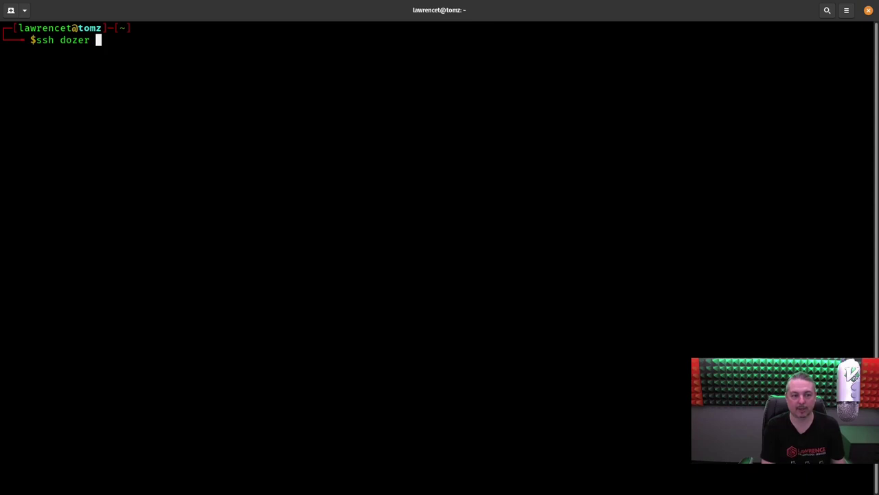
pyautogui.press('Return')
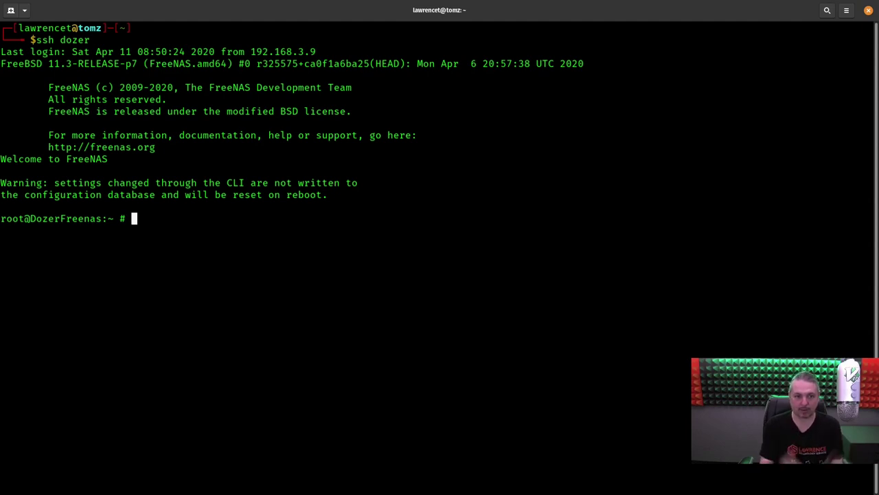
# - Run iocage console SyncThingYouTube, using Tab completion, to reach the jail's root prompt
pyautogui.write('io')
pyautogui.press('Tab')
pyautogui.press('Tab')
pyautogui.write('c')
pyautogui.press('Tab')
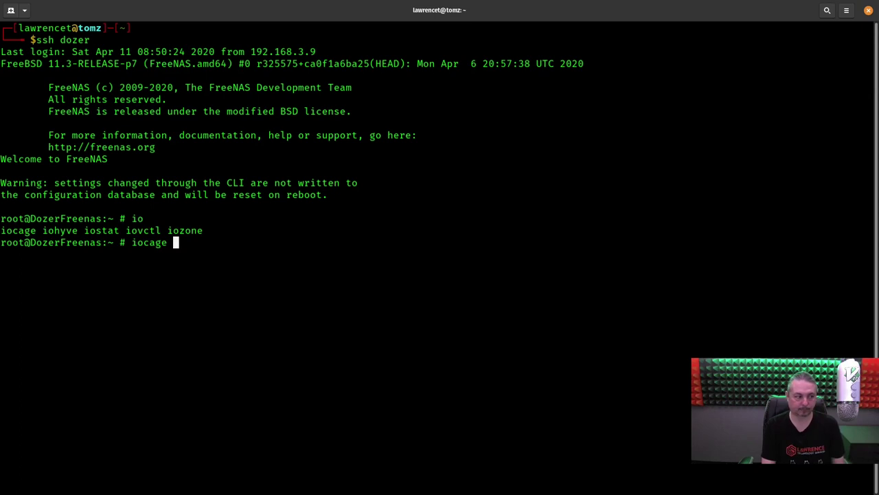
pyautogui.write('conson')
pyautogui.press('BackSpace')
pyautogui.write('le')
pyautogui.write(' S')
pyautogui.press('Tab')
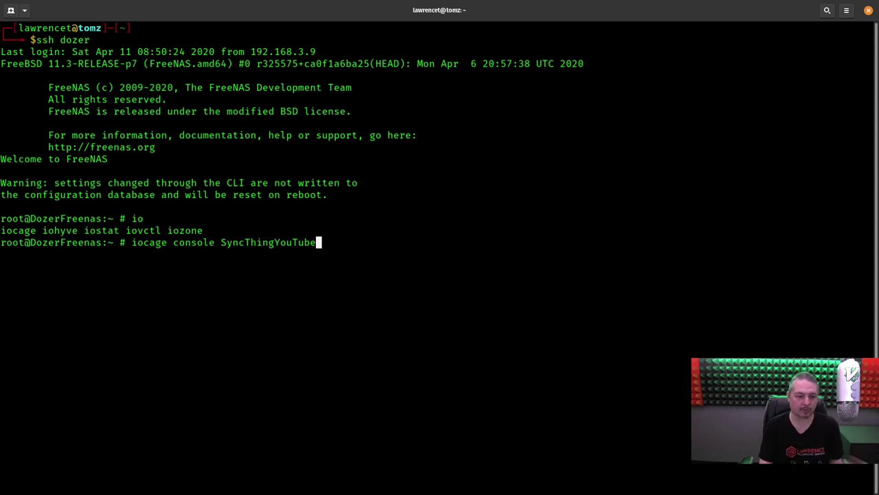
pyautogui.press('Return')
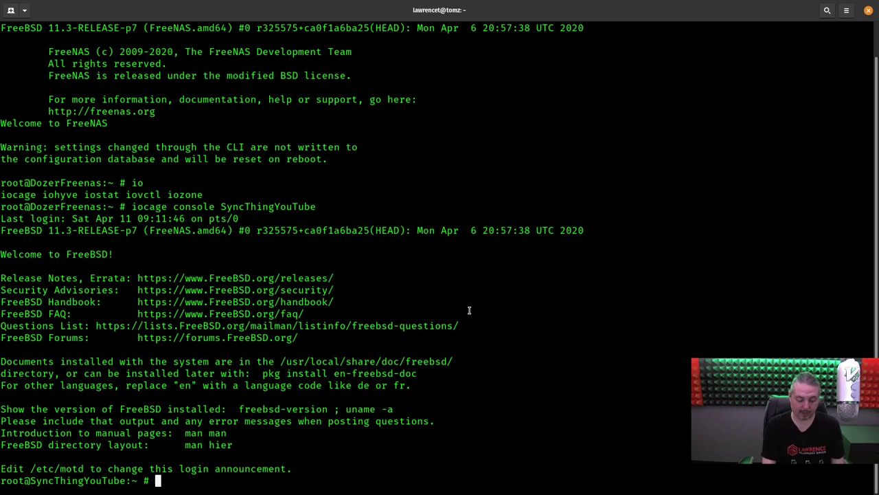
# - Bootstrap pkg with pkg update and install syncthing, answering y to both prompts
pyautogui.write('pkg update')
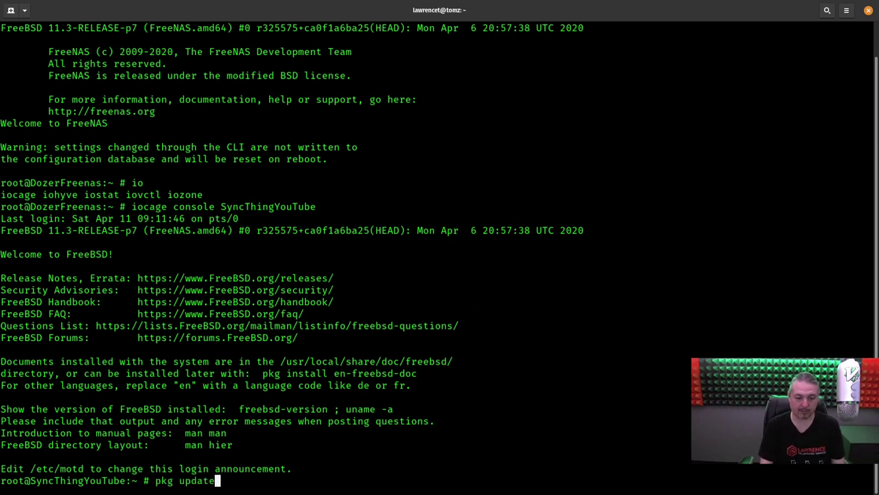
pyautogui.press('Return')
pyautogui.write('y')
pyautogui.press('Return')
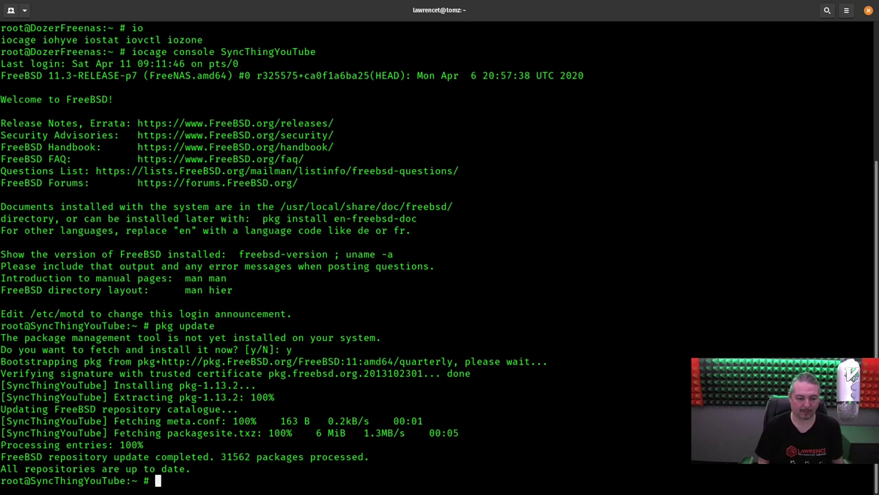
pyautogui.write('pkg install syncth')
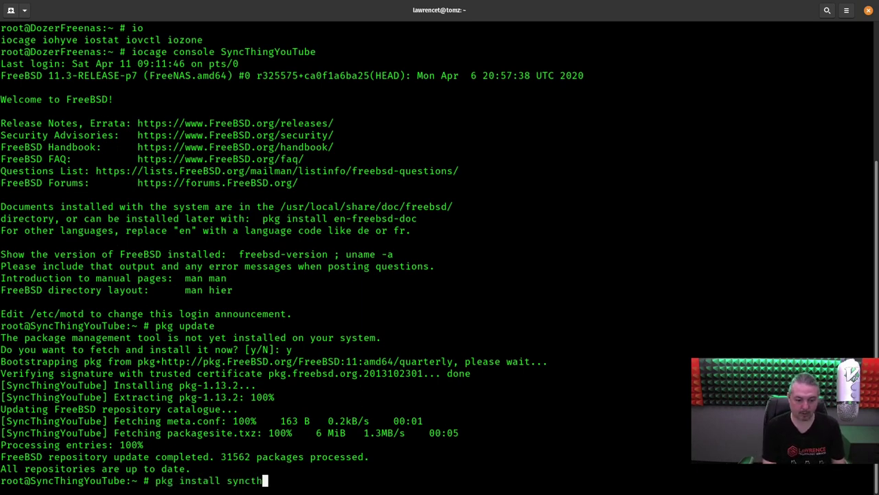
pyautogui.write('ing')
pyautogui.press('Return')
pyautogui.write('y')
pyautogui.press('Return')
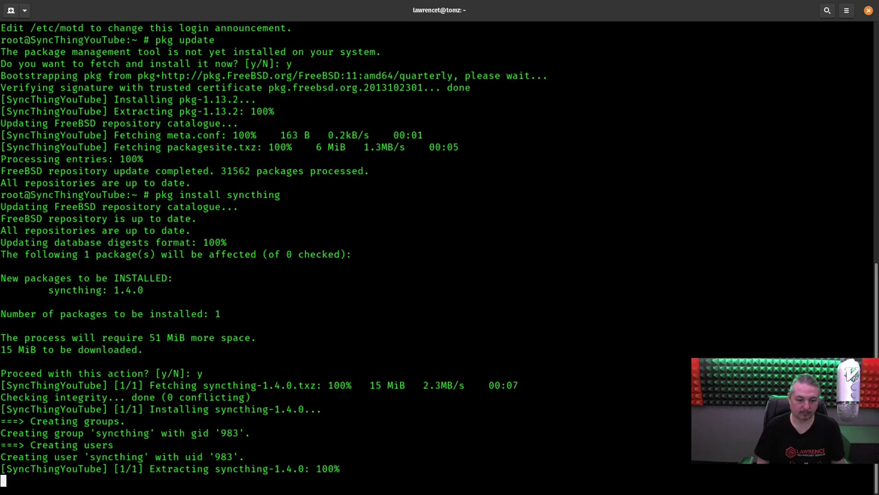
# - Highlight the syncthing group and user IDs, both 983, in the install output
pyautogui.doubleClick(229, 433)
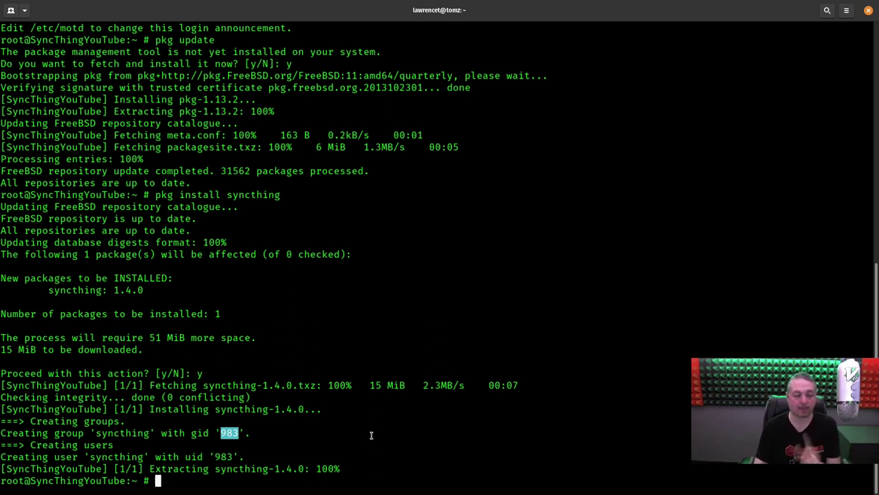
pyautogui.click(214, 457)
pyautogui.doubleClick(215, 457)
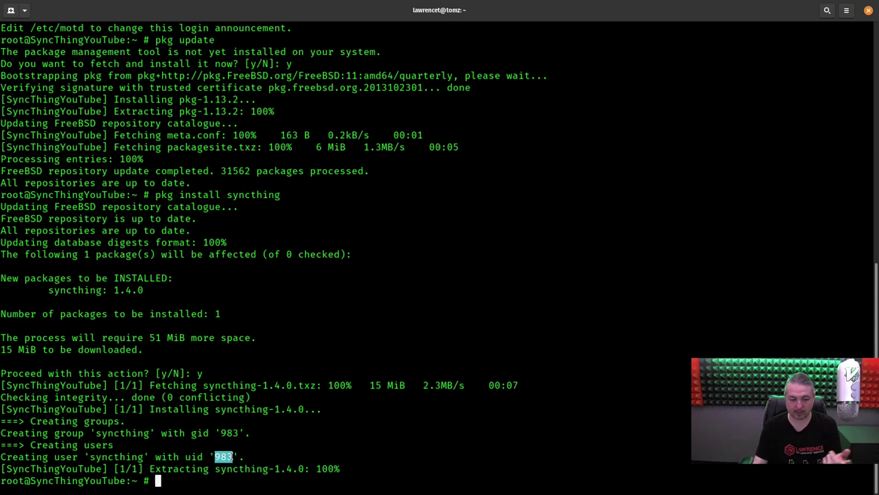
pyautogui.click(314, 452)
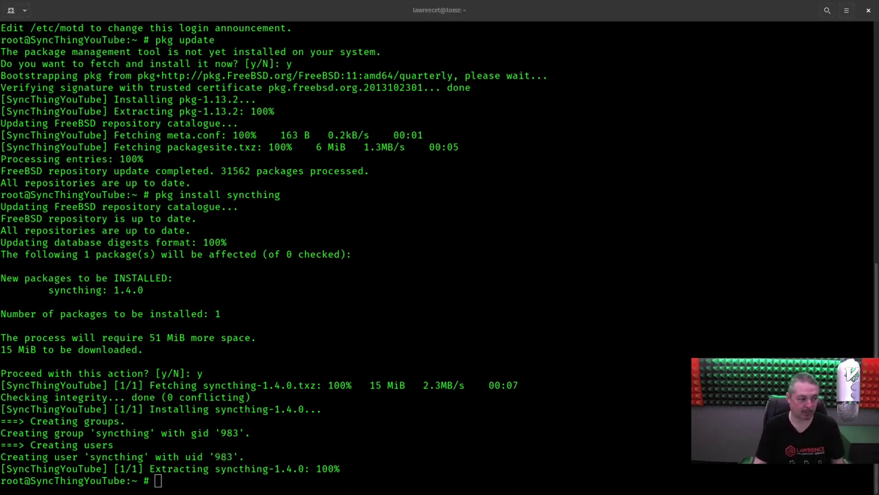
pyautogui.click(566, 310)
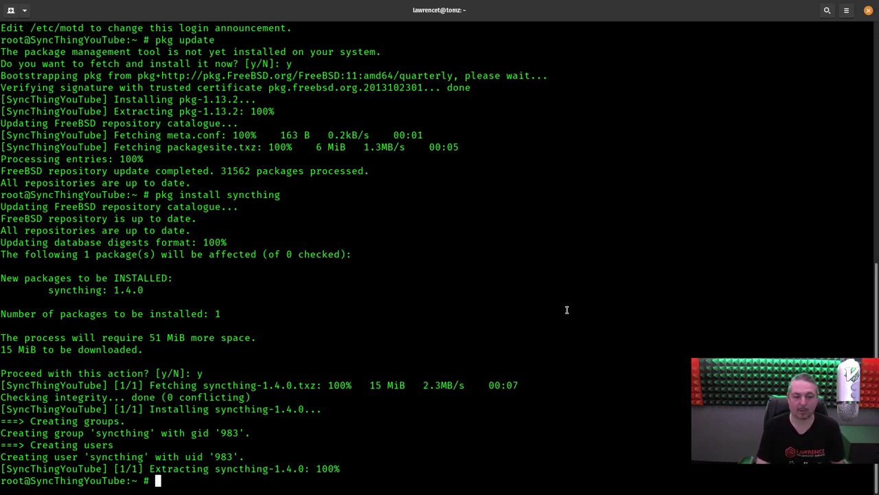
# - Enable syncthing and sshd at boot with sysrc syncthing_enable=YES and sshd_enable="YES"
pyautogui.write('sysrc syncthing_enable=YES')
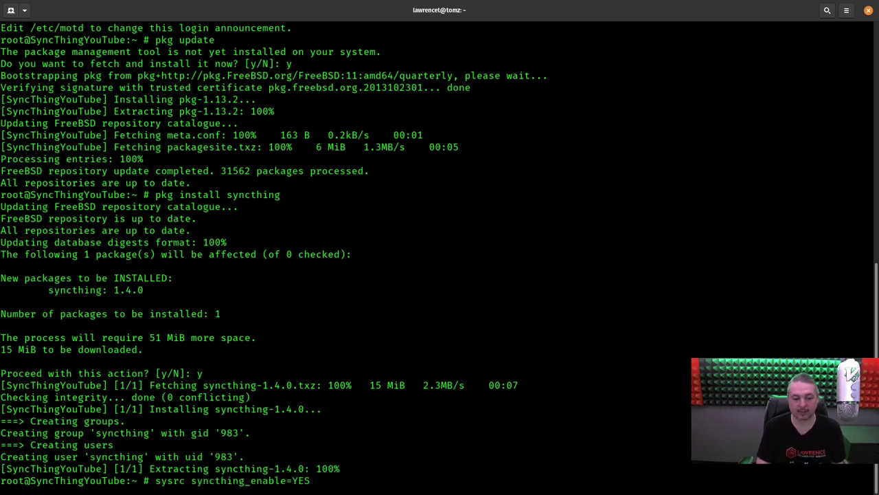
pyautogui.press('Return')
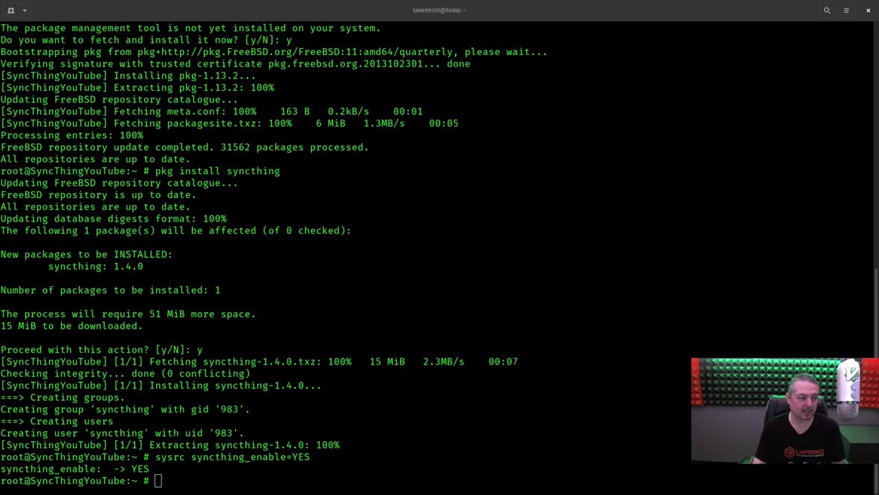
pyautogui.click(432, 304)
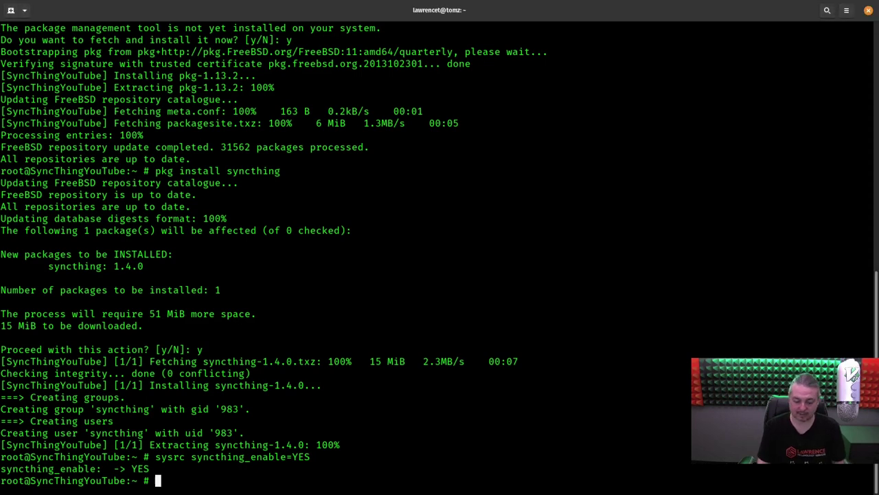
pyautogui.hotkey('ctrl', 'shift', 'v')
pyautogui.press('Return')
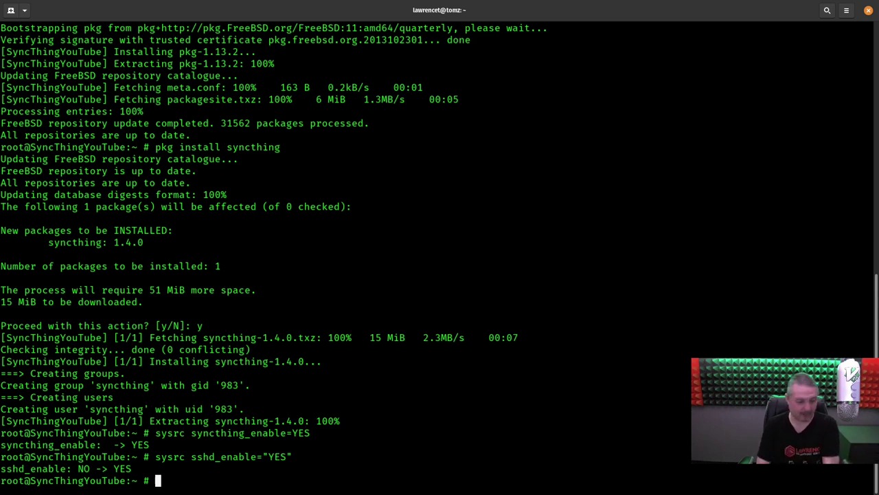
# - Print /etc/rc.conf to confirm both settings read YES
pyautogui.hotkey('alt', 'Tab')
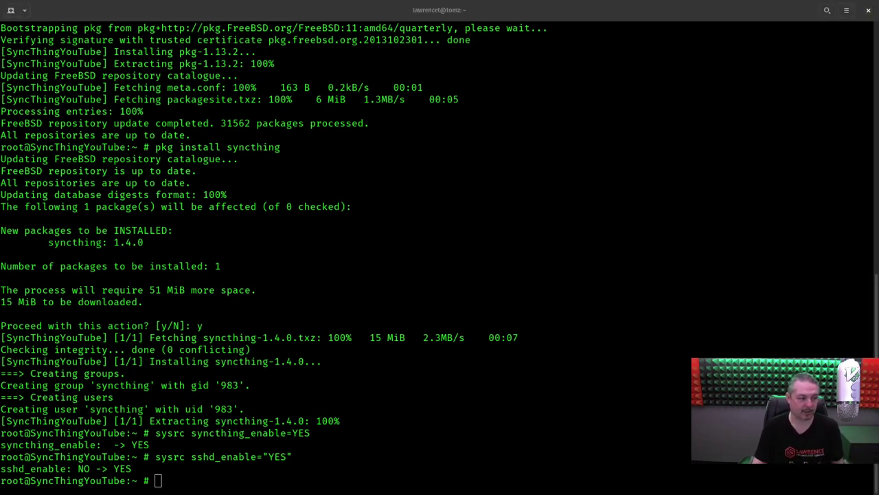
pyautogui.click(475, 282)
pyautogui.write('cat /etc/rc.conf')
pyautogui.press('Return')
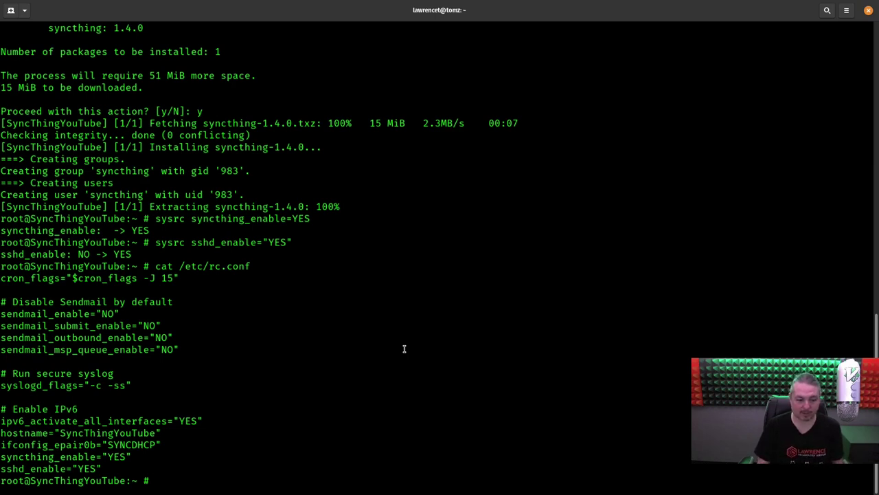
# - Open /etc/ssh/sshd_config in vim using tab completion
pyautogui.write('vim')
pyautogui.press('BackSpace')
pyautogui.write('/etc/')
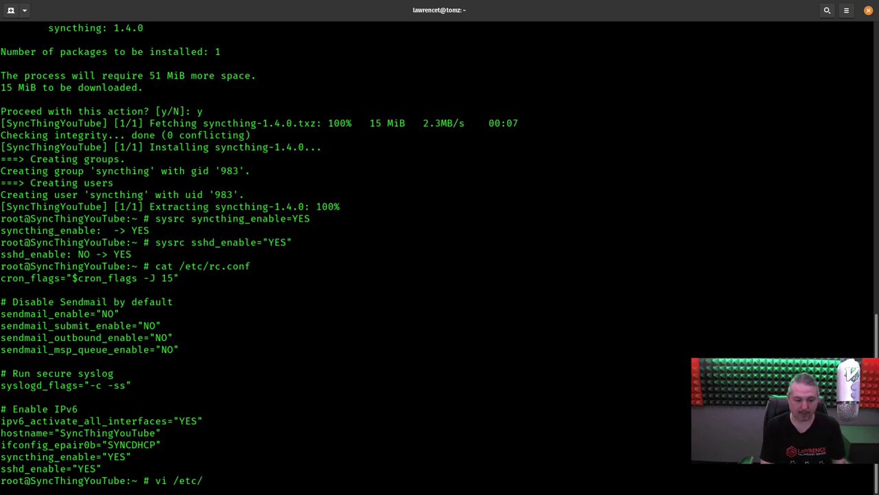
pyautogui.write('ss')
pyautogui.press('Tab')
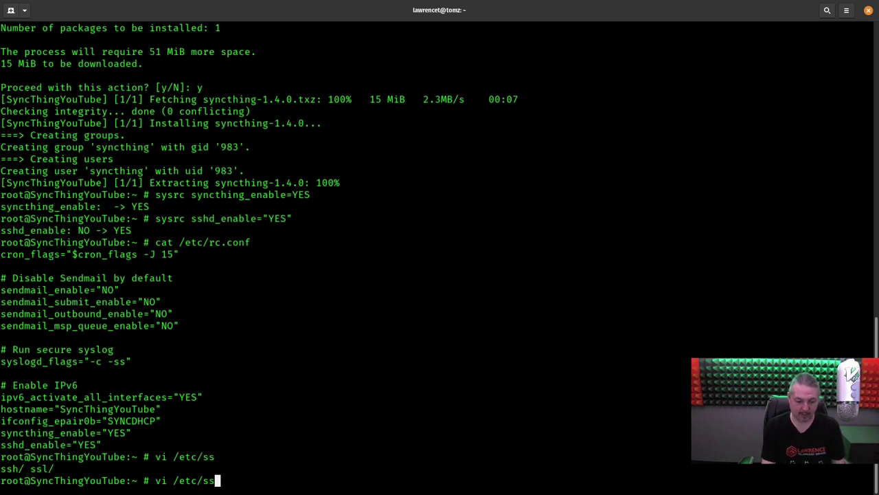
pyautogui.write('h')
pyautogui.press('Tab')
pyautogui.write('ssh')
pyautogui.press('Tab')
pyautogui.write('d')
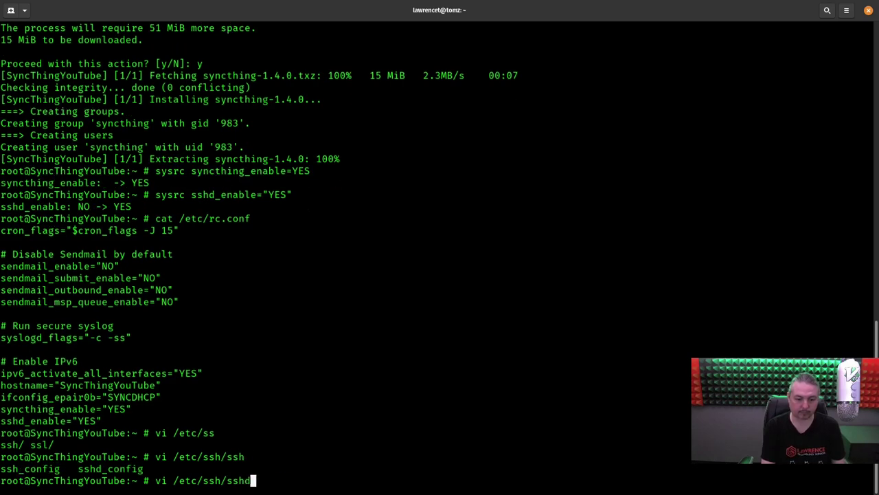
pyautogui.press('Tab')
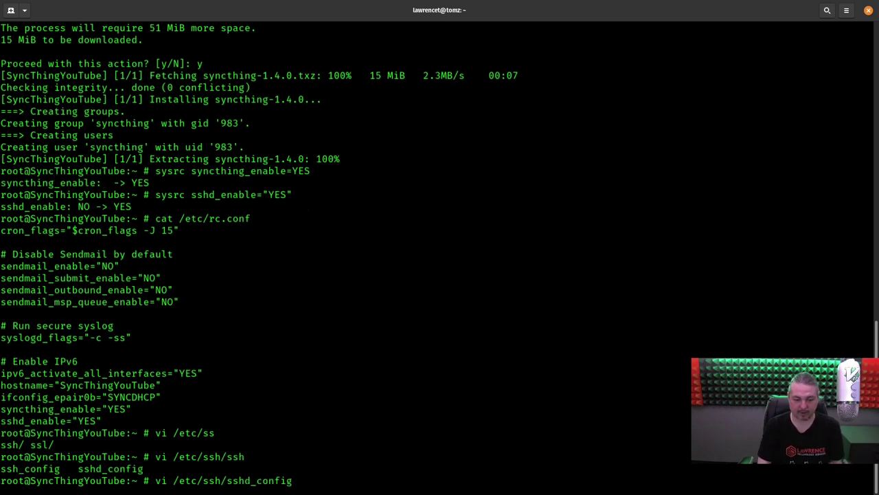
pyautogui.press('Return')
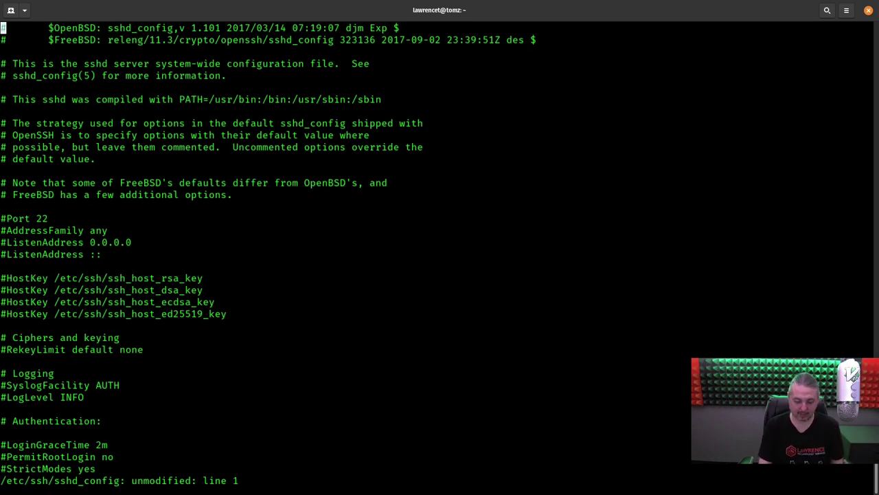
# - Uncomment PermitRootLogin, change its value to yes, and save with :wq
pyautogui.write('/Per')
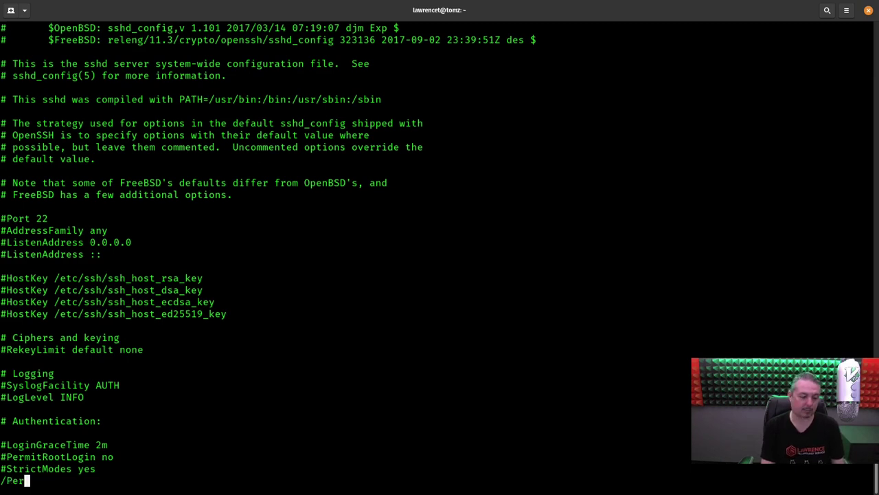
pyautogui.write('mitRoot')
pyautogui.press('Return')
pyautogui.press('h')
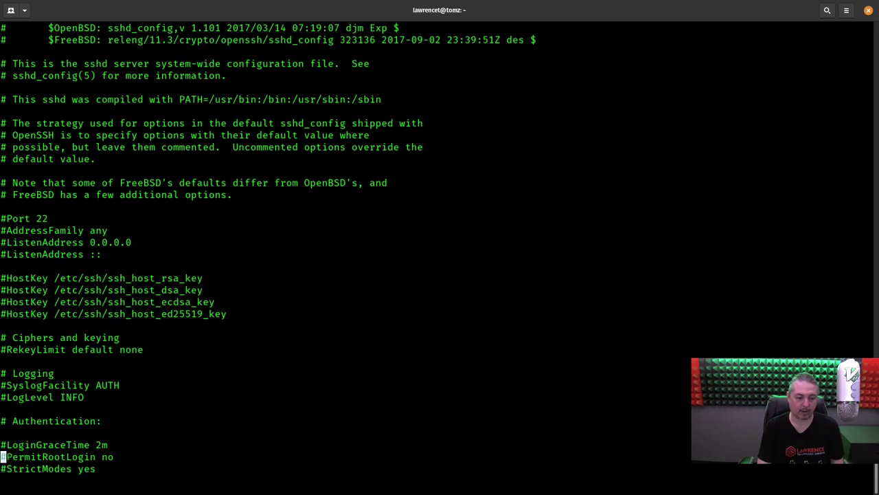
pyautogui.press('x')
pyautogui.press('l')
pyautogui.press('l')
pyautogui.press('l')
pyautogui.press('l')
pyautogui.press('l')
pyautogui.press('l')
pyautogui.press('l')
pyautogui.press('l')
pyautogui.press('l')
pyautogui.press('l')
pyautogui.press('l')
pyautogui.press('l')
pyautogui.press('l')
pyautogui.press('l')
pyautogui.press('l')
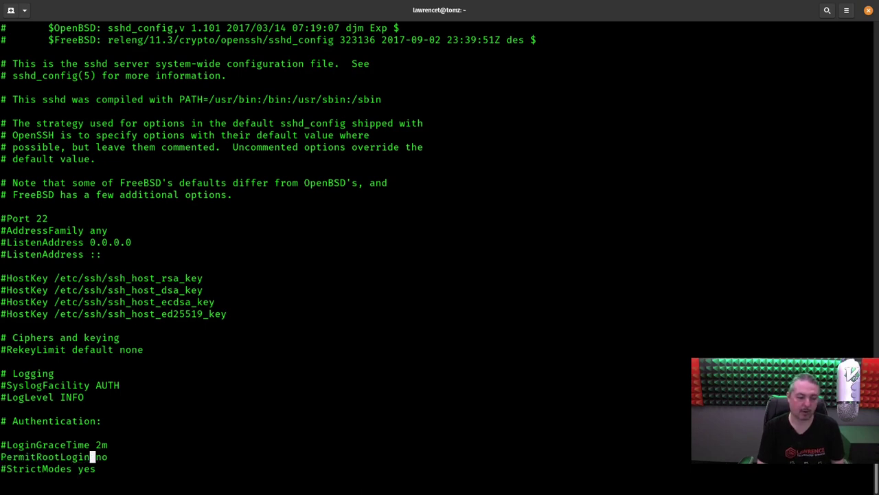
pyautogui.write('lcw')
pyautogui.write('yes')
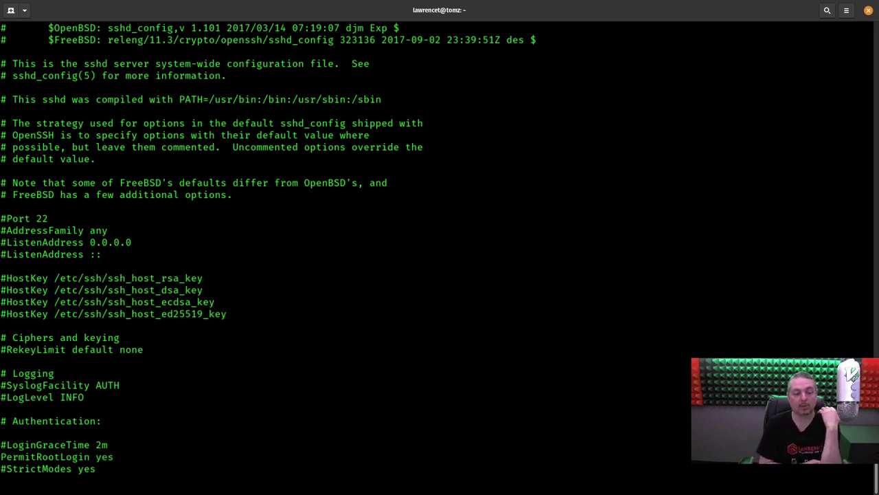
pyautogui.press('Escape')
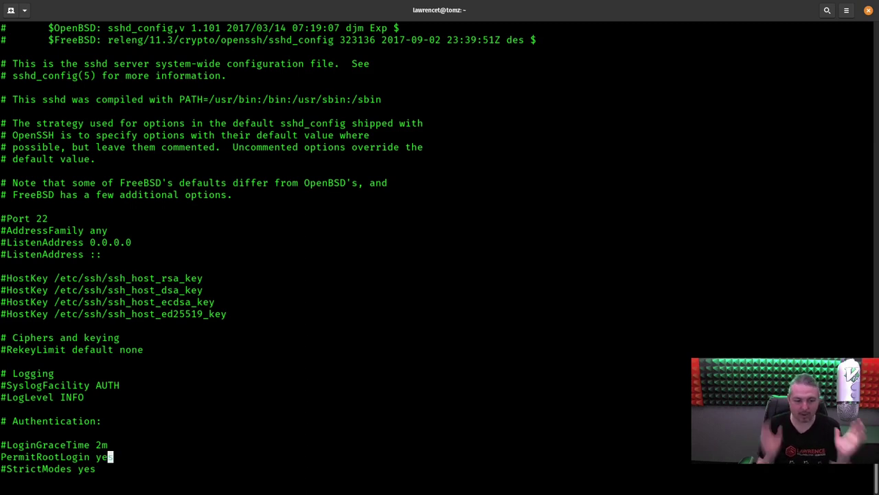
pyautogui.write(':wq')
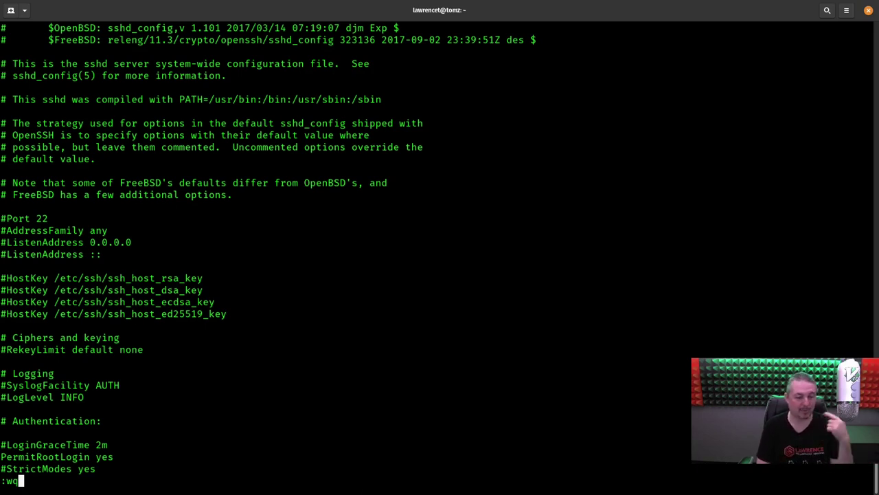
pyautogui.press('Return')
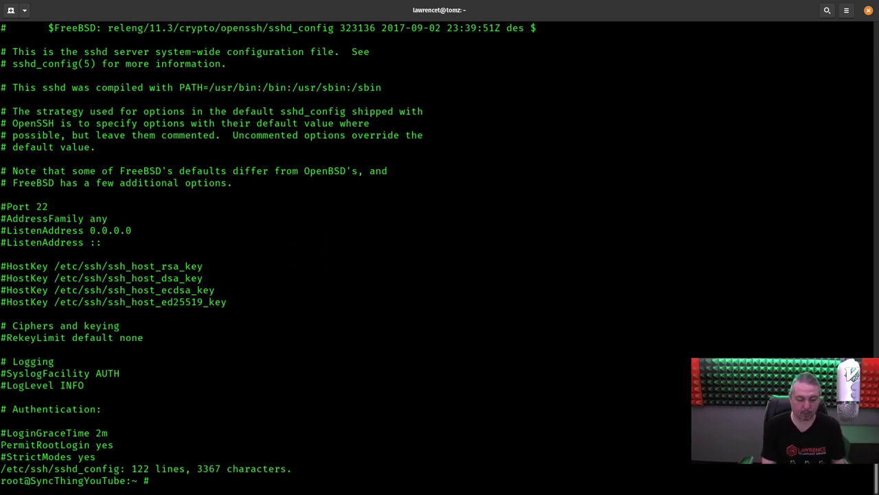
# - Reset the jail's root password with passwd root and exit the jail
pyautogui.write('pa')
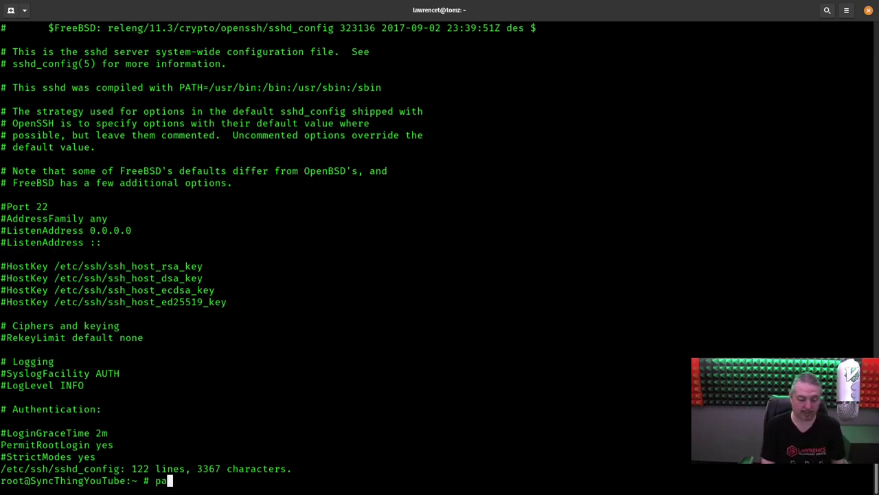
pyautogui.write('ssws')
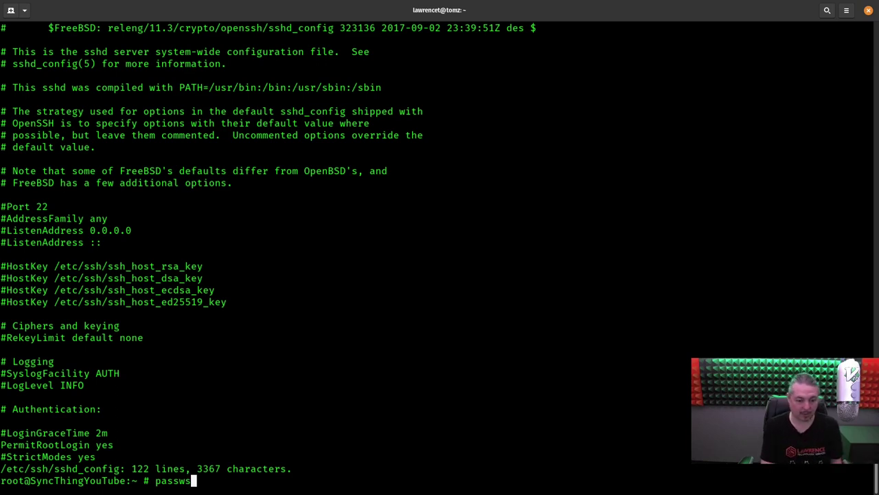
pyautogui.press('BackSpace')
pyautogui.press('BackSpace')
pyautogui.press('BackSpace')
pyautogui.press('BackSpace')
pyautogui.press('BackSpace')
pyautogui.press('BackSpace')
pyautogui.write('pass')
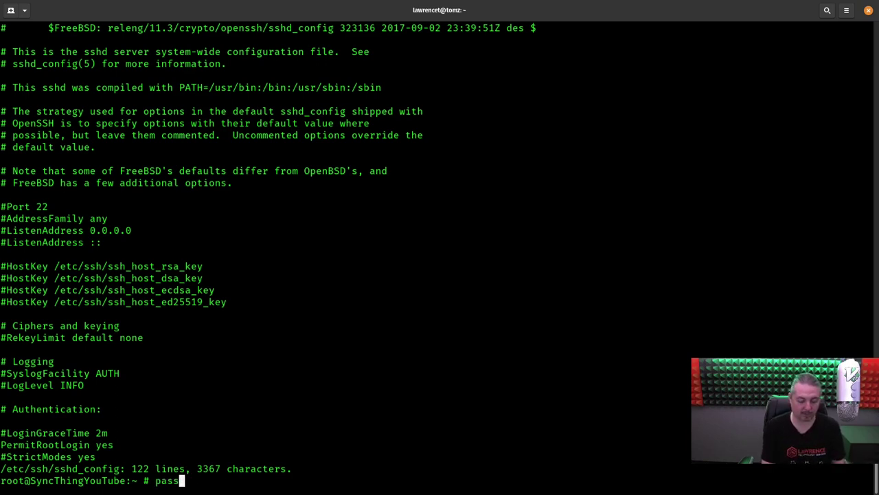
pyautogui.write('wd root')
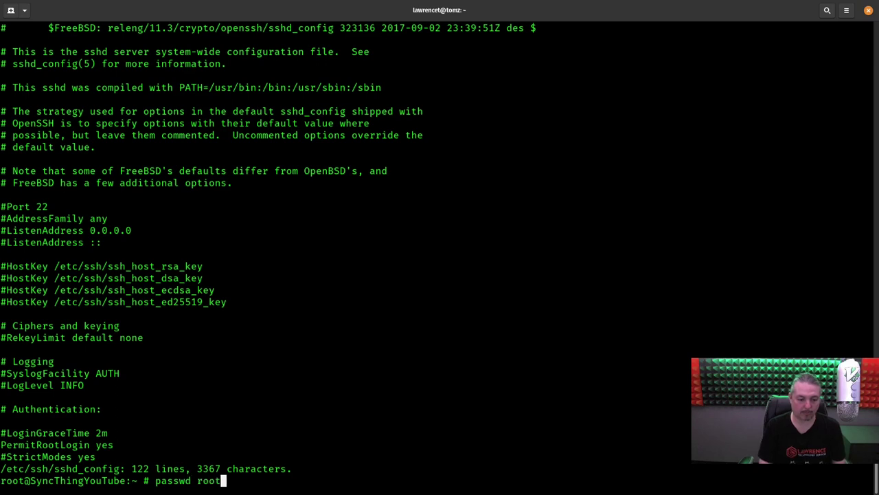
pyautogui.press('Return')
pyautogui.press('Return')
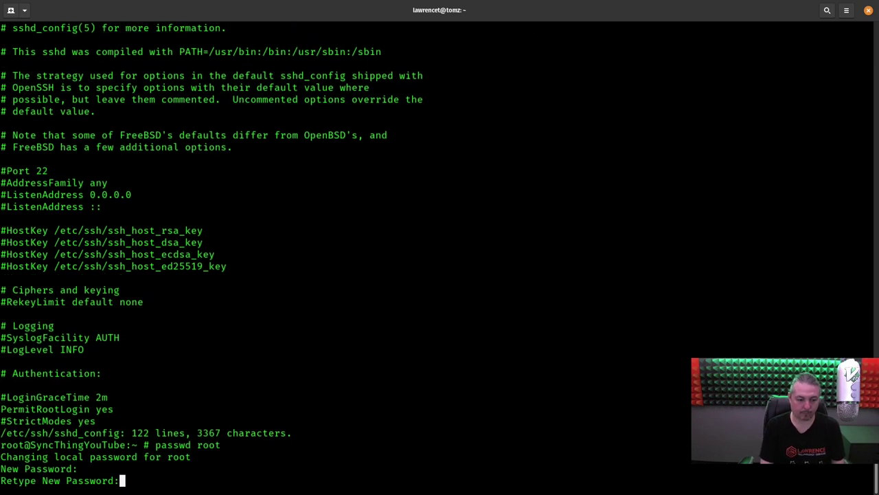
pyautogui.press('Return')
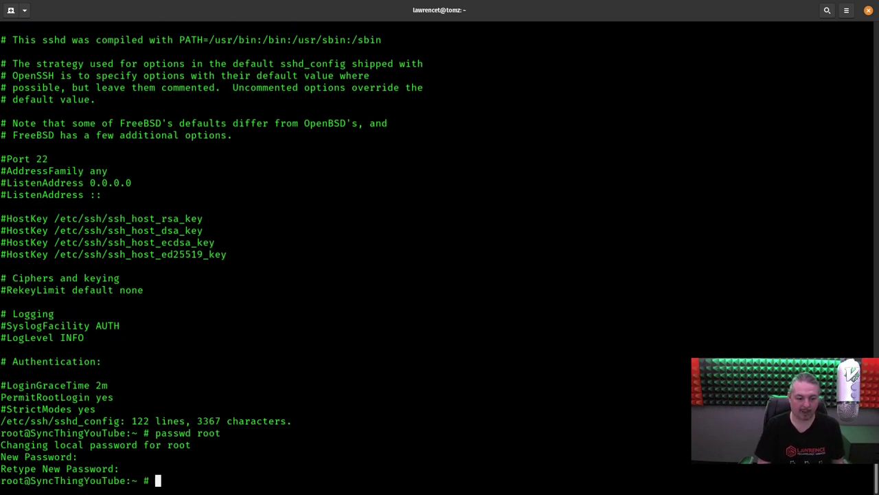
pyautogui.write('exit')
pyautogui.press('Return')
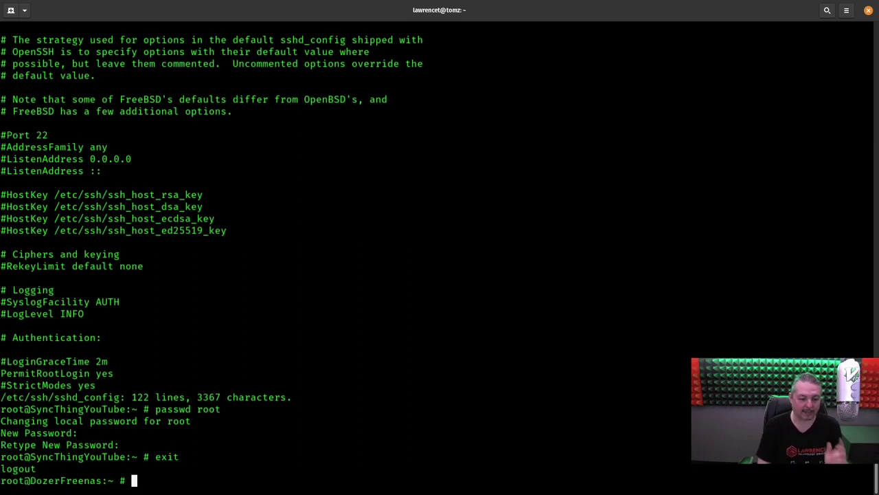
# - Recall 'iocage console SyncThingYouTube' and delete 'console' to replace it
pyautogui.press('Up')
pyautogui.press('Left')
pyautogui.press('Left')
pyautogui.press('Left')
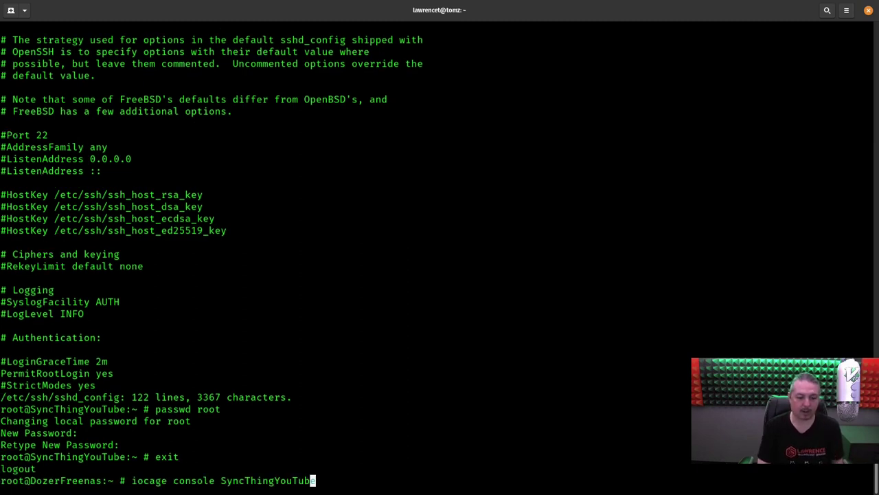
pyautogui.press('Left')
pyautogui.press('Left')
pyautogui.press('Left')
pyautogui.press('Left')
pyautogui.press('Left')
pyautogui.press('Left')
pyautogui.press('Left')
pyautogui.press('Left')
pyautogui.press('Left')
pyautogui.press('Left')
pyautogui.press('Left')
pyautogui.press('Left')
pyautogui.press('Left')
pyautogui.press('Left')
pyautogui.press('BackSpace')
pyautogui.press('BackSpace')
pyautogui.press('BackSpace')
pyautogui.press('BackSpace')
pyautogui.press('BackSpace')
pyautogui.press('BackSpace')
pyautogui.press('BackSpace')
# - Restart SyncThingYouTube, reopen its console, and check in top that syncthing is running
pyautogui.write('restart')
pyautogui.press('Return')
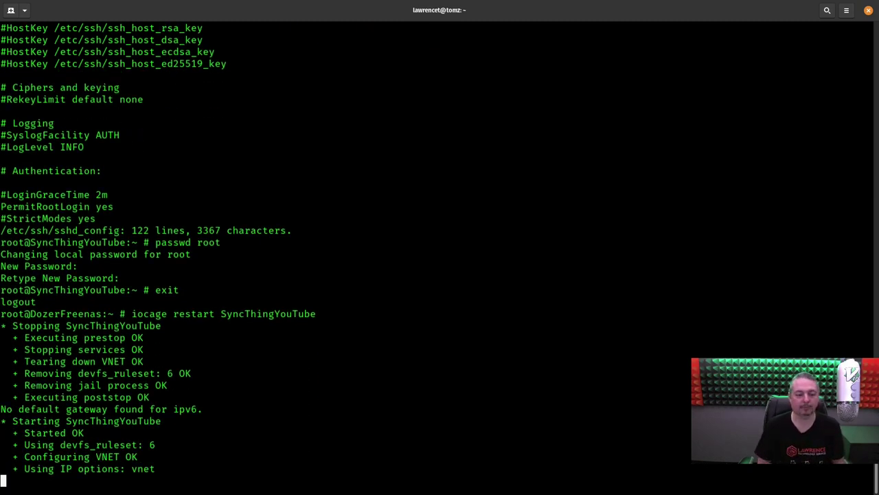
pyautogui.press('Up')
pyautogui.press('Up')
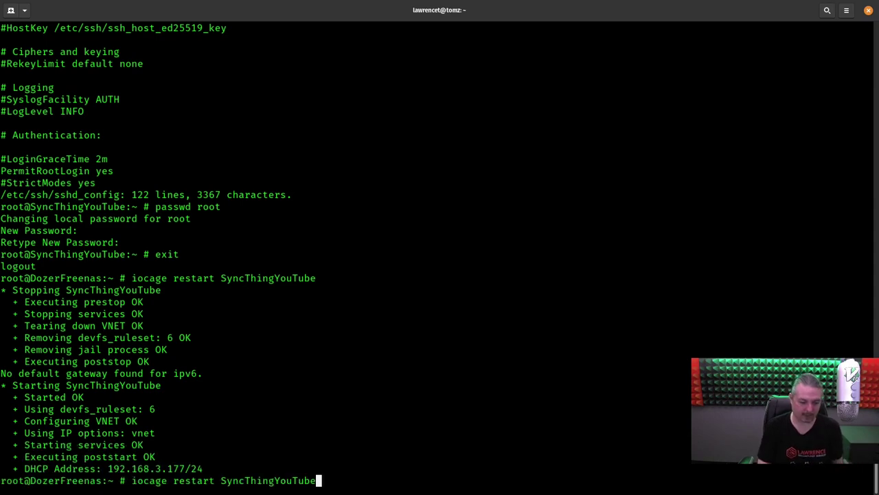
pyautogui.press('Return')
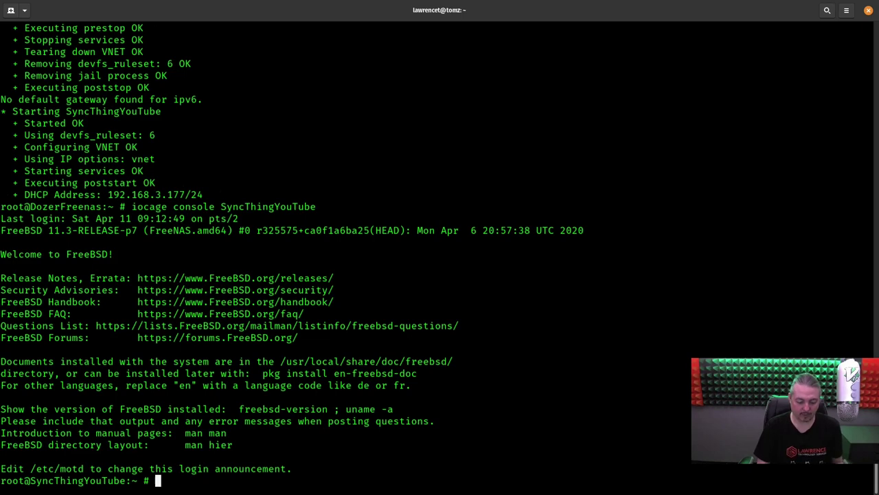
pyautogui.write('top')
pyautogui.press('Return')
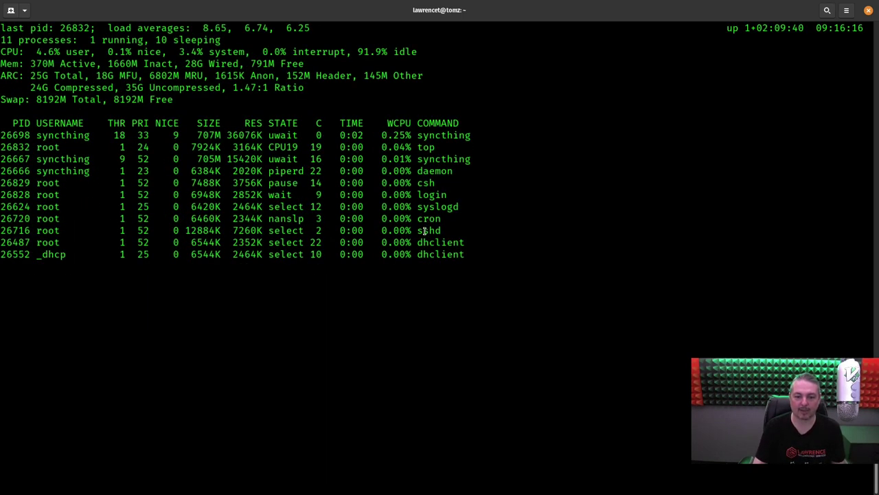
pyautogui.press('q')
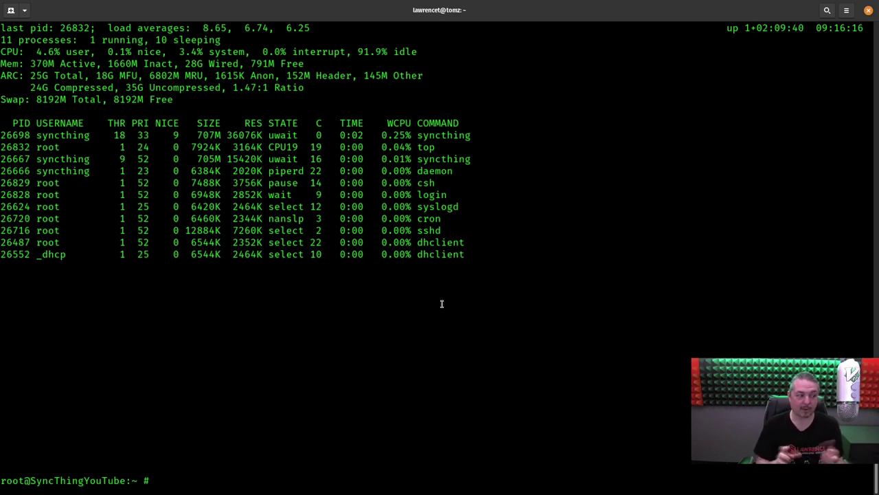
# - Log out of the jail and close the FreeNAS host session
pyautogui.write('exit')
pyautogui.press('Return')
pyautogui.write('exit')
pyautogui.press('Return')
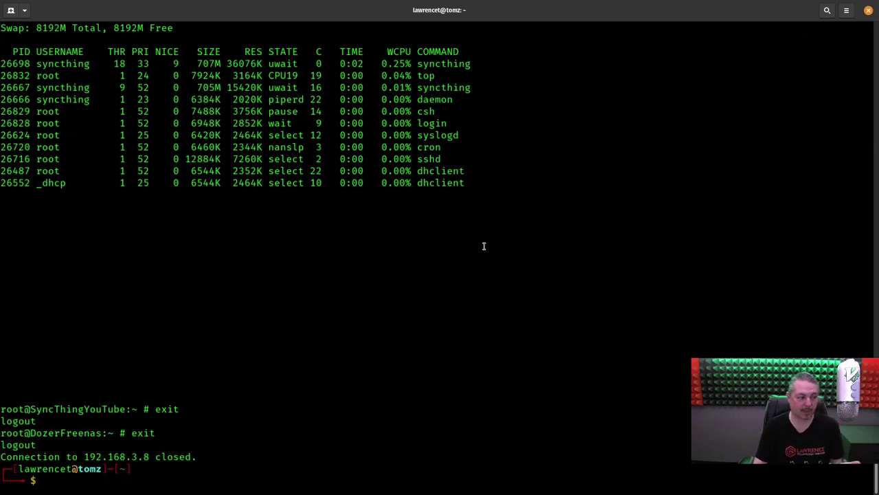
pyautogui.hotkey('alt', 'Tab')
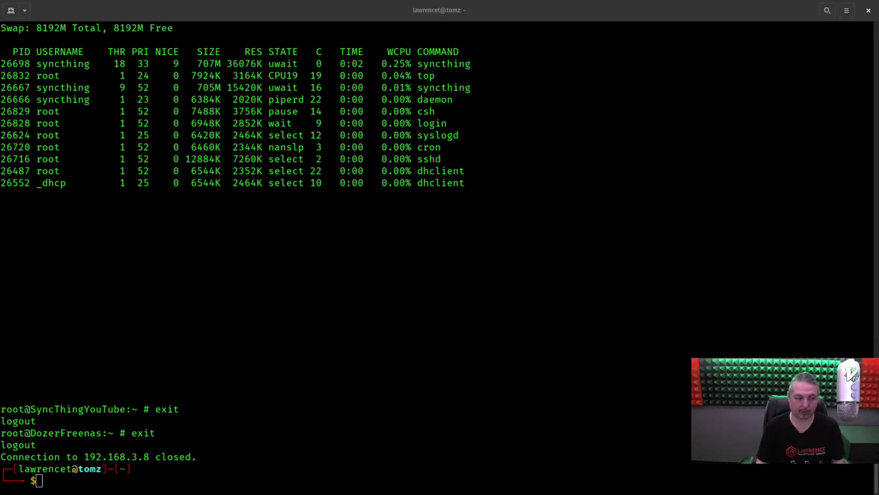
pyautogui.hotkey('alt', 'Tab')
pyautogui.hotkey('ctrl', 'shift', 'v')
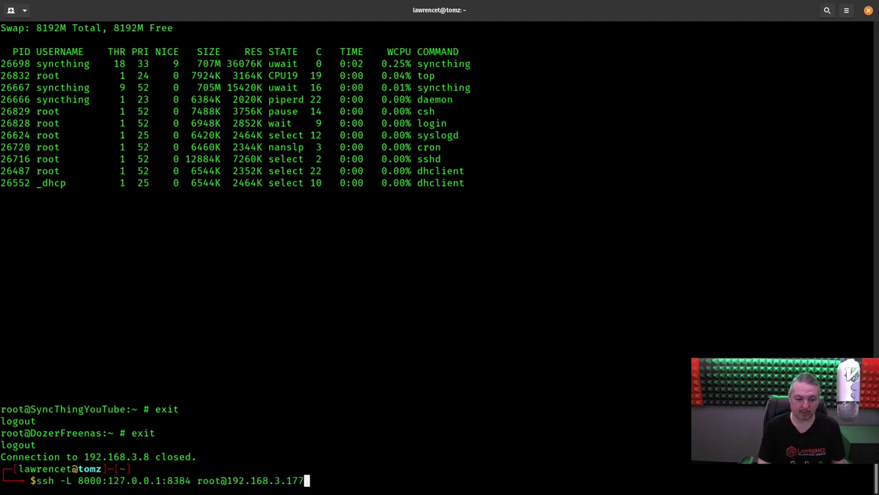
pyautogui.press('Left')
pyautogui.press('Left')
pyautogui.press('Left')
pyautogui.press('Left')
pyautogui.press('Left')
pyautogui.press('Left')
pyautogui.press('Left')
pyautogui.press('Left')
pyautogui.press('Left')
pyautogui.press('Left')
pyautogui.press('Left')
pyautogui.press('Left')
pyautogui.press('Left')
pyautogui.press('Left')
pyautogui.press('Left')
pyautogui.press('Left')
pyautogui.press('Left')
pyautogui.press('Left')
pyautogui.press('Left')
pyautogui.press('Left')
pyautogui.press('Left')
pyautogui.press('Left')
pyautogui.press('Left')
pyautogui.press('Right')
pyautogui.press('Right')
pyautogui.press('Right')
pyautogui.press('Right')
pyautogui.press('Right')
pyautogui.press('Right')
pyautogui.press('Right')
pyautogui.press('Left')
pyautogui.press('Left')
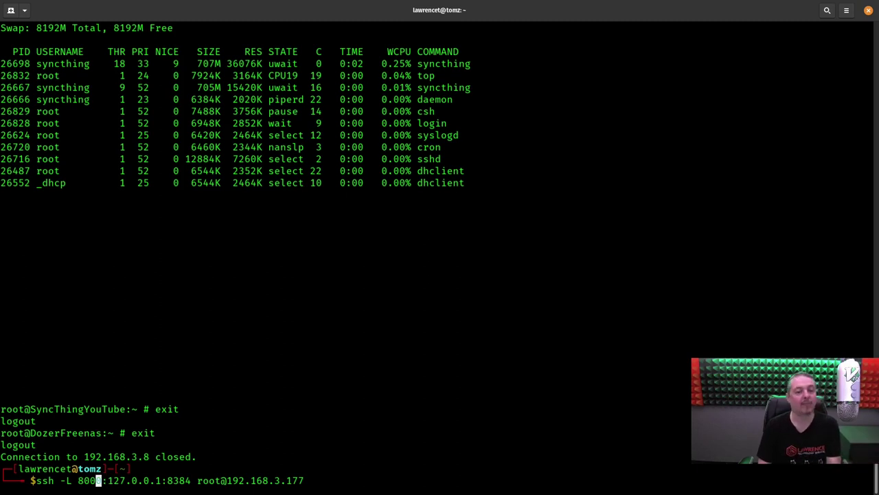
pyautogui.press('Right')
pyautogui.press('Right')
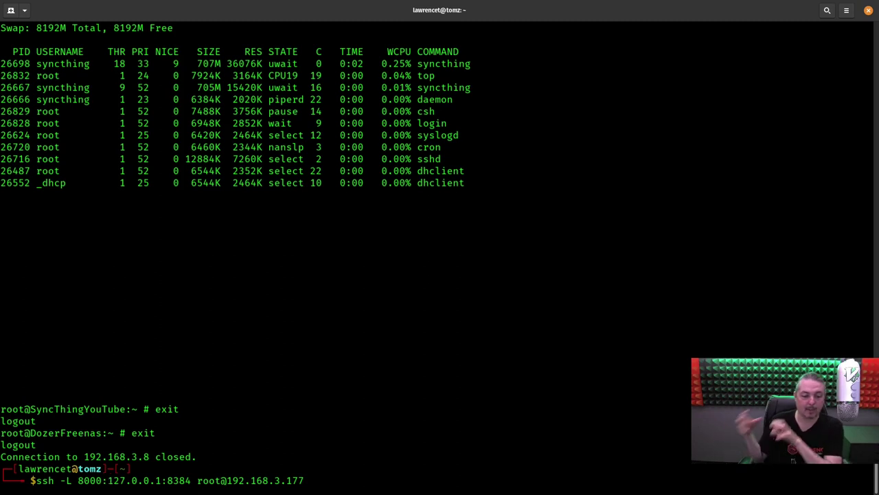
pyautogui.press('Right')
pyautogui.press('Right')
pyautogui.press('Right')
pyautogui.press('Right')
pyautogui.press('Right')
pyautogui.press('Right')
pyautogui.press('Right')
pyautogui.press('Right')
pyautogui.press('Right')
pyautogui.press('Right')
pyautogui.press('Right')
pyautogui.press('Right')
pyautogui.press('Right')
pyautogui.press('Right')
pyautogui.press('Right')
pyautogui.press('Right')
pyautogui.press('Right')
pyautogui.press('Right')
pyautogui.press('Right')
pyautogui.press('Right')
pyautogui.press('Right')
pyautogui.press('Right')
pyautogui.press('Right')
pyautogui.press('Right')
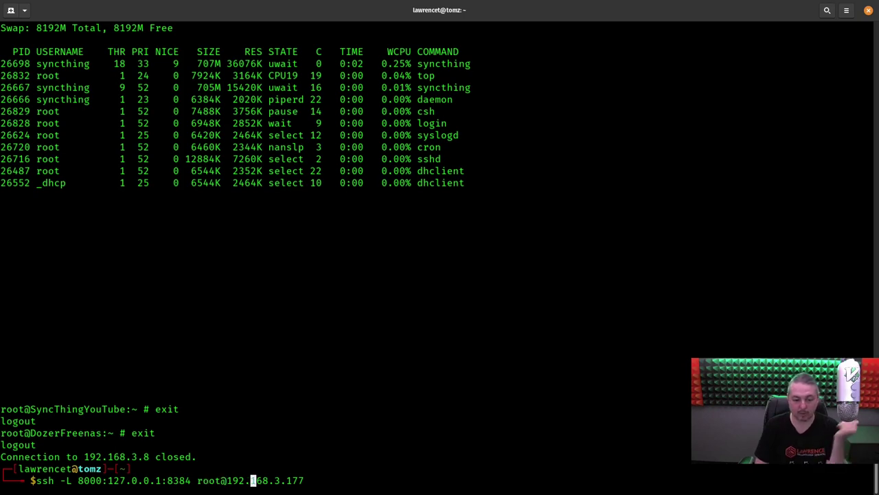
pyautogui.press('Right')
pyautogui.press('Right')
pyautogui.press('Right')
pyautogui.press('Right')
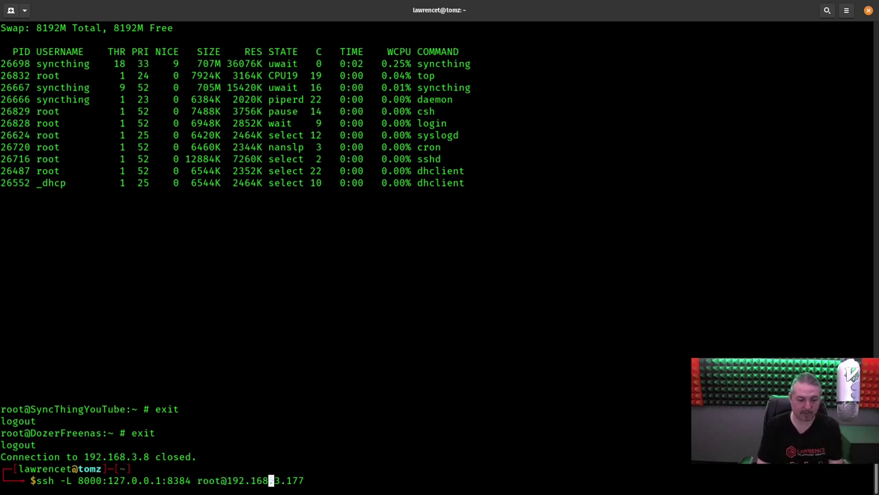
pyautogui.press('End')
pyautogui.press('Return')
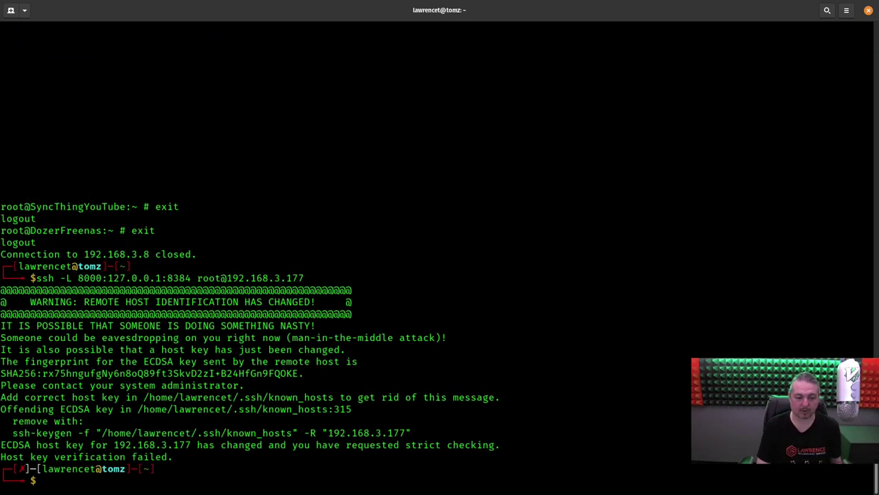
# - Copy and run the suggested ssh-keygen -R line to drop the stale host key
pyautogui.tripleClick(72, 436)
pyautogui.rightClick(71, 437)
pyautogui.click(110, 337)
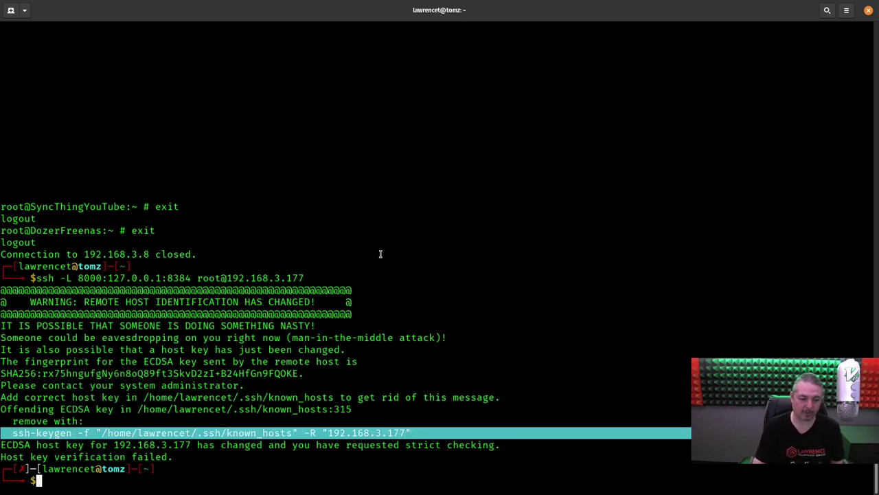
pyautogui.hotkey('ctrl', 'shift', 'v')
pyautogui.press('Return')
# - Rerun the ssh tunnel, accept the new host key with yes, and log in as root
pyautogui.press('Up')
pyautogui.press('Up')
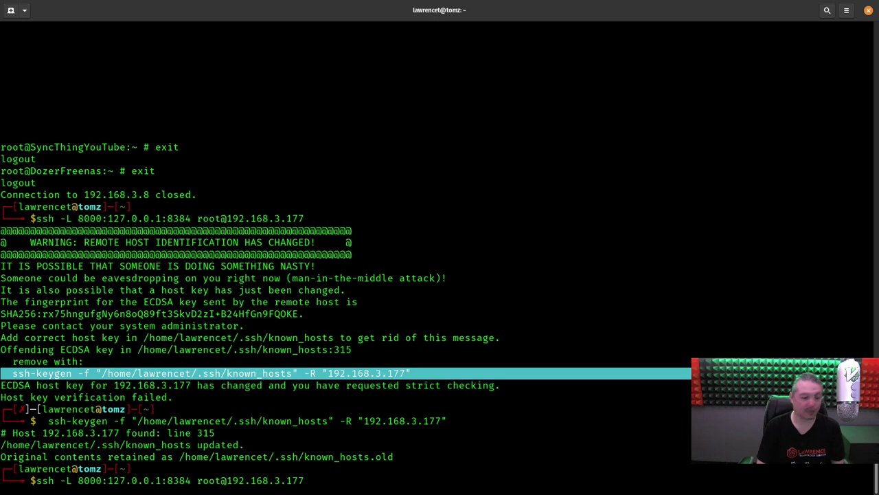
pyautogui.press('Return')
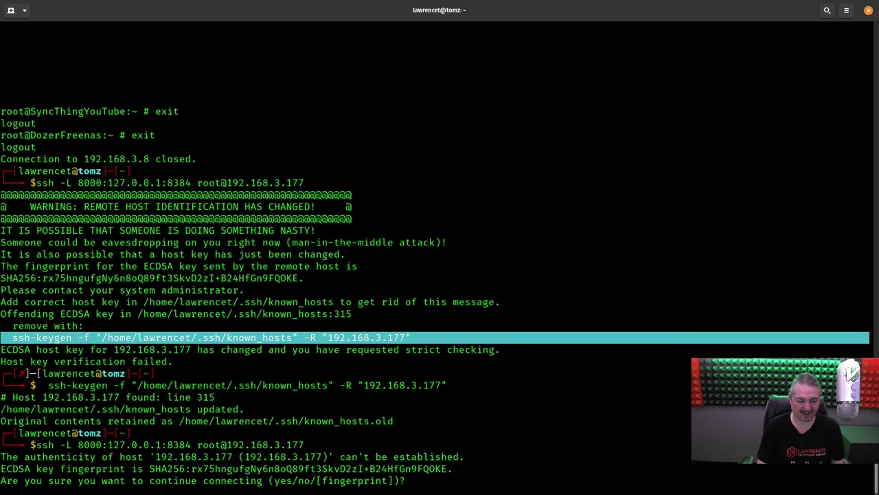
pyautogui.write('yes')
pyautogui.press('Return')
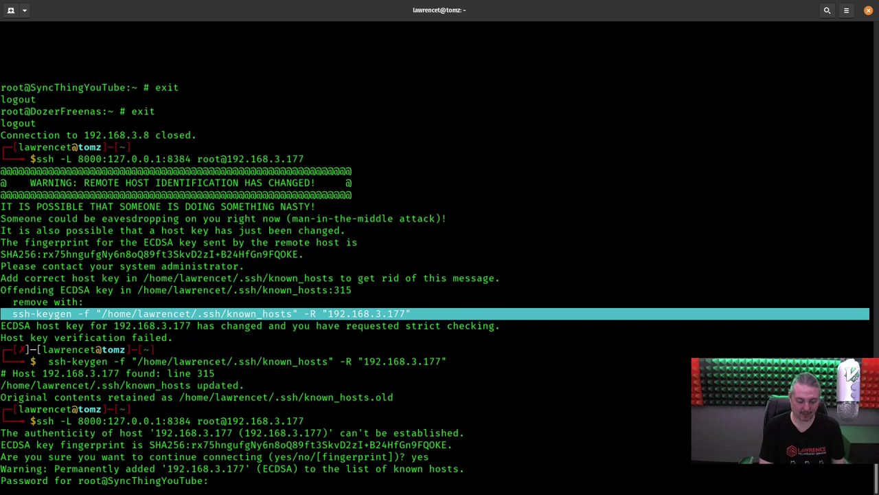
pyautogui.press('Return')
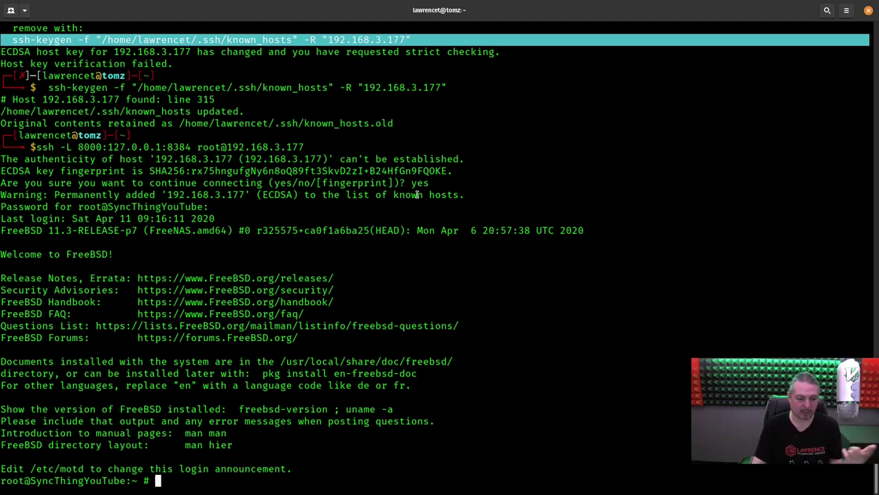
# - Agree to anonymous usage reporting on the Syncthing page in the browser
pyautogui.press('super')
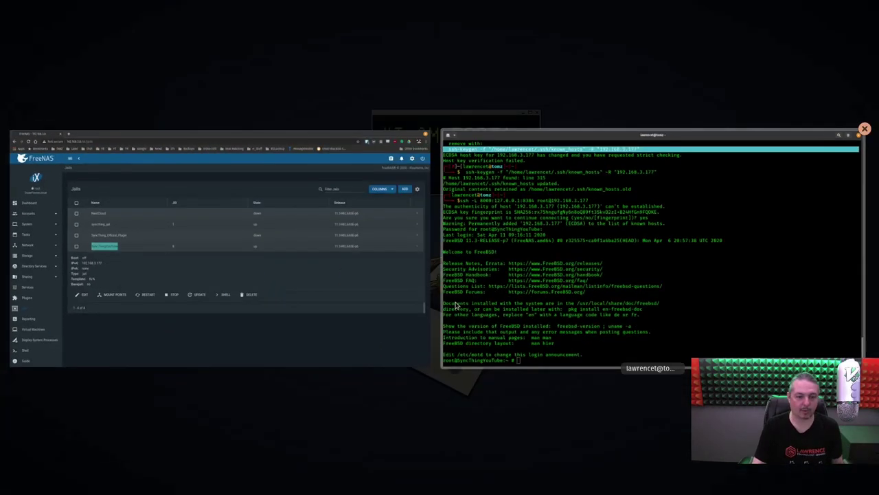
pyautogui.press('super')
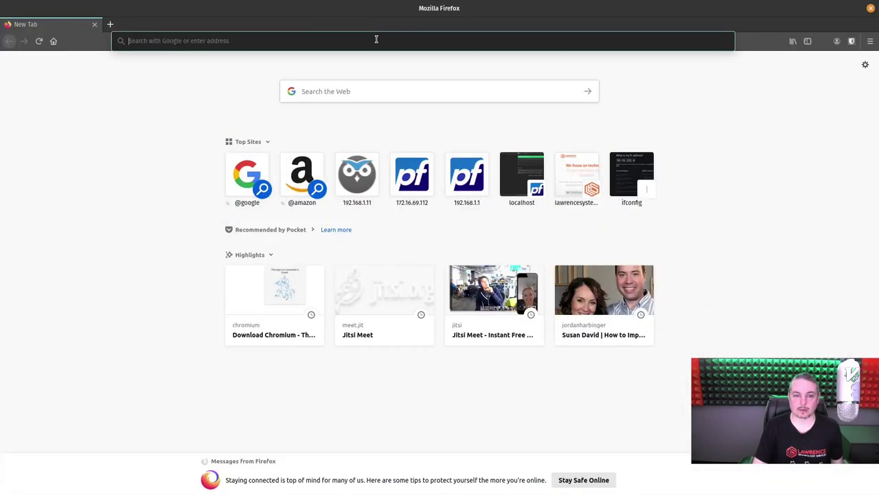
pyautogui.click(377, 40)
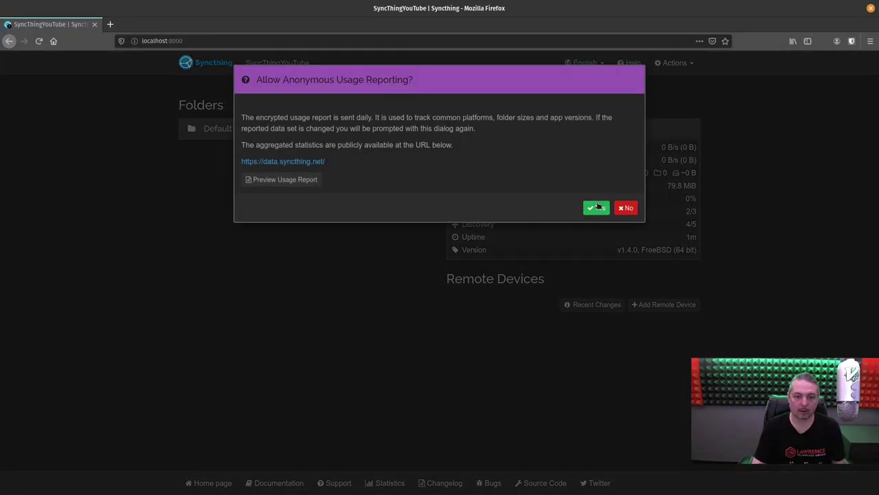
pyautogui.click(592, 206)
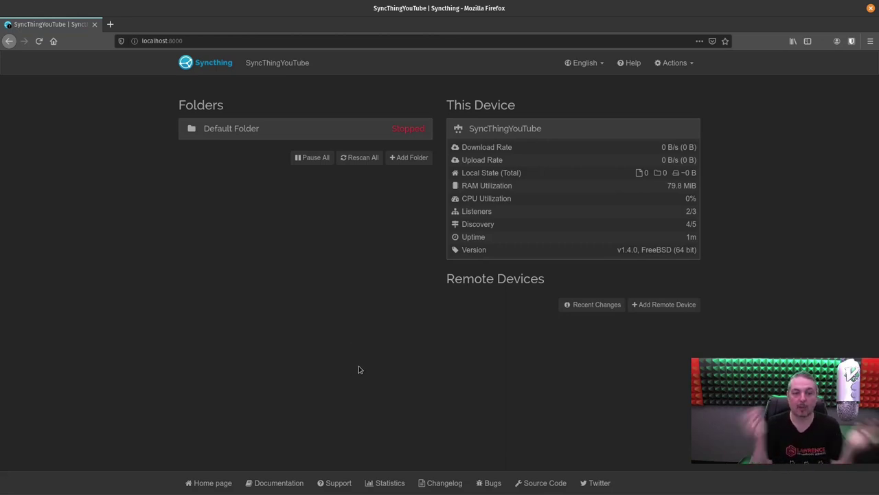
# - Set the GUI listen address to 0.0.0.0:8384, enter an authentication user and password, and save
pyautogui.click(675, 63)
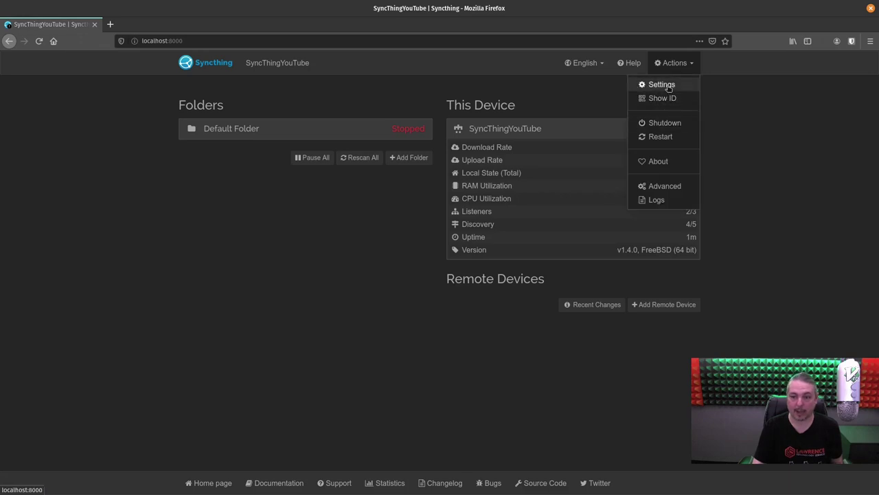
pyautogui.click(661, 85)
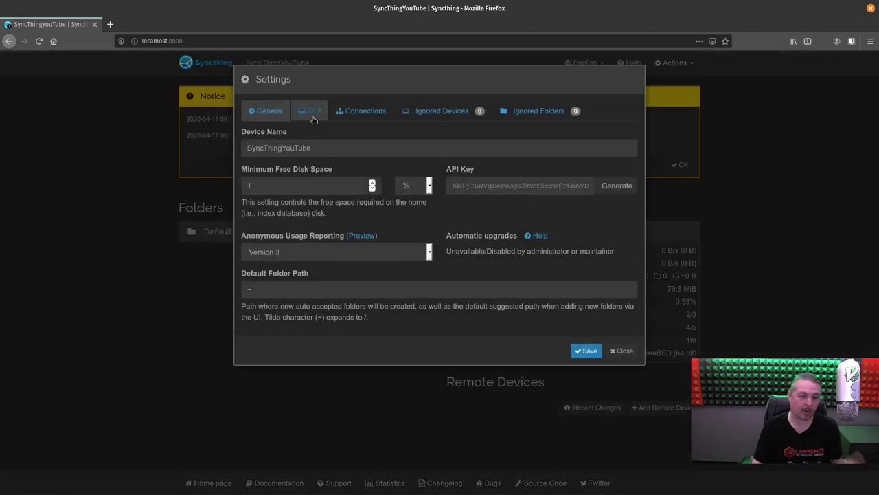
pyautogui.click(311, 110)
pyautogui.click(325, 152)
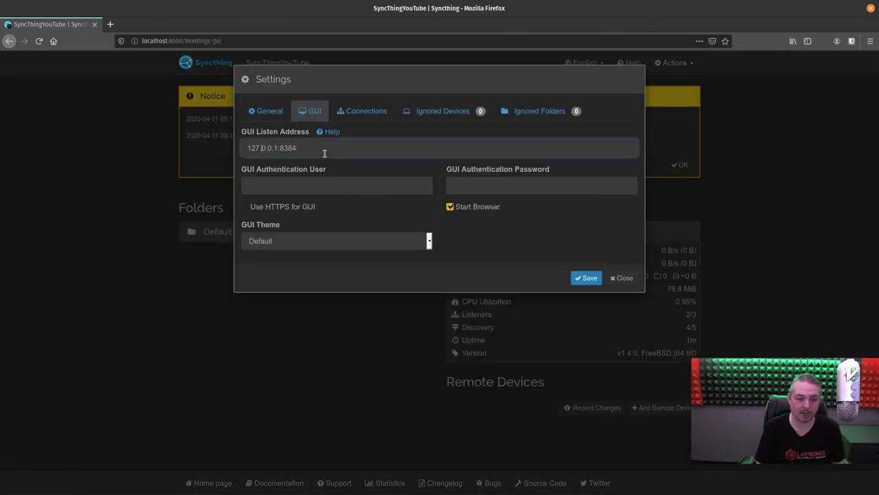
pyautogui.hotkey('ctrl', 'shift', 'Right')
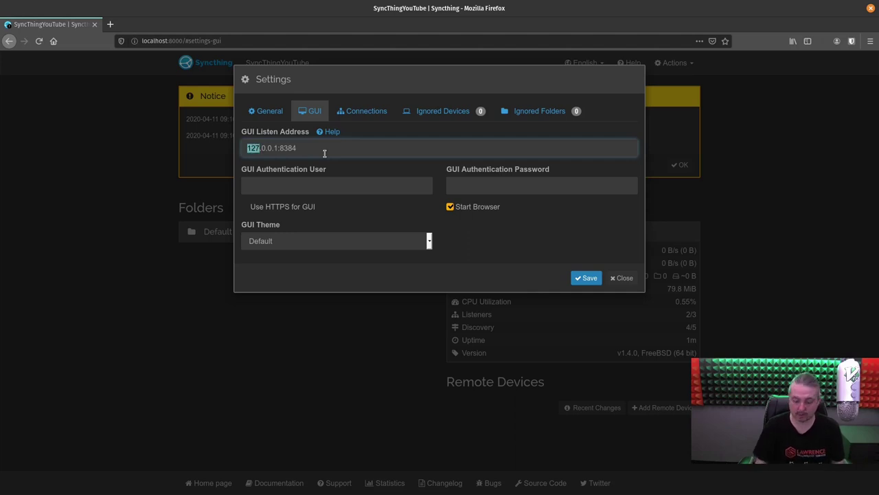
pyautogui.write('0')
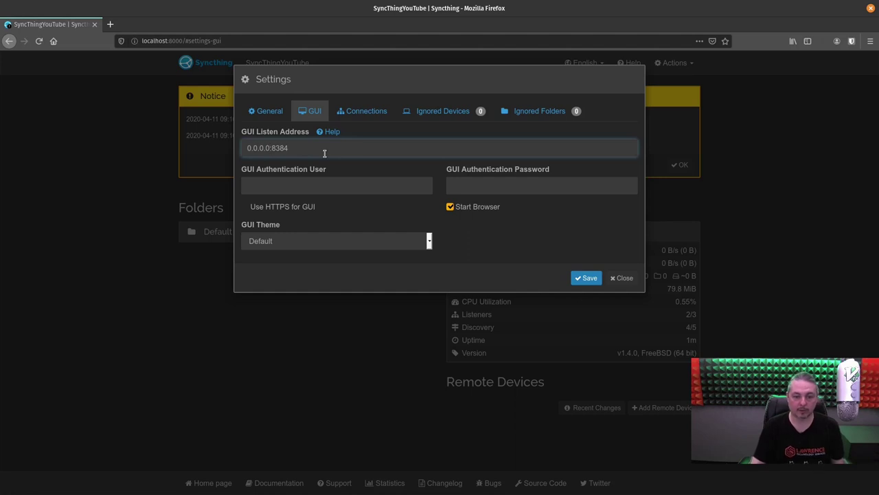
pyautogui.click(327, 189)
pyautogui.write('tom')
pyautogui.press('Tab')
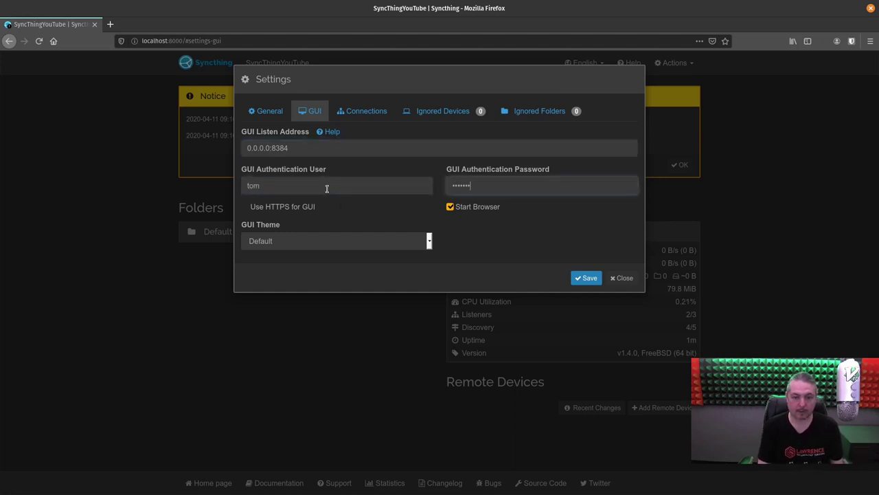
pyautogui.hotkey('ctrl', 'a')
pyautogui.press('BackSpace')
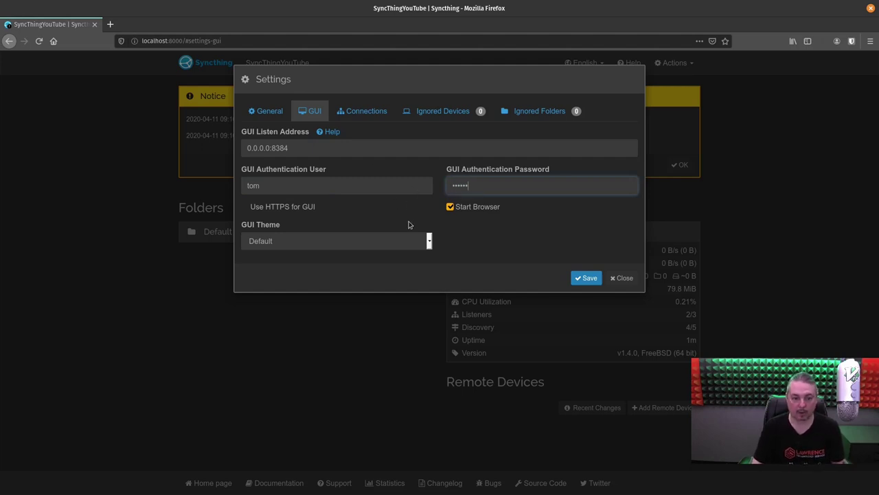
pyautogui.click(589, 278)
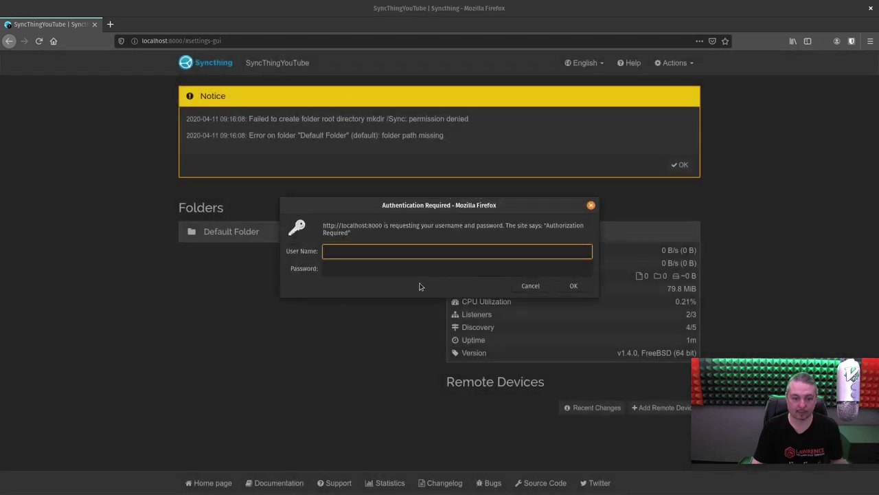
# - Sign in to Syncthing with the new GUI username and password
pyautogui.write('tom')
pyautogui.press('Tab')
pyautogui.write('p')
pyautogui.press('Return')
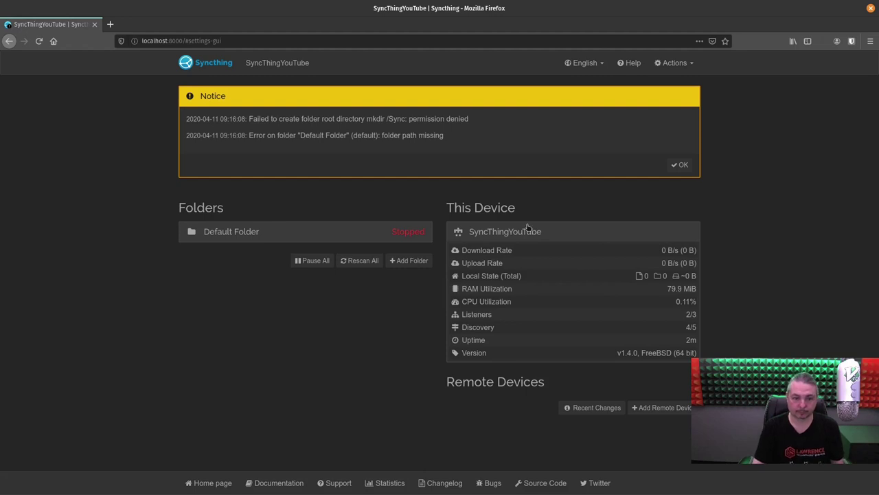
pyautogui.click(682, 165)
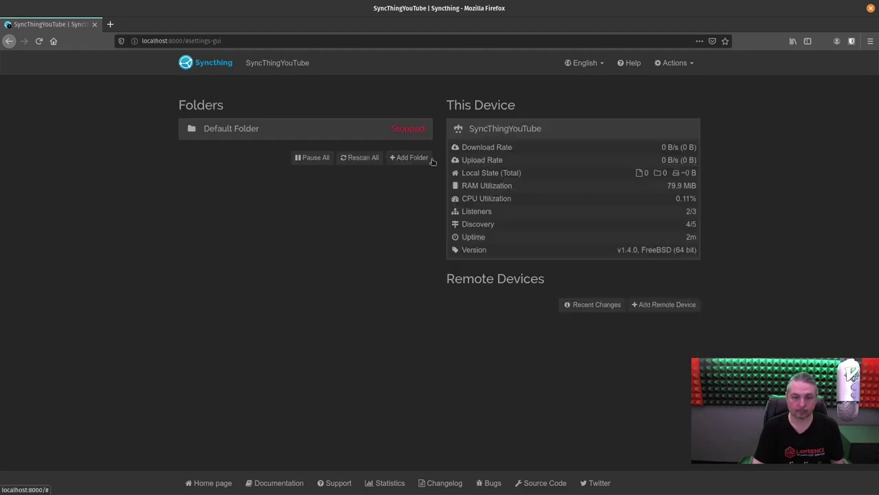
pyautogui.click(248, 39)
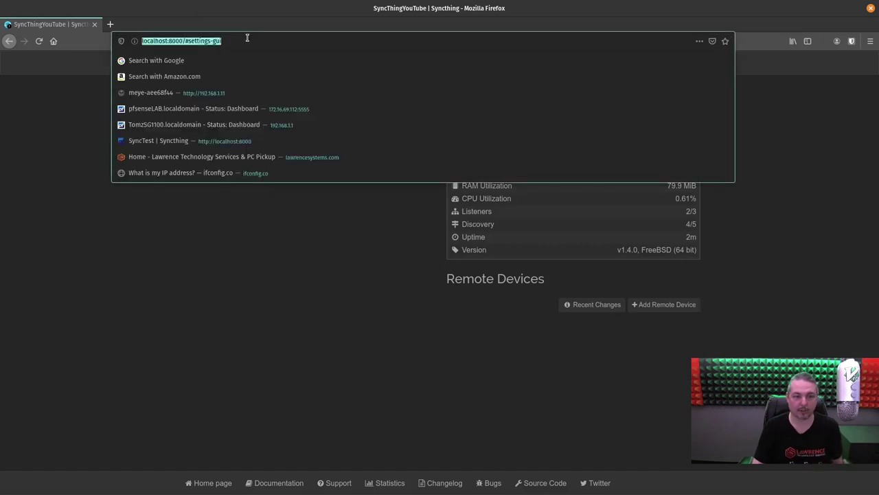
pyautogui.click(247, 39)
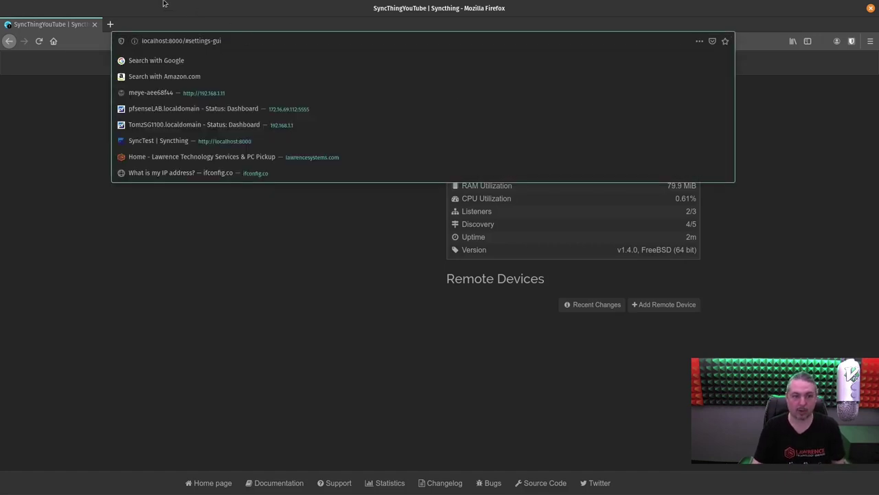
pyautogui.click(110, 25)
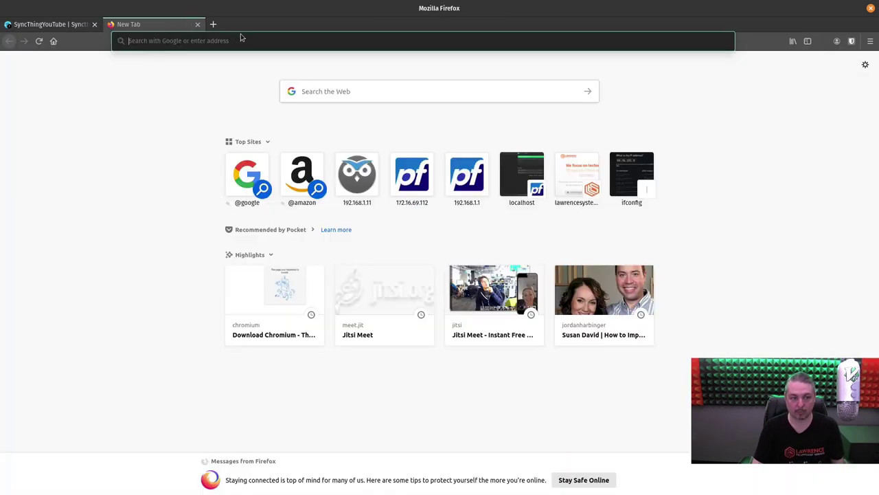
pyautogui.write('http://192.168.3.177:8483')
pyautogui.press('Return')
pyautogui.click(244, 38)
pyautogui.press('BackSpace')
pyautogui.press('BackSpace')
pyautogui.press('BackSpace')
pyautogui.press('BackSpace')
pyautogui.write('8384')
pyautogui.press('Return')
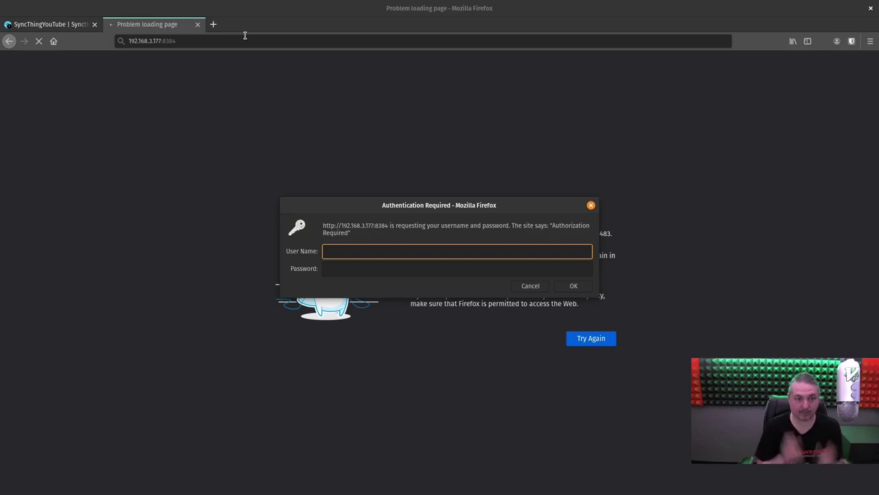
# - Sign in to the jail's web interface with the GUI username and password
pyautogui.write('tom')
pyautogui.press('Tab')
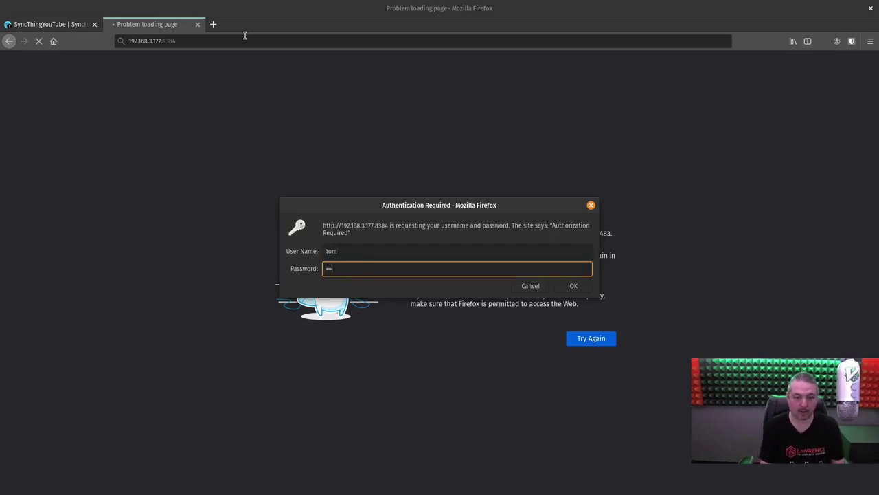
pyautogui.press('Return')
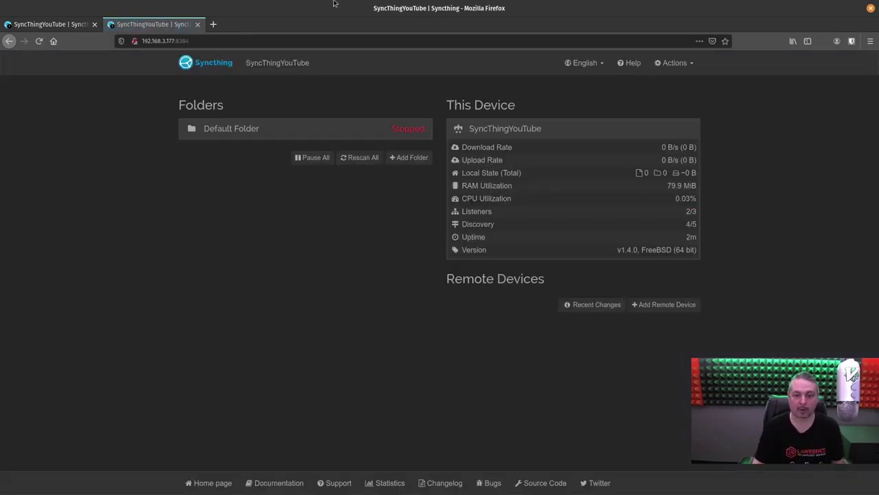
pyautogui.click(674, 63)
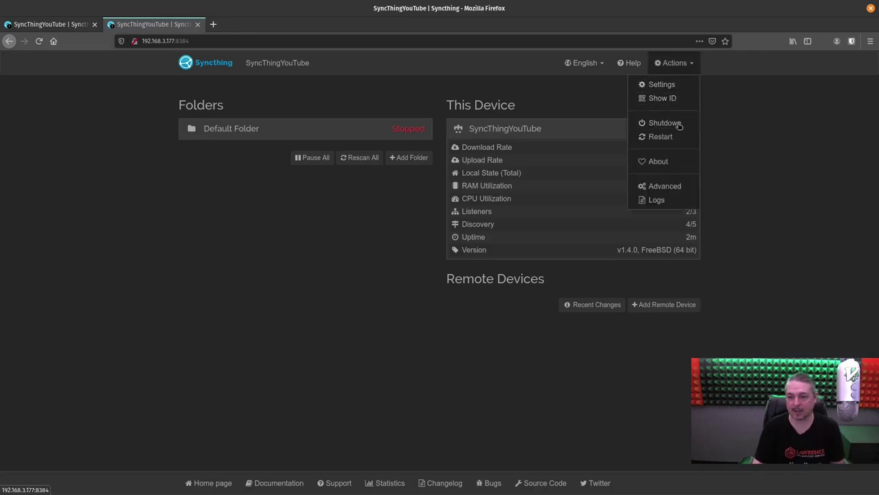
# - Tick Use HTTPS for GUI in Syncthing's GUI settings and save
pyautogui.click(674, 88)
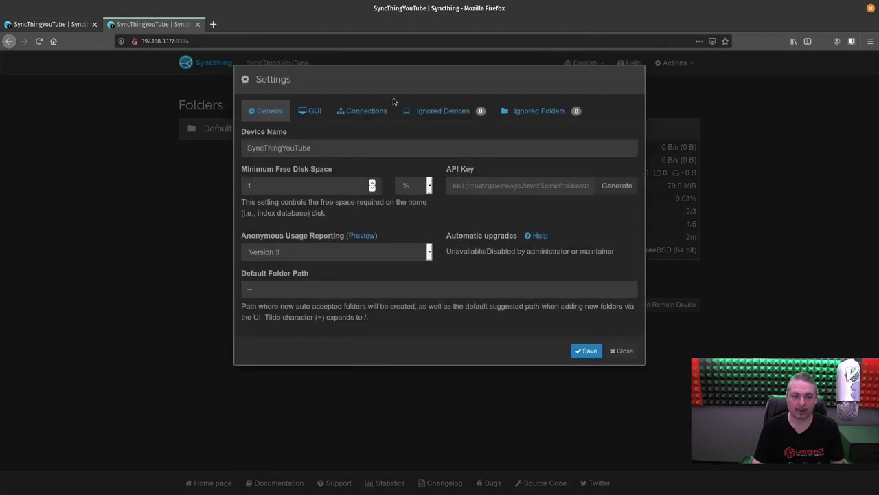
pyautogui.click(300, 114)
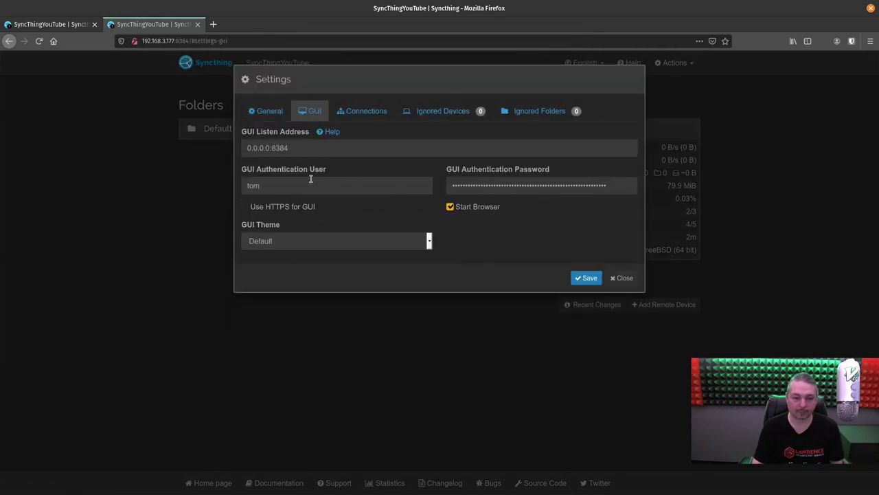
pyautogui.click(245, 207)
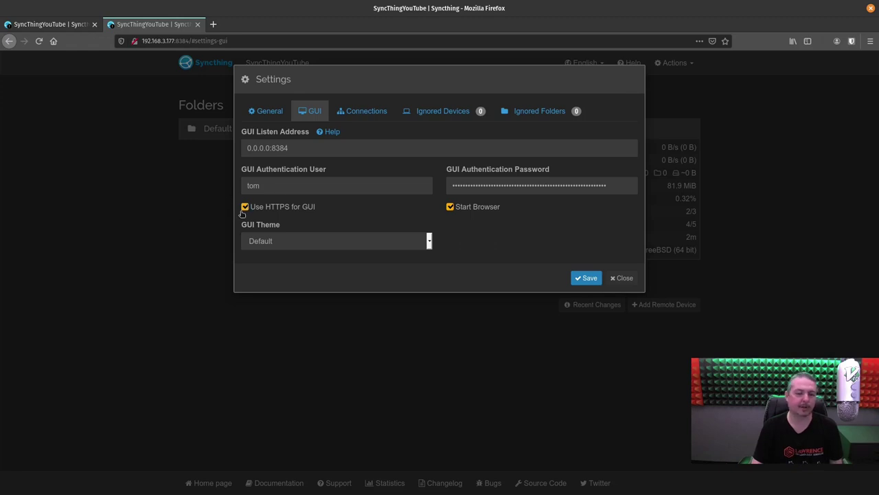
pyautogui.click(588, 279)
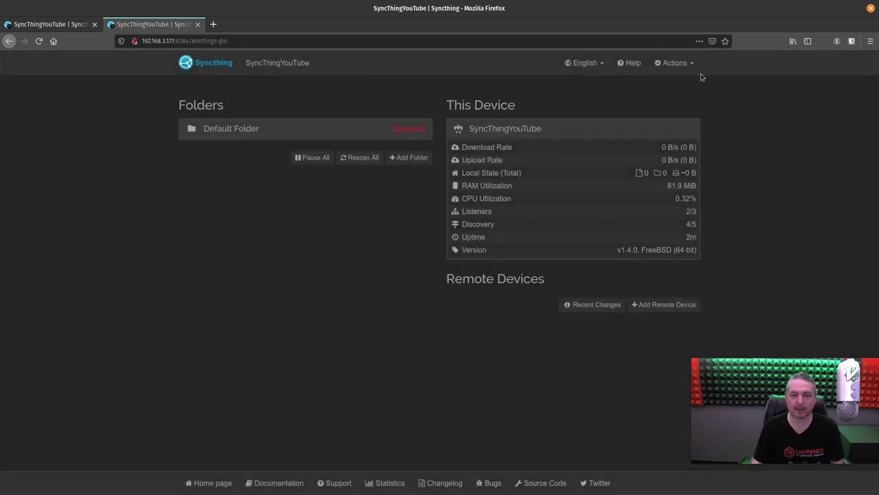
pyautogui.hotkey('ctrl', 'l')
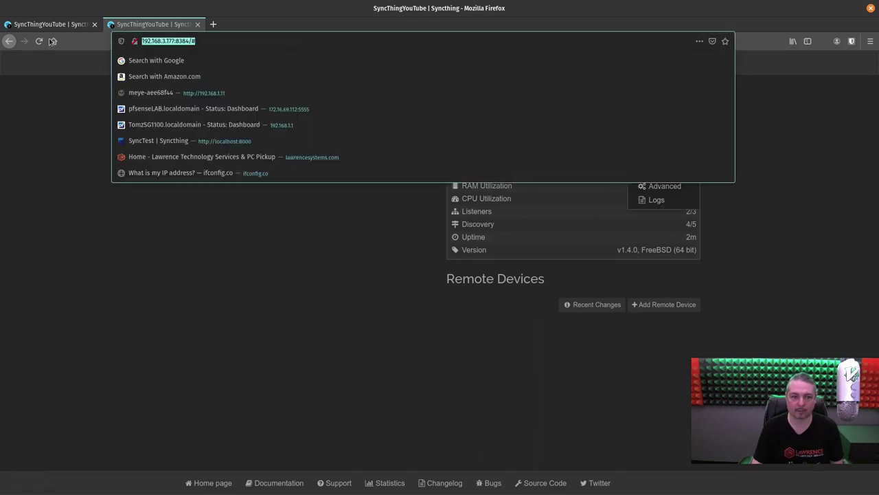
pyautogui.click(39, 41)
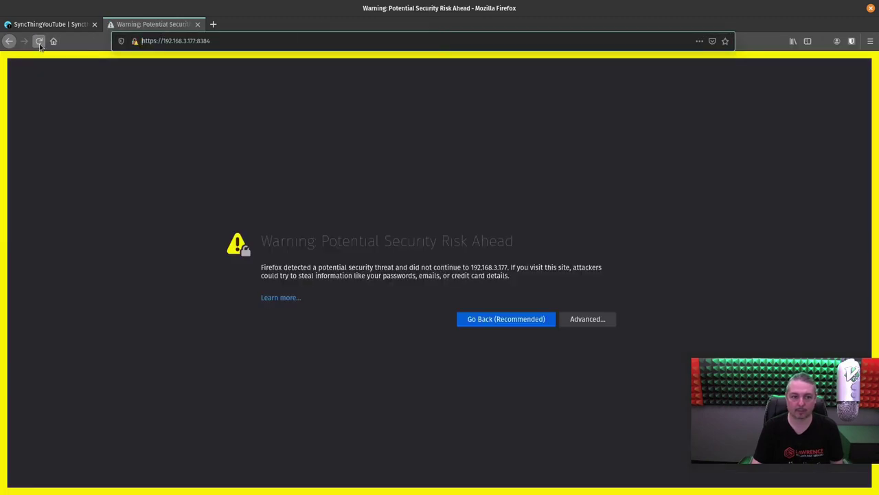
pyautogui.click(585, 324)
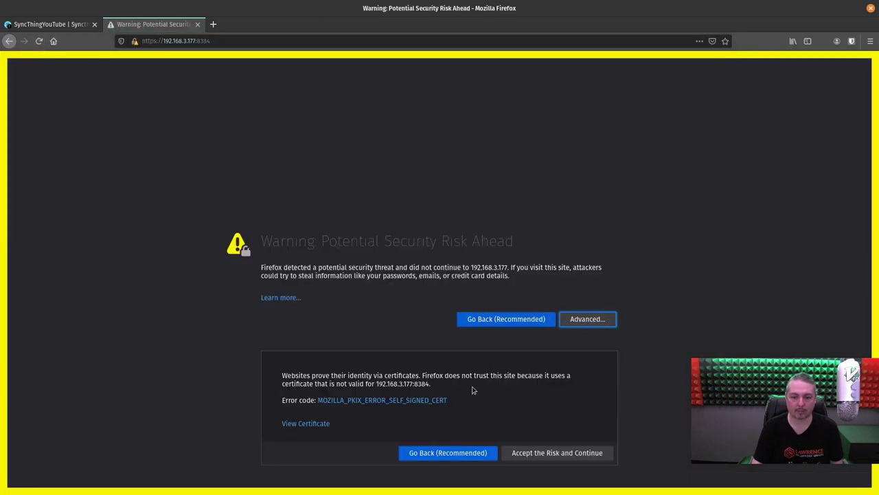
pyautogui.click(523, 457)
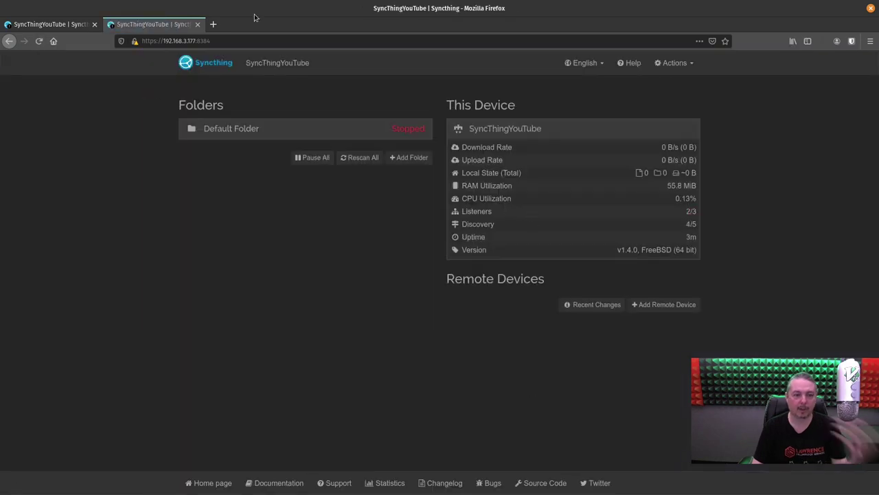
pyautogui.click(246, 43)
pyautogui.click(246, 44)
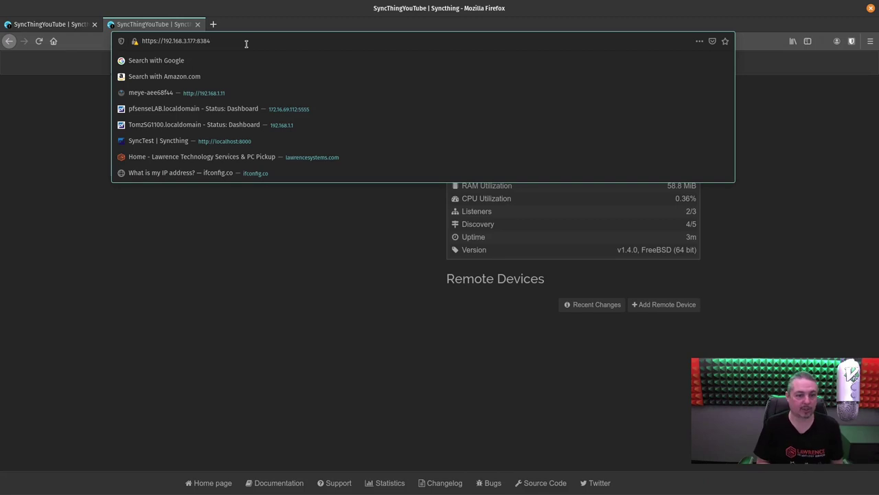
pyautogui.click(360, 258)
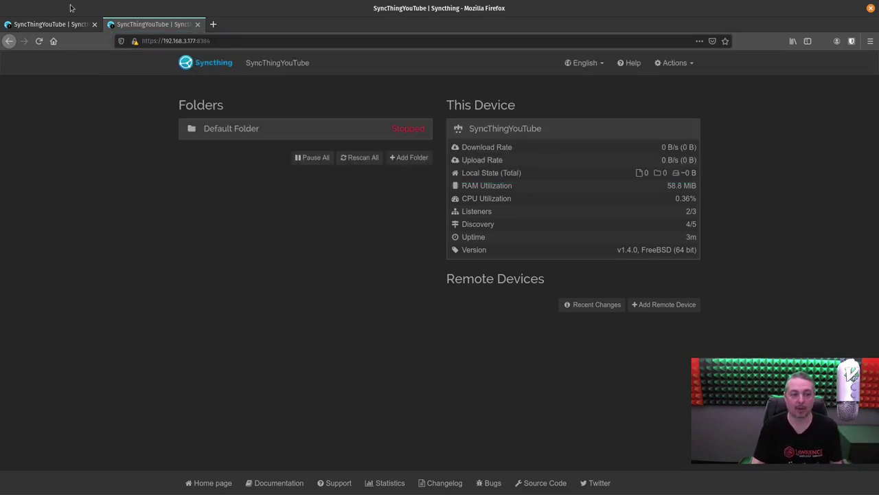
pyautogui.click(60, 25)
pyautogui.click(94, 24)
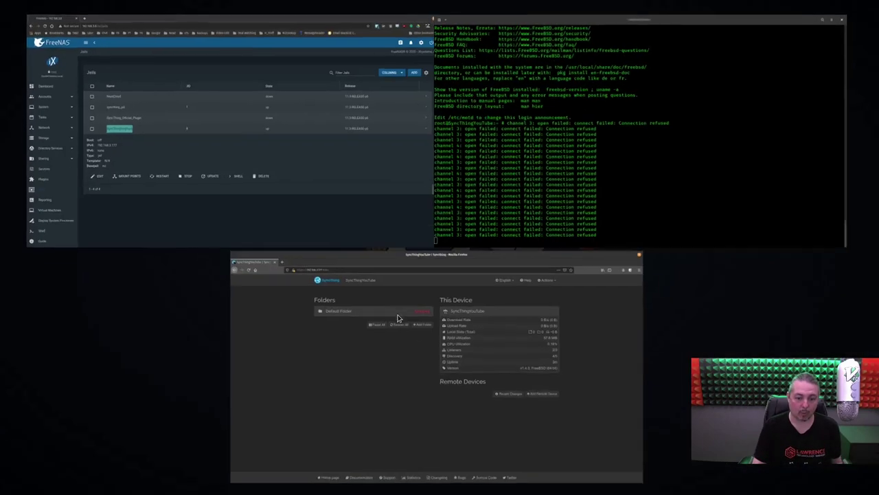
# - Open the Syncthing config.xml in vi from the jail's config folder
pyautogui.click(495, 211)
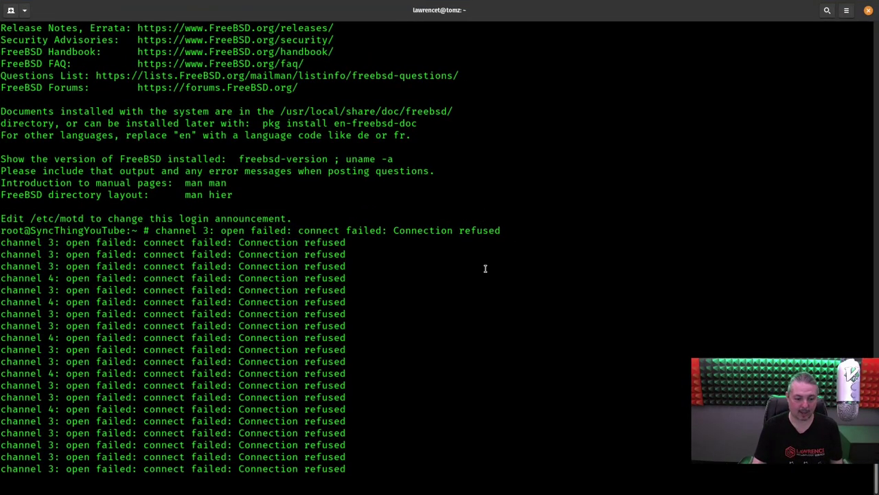
pyautogui.press('Return')
pyautogui.press('Return')
pyautogui.write('c')
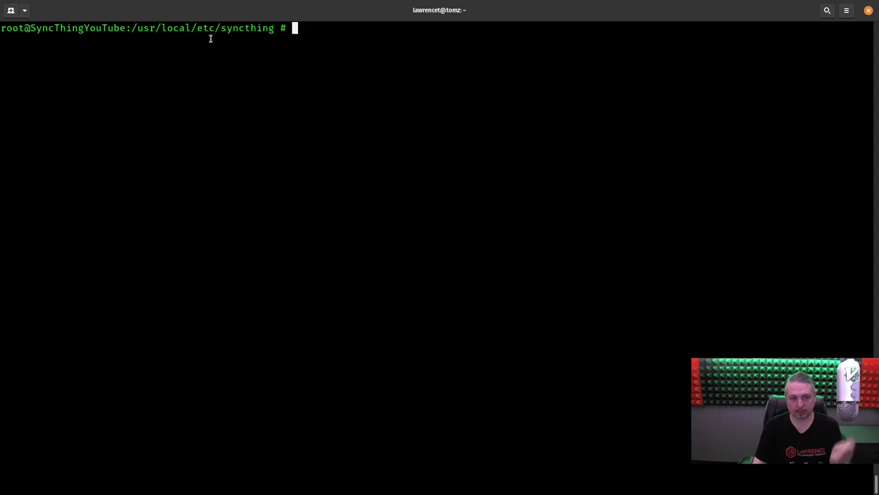
pyautogui.write('ls')
pyautogui.press('Return')
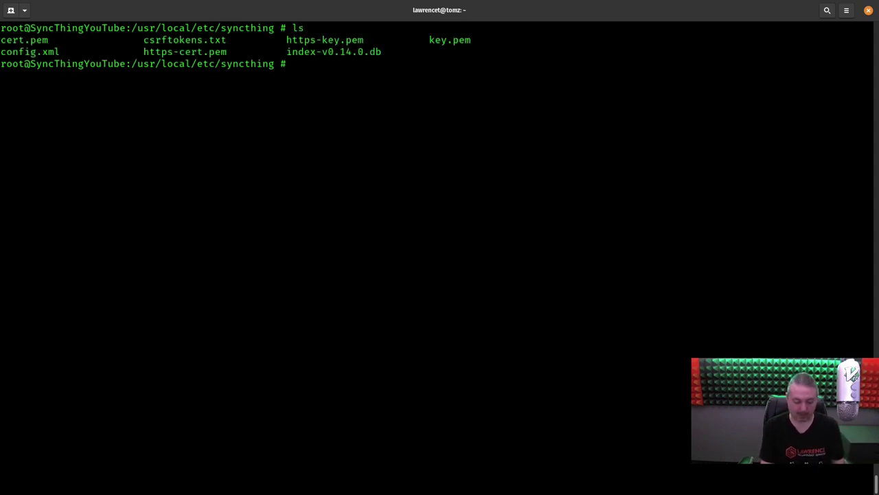
pyautogui.write('vim ')
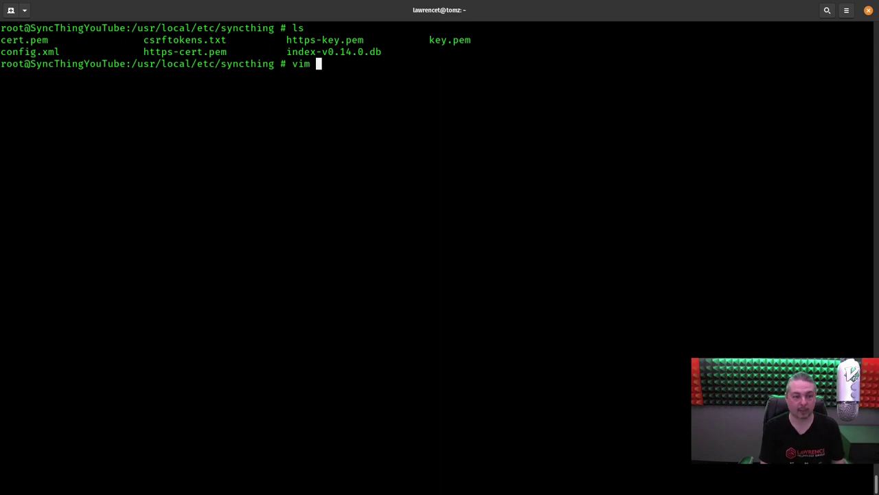
pyautogui.write('co')
pyautogui.press('Tab')
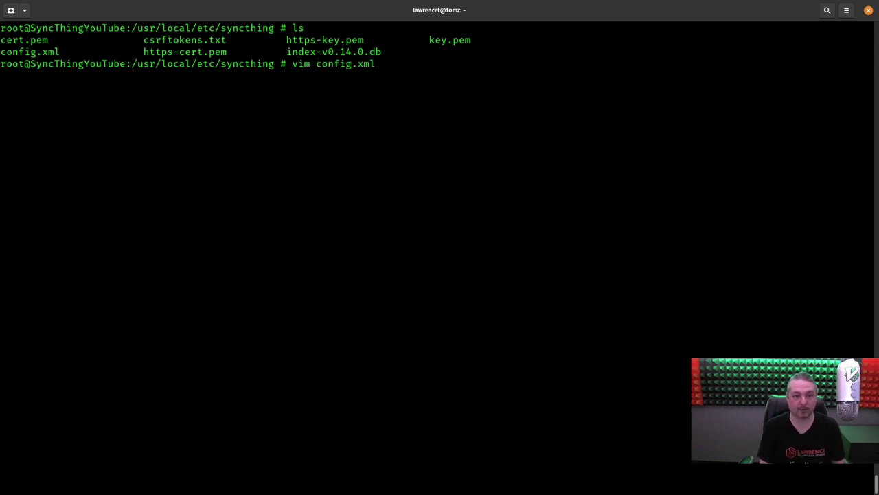
pyautogui.press('Return')
pyautogui.press('Up')
pyautogui.press('Home')
pyautogui.press('Right')
pyautogui.press('Right')
pyautogui.press('Delete')
pyautogui.press('Return')
# - Confirm the <gui> address reads 0.0.0.0:8384, then save config.xml with :wq
pyautogui.scroll(-20, 440, 247)
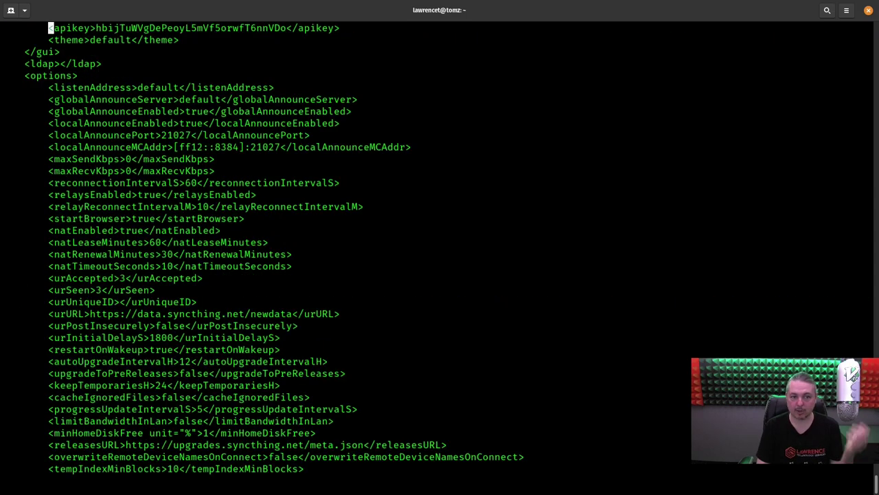
pyautogui.scroll(20, 439, 248)
pyautogui.press('Down')
pyautogui.press('Down')
pyautogui.press('Down')
pyautogui.press('Down')
pyautogui.press('Down')
pyautogui.press('Down')
pyautogui.press('Down')
pyautogui.press('Down')
pyautogui.press('Down')
pyautogui.press('Down')
pyautogui.press('Down')
pyautogui.press('Down')
pyautogui.press('Down')
pyautogui.press('Down')
pyautogui.press('Down')
pyautogui.press('Down')
pyautogui.press('Down')
pyautogui.press('Down')
pyautogui.press('Down')
pyautogui.press('Down')
pyautogui.press('Down')
pyautogui.press('Down')
pyautogui.press('Down')
pyautogui.press('Down')
pyautogui.press('Down')
pyautogui.press('Down')
pyautogui.press('Down')
pyautogui.press('Down')
pyautogui.press('Down')
pyautogui.press('Down')
pyautogui.press('Down')
pyautogui.press('Down')
pyautogui.press('Down')
pyautogui.press('Down')
pyautogui.press('Down')
pyautogui.press('Down')
pyautogui.press('Down')
pyautogui.press('Down')
pyautogui.press('Down')
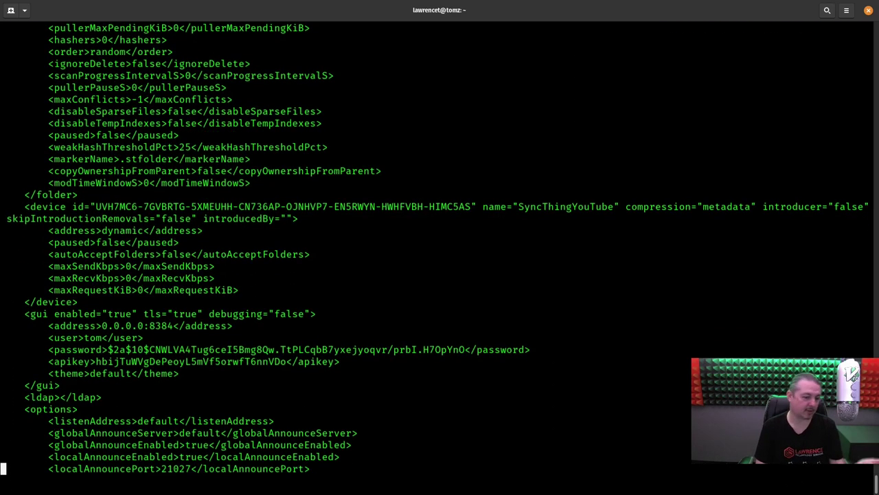
pyautogui.press('Up')
pyautogui.press('Up')
pyautogui.press('Up')
pyautogui.press('Up')
pyautogui.press('Up')
pyautogui.press('Up')
pyautogui.press('Up')
pyautogui.press('Up')
pyautogui.press('Up')
pyautogui.press('Up')
pyautogui.press('Up')
pyautogui.press('Up')
pyautogui.press('Up')
pyautogui.press('Up')
pyautogui.press('Up')
pyautogui.press('Up')
pyautogui.press('Up')
pyautogui.press('Up')
pyautogui.press('Up')
pyautogui.press('Up')
pyautogui.press('Up')
pyautogui.press('Up')
pyautogui.press('Down')
pyautogui.press('Down')
pyautogui.press('Down')
pyautogui.press('Right')
pyautogui.press('Right')
pyautogui.press('Right')
pyautogui.press('Right')
pyautogui.press('Right')
pyautogui.press('Right')
pyautogui.press('Right')
pyautogui.press('Right')
pyautogui.press('Right')
pyautogui.press('Right')
pyautogui.press('Right')
pyautogui.press('Right')
pyautogui.press('Right')
pyautogui.press('Right')
pyautogui.press('Right')
pyautogui.press('Right')
pyautogui.press('Right')
pyautogui.press('Right')
pyautogui.press('Right')
pyautogui.press('Right')
pyautogui.press('Right')
pyautogui.press('Down')
pyautogui.press('Down')
pyautogui.press('Down')
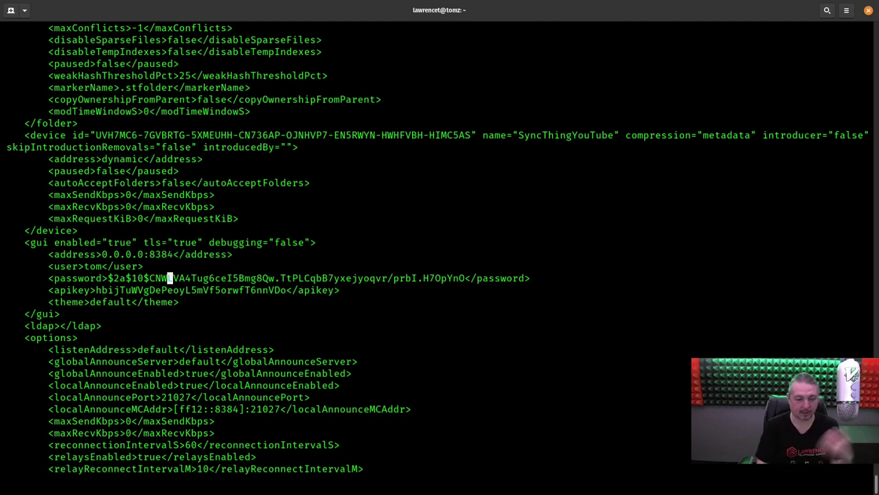
pyautogui.press('Up')
pyautogui.press('Down')
pyautogui.press('Down')
pyautogui.press('Up')
pyautogui.press('Up')
pyautogui.press('Up')
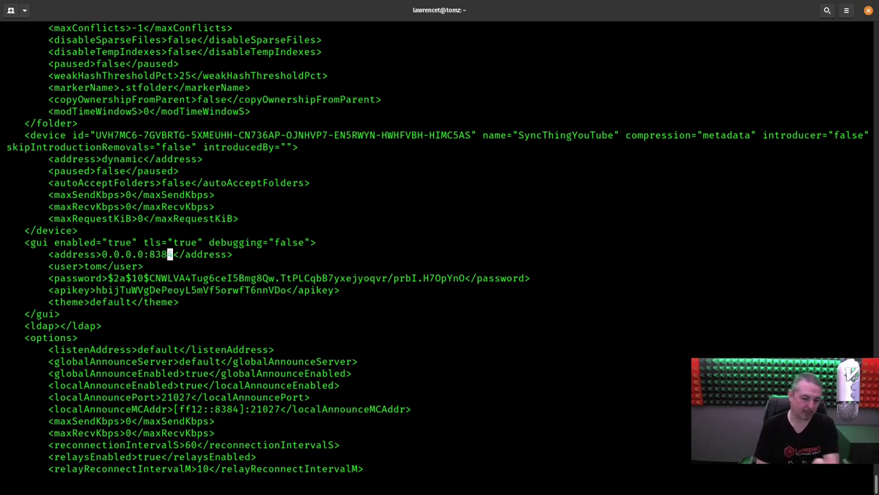
pyautogui.press('Down')
pyautogui.press('Down')
pyautogui.press('Down')
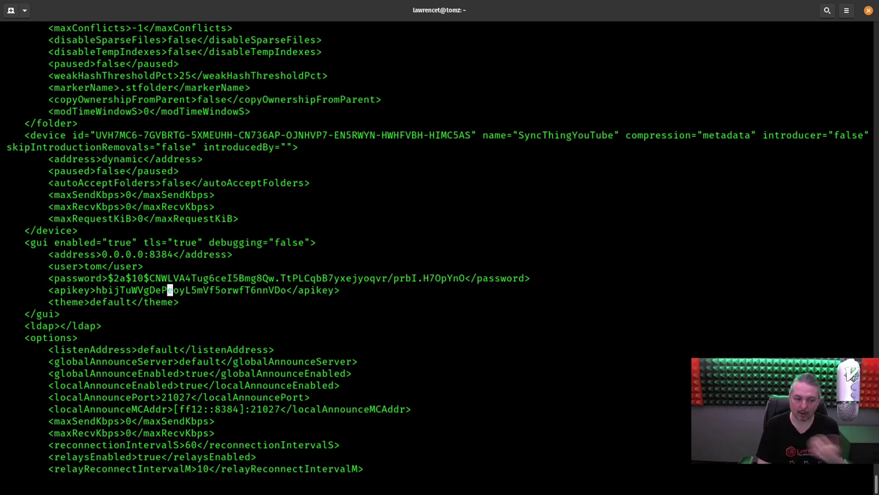
pyautogui.press('Up')
pyautogui.press('Up')
pyautogui.press('Up')
pyautogui.press('Up')
pyautogui.press('Up')
pyautogui.press('Down')
pyautogui.press('Down')
pyautogui.press('Down')
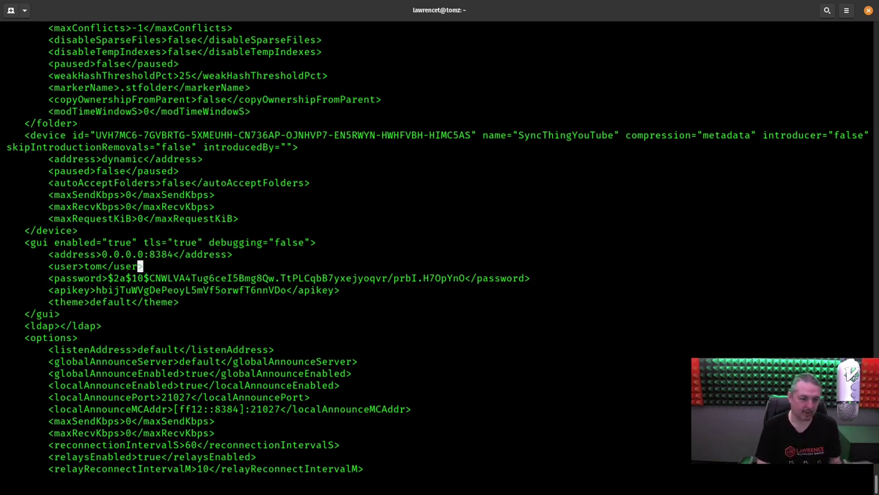
pyautogui.write(':wq')
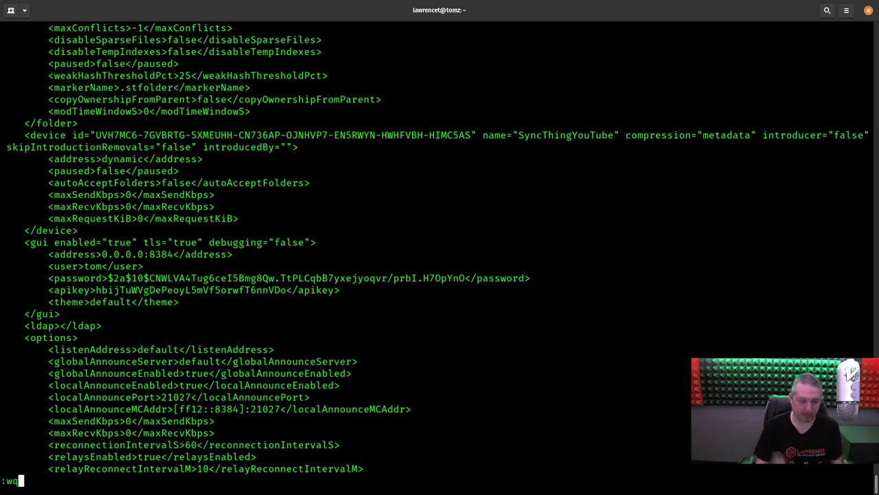
pyautogui.press('Return')
pyautogui.press('Return')
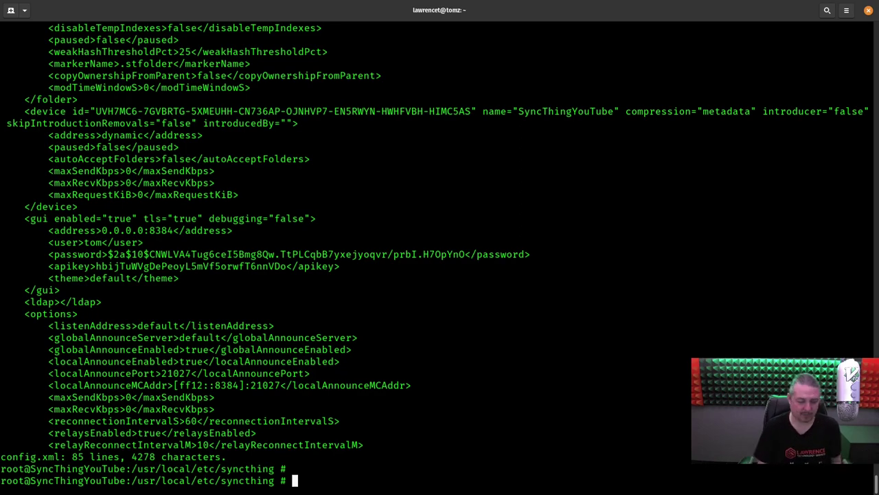
# - Log out of the jail's SSH session with exit
pyautogui.write('exit')
pyautogui.press('Return')
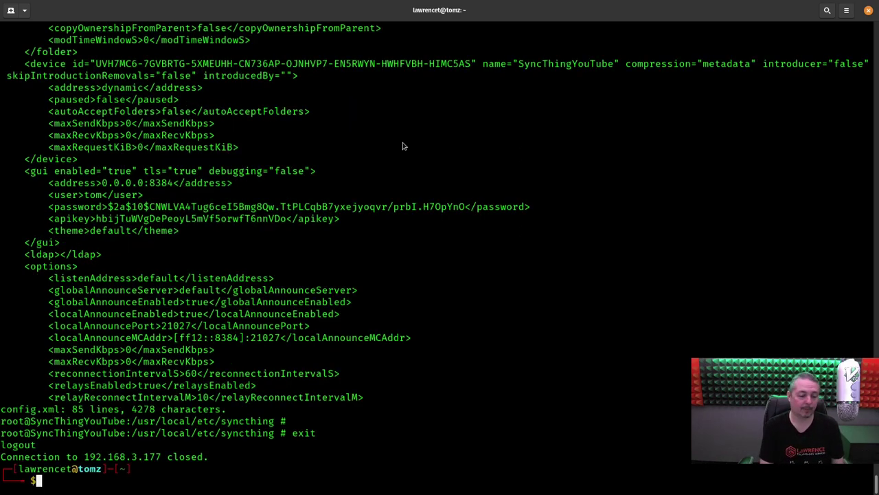
pyautogui.press('super')
# - Delete the Default Folder through its Edit dialog and confirm the removal
pyautogui.click(397, 383)
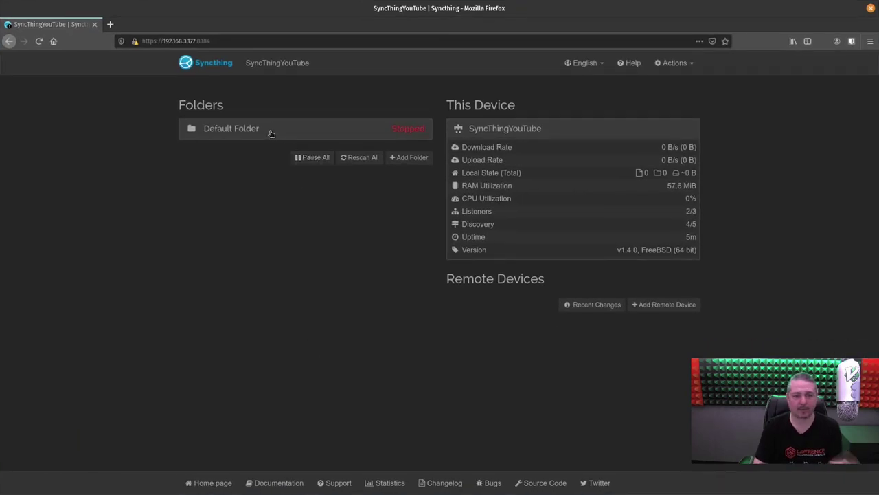
pyautogui.click(414, 131)
pyautogui.click(411, 256)
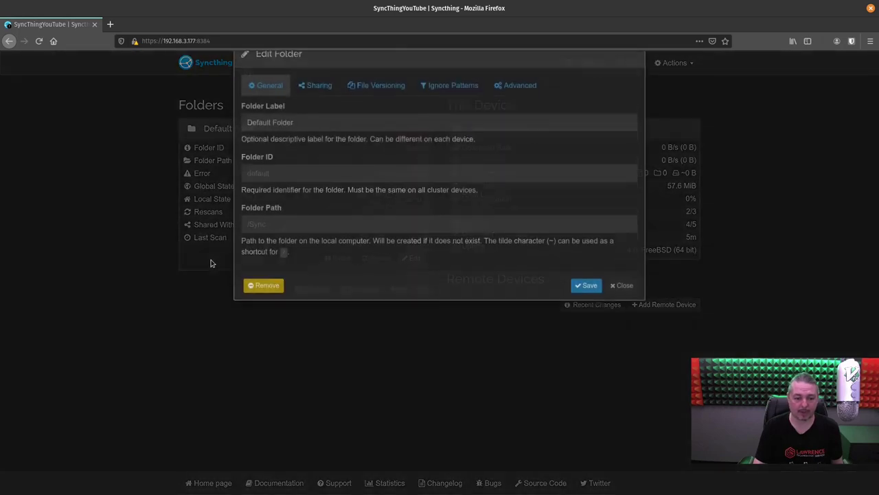
pyautogui.click(265, 310)
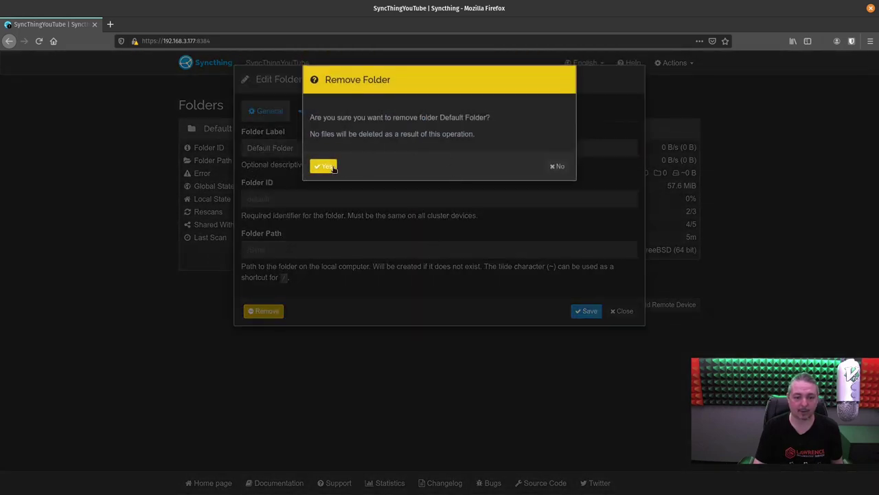
pyautogui.click(324, 167)
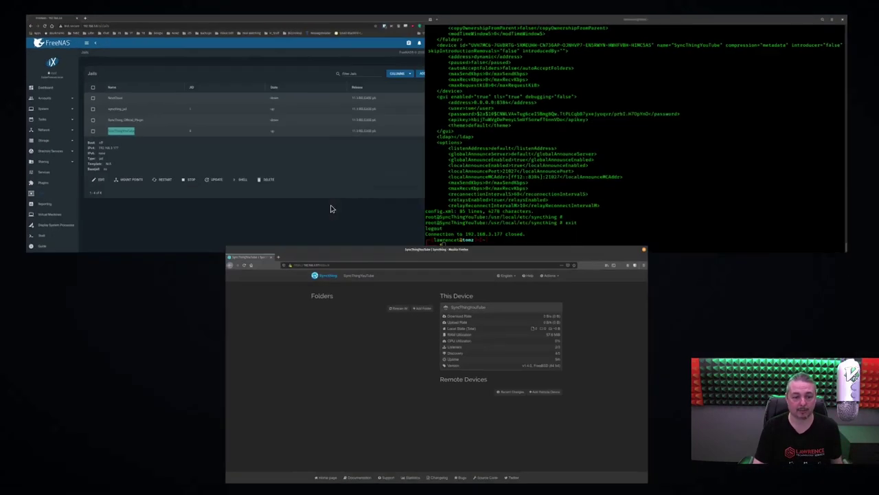
# - Stop the SyncThingYouTube jail on the Jails page
pyautogui.click(331, 200)
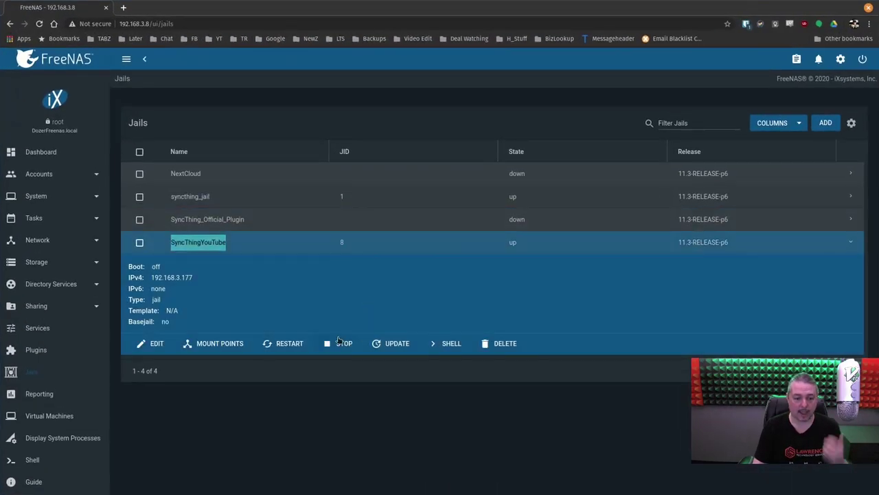
pyautogui.click(336, 345)
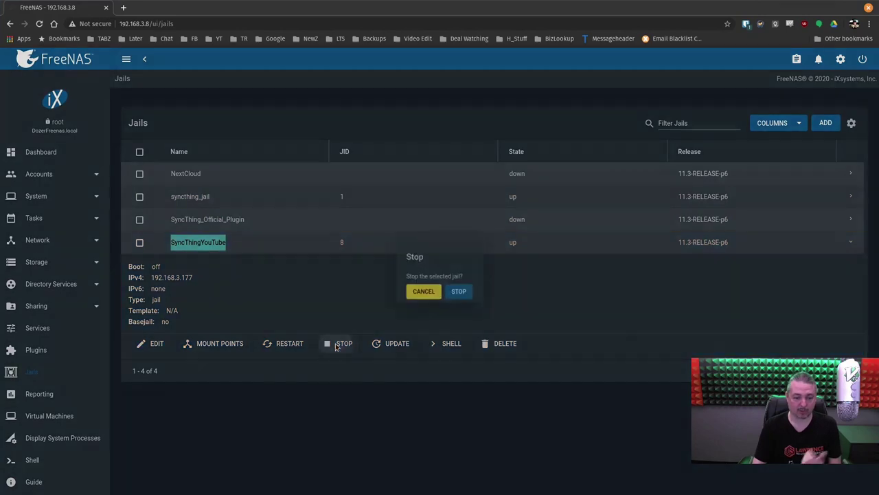
pyautogui.click(458, 295)
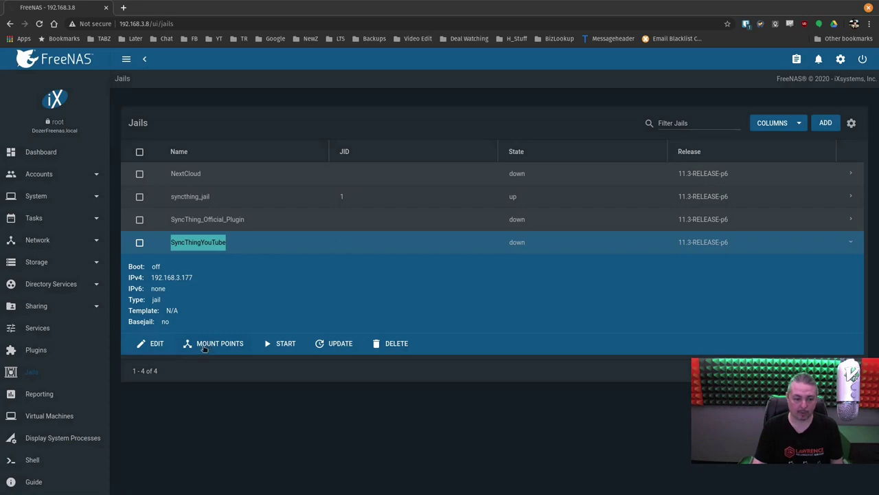
# - Show the Dozer pool's datasets in Storage > Pools, highlighting the SyncThingYouTube name
pyautogui.click(54, 262)
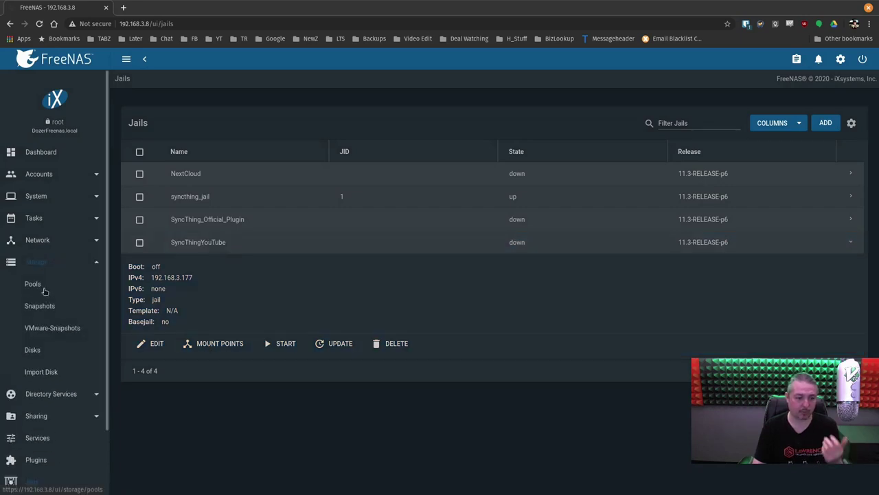
pyautogui.click(42, 287)
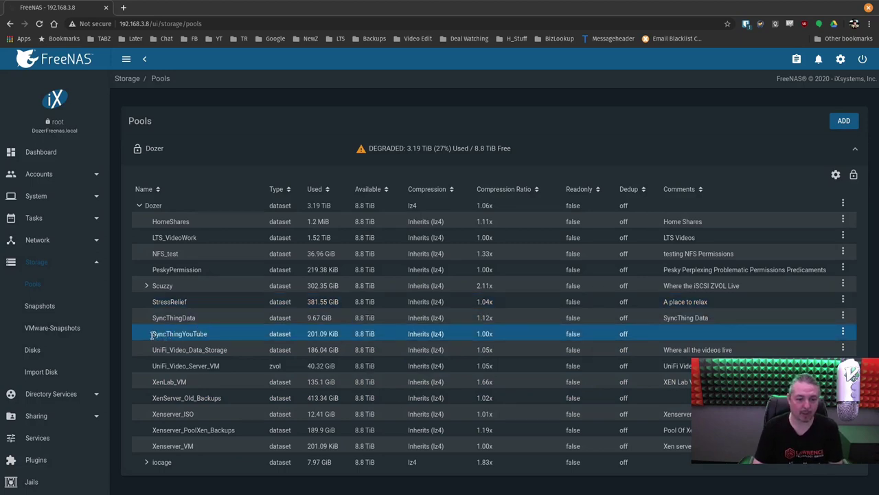
pyautogui.moveTo(151, 334); pyautogui.dragTo(213, 340)
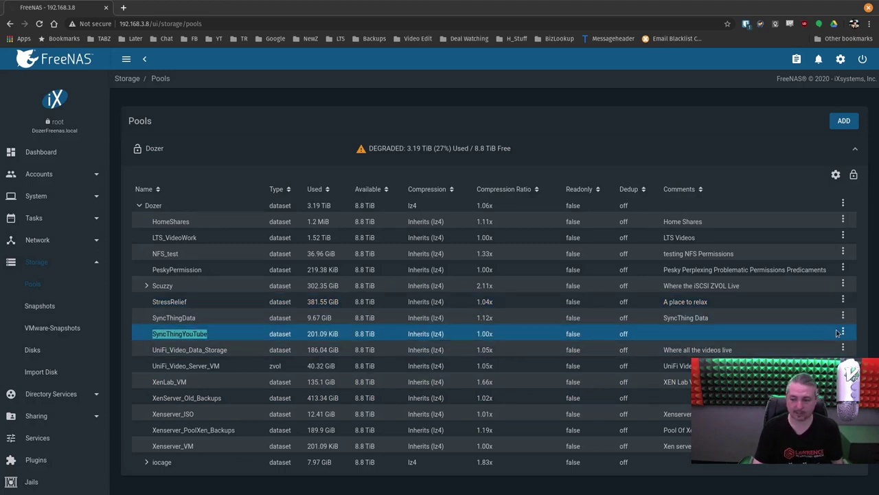
pyautogui.click(62, 175)
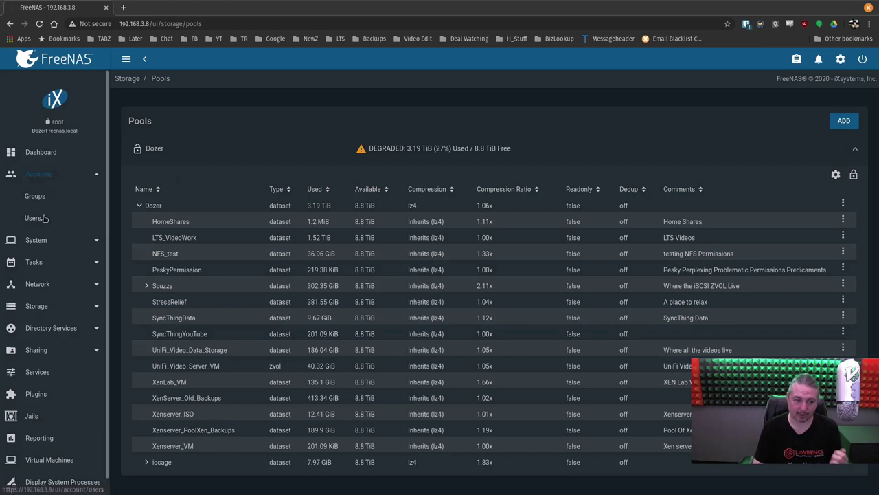
# - Check User ID 983 in the Add User form, then return to Storage > Pools
pyautogui.click(43, 218)
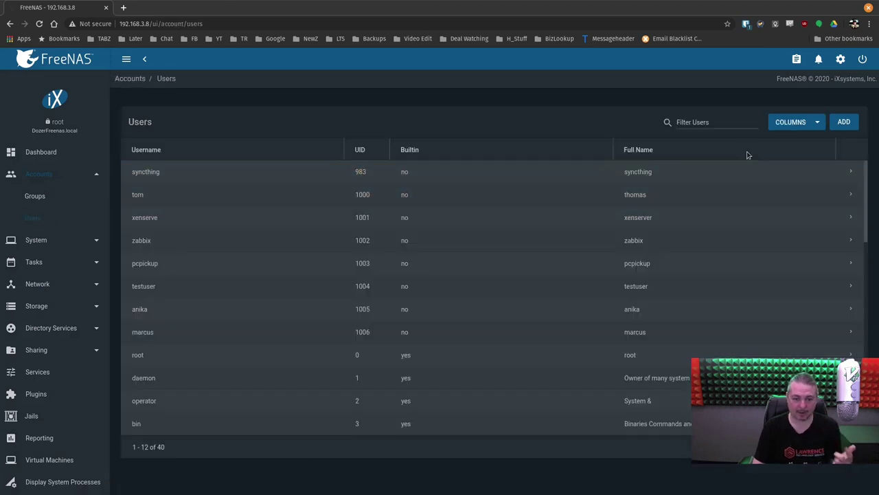
pyautogui.click(847, 123)
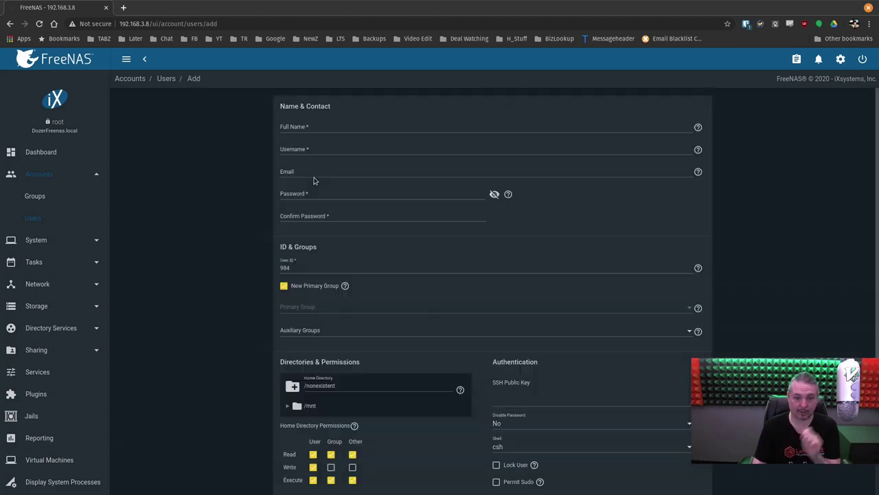
pyautogui.doubleClick(309, 269)
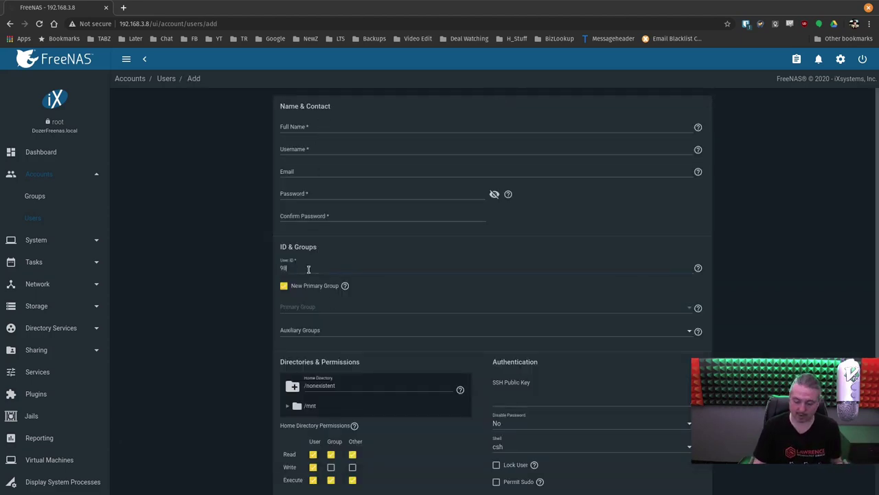
pyautogui.write('3')
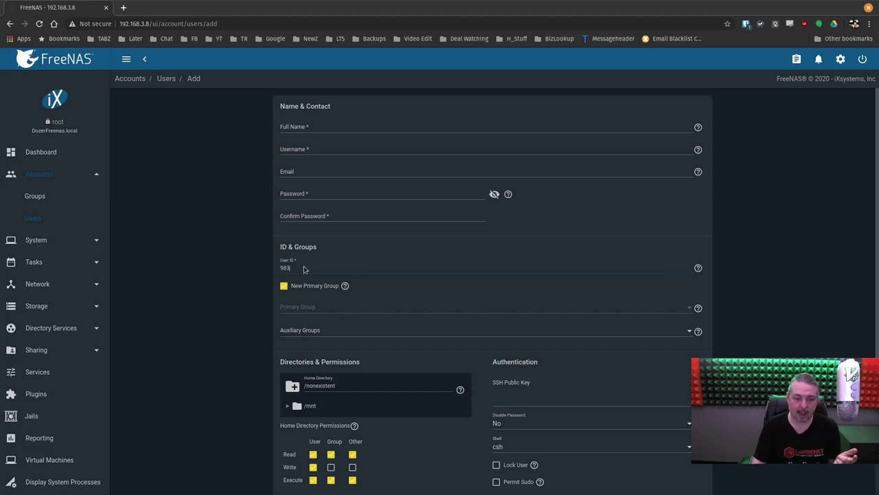
pyautogui.click(319, 134)
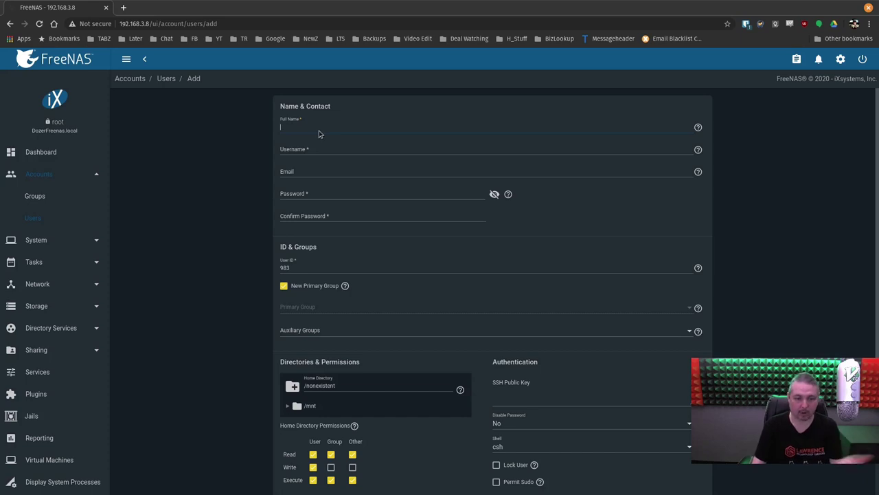
pyautogui.click(323, 270)
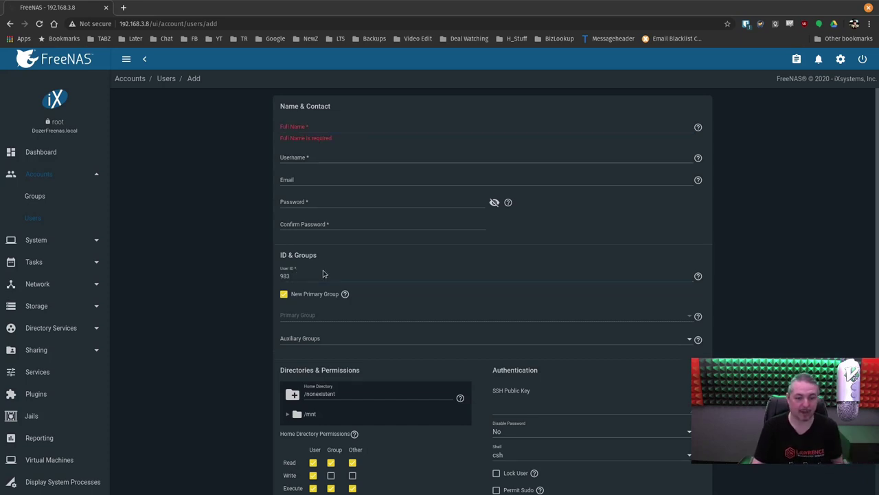
pyautogui.moveTo(323, 270); pyautogui.dragTo(249, 275)
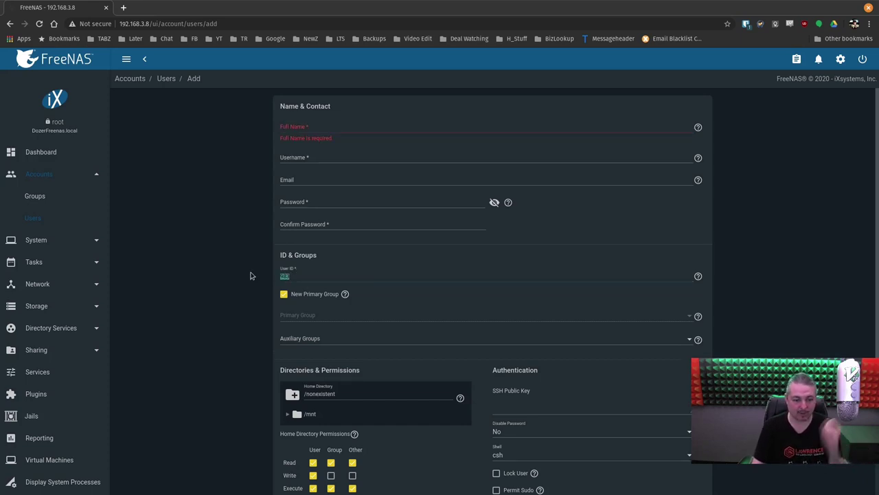
pyautogui.click(47, 307)
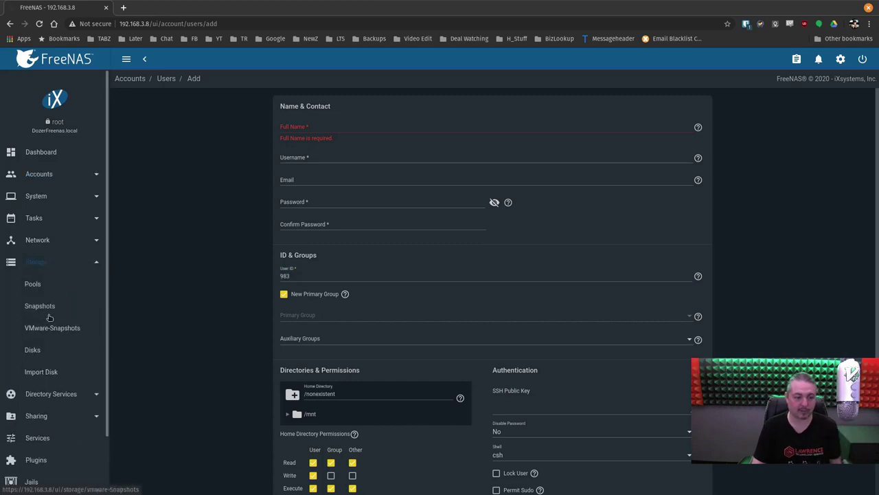
pyautogui.click(33, 285)
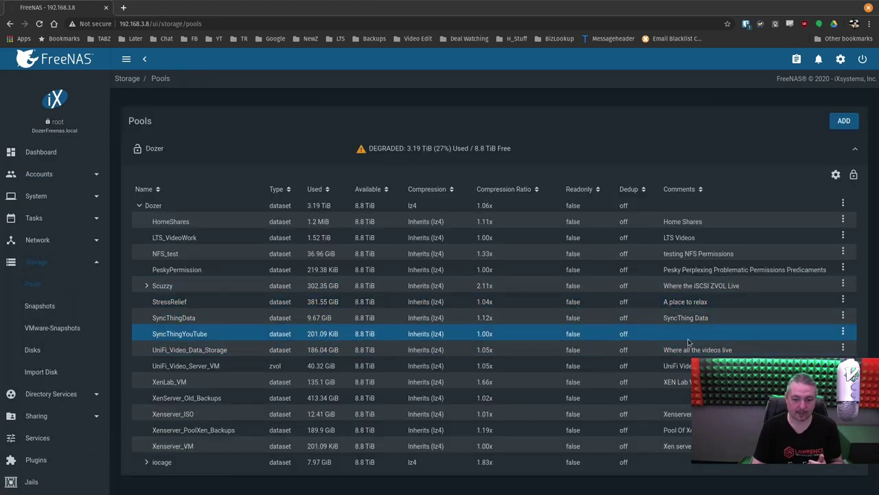
# - Set the SyncThingYouTube dataset's owner user and group to syncthing in Edit Permissions
pyautogui.click(842, 333)
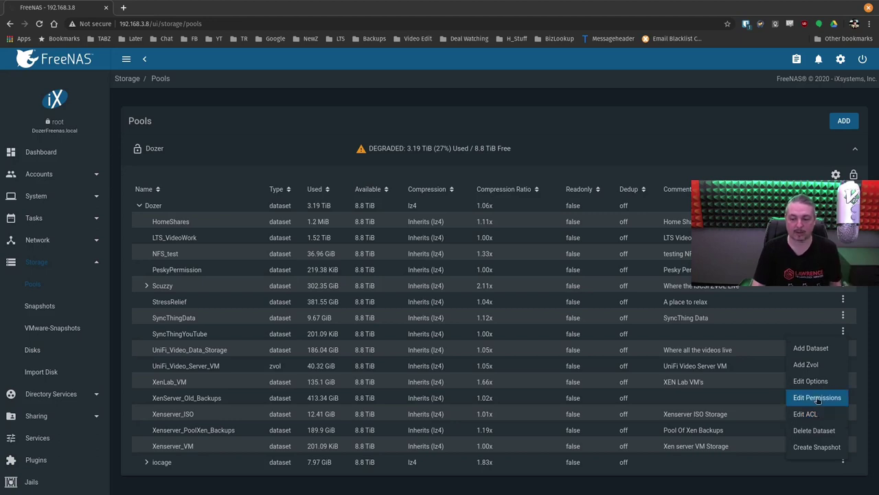
pyautogui.click(817, 398)
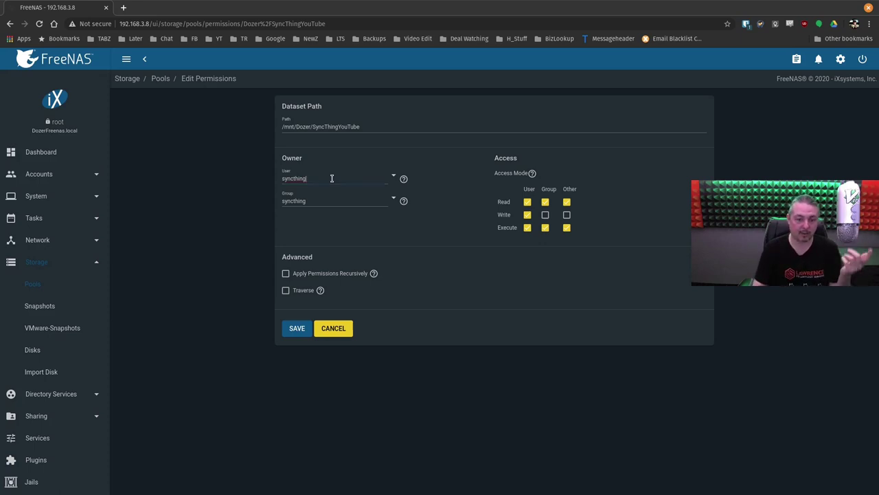
pyautogui.click(336, 204)
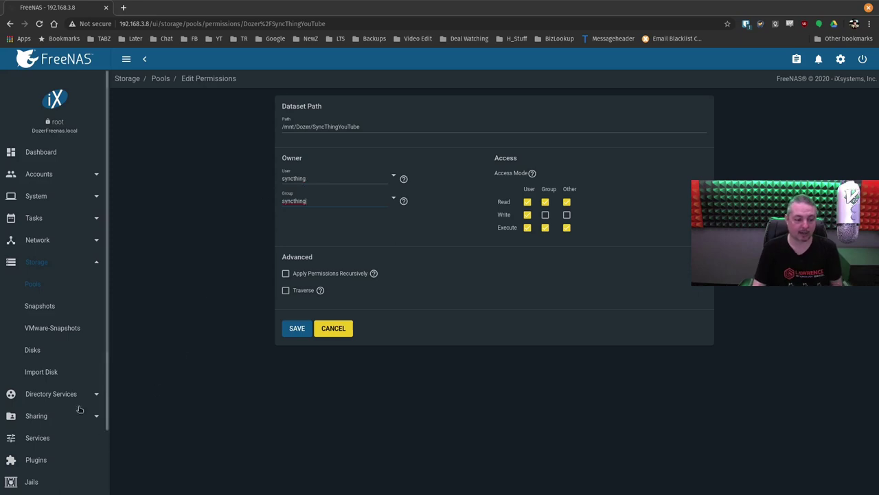
pyautogui.scroll(-3, 68, 336)
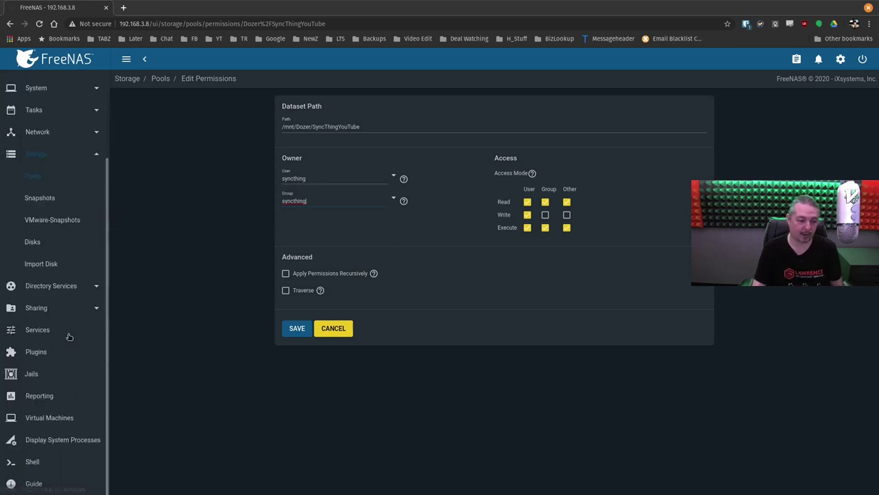
pyautogui.click(36, 373)
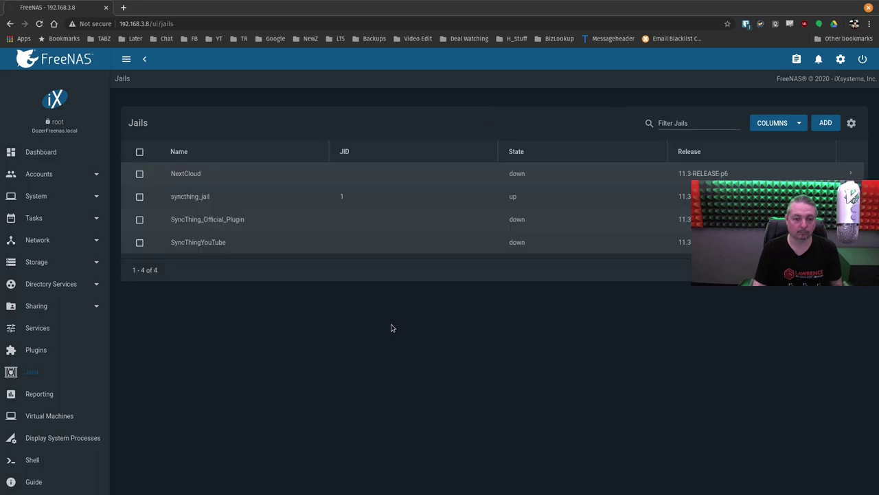
# - Open Add Mount Point from the SyncThingYouTube jail's Mount Points page
pyautogui.click(369, 242)
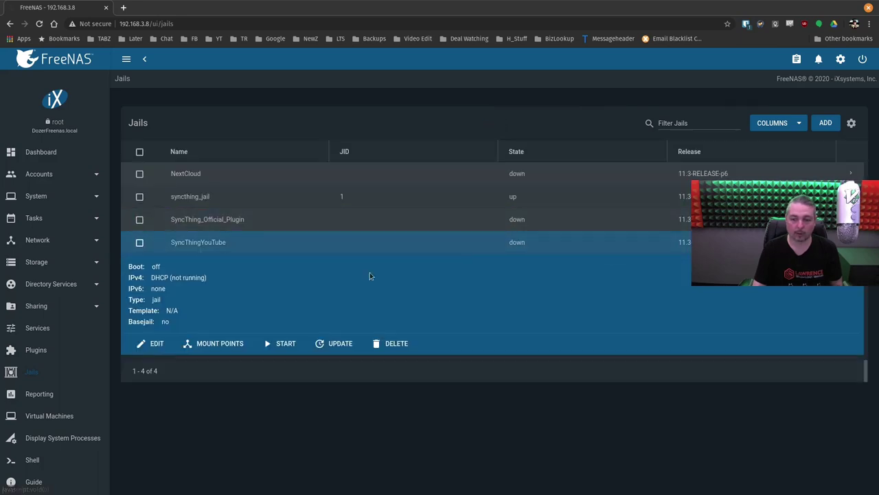
pyautogui.click(221, 343)
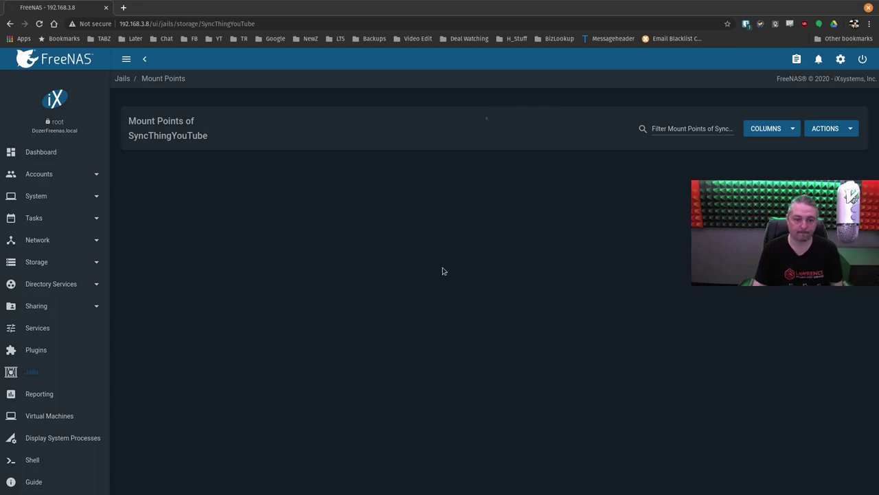
pyautogui.click(824, 131)
pyautogui.click(814, 148)
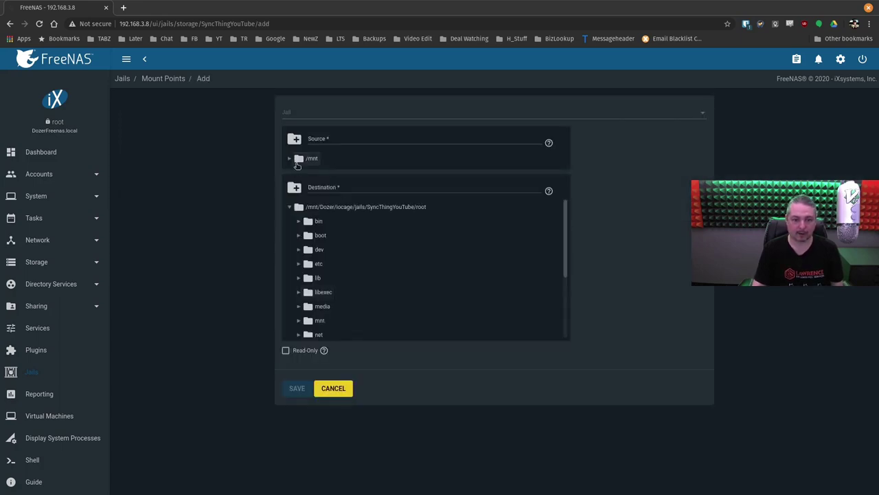
# - Mount /mnt/Dozer/SyncThingYouTube at the jail's root/mnt/SyncTube and save it
pyautogui.click(290, 159)
pyautogui.click(297, 172)
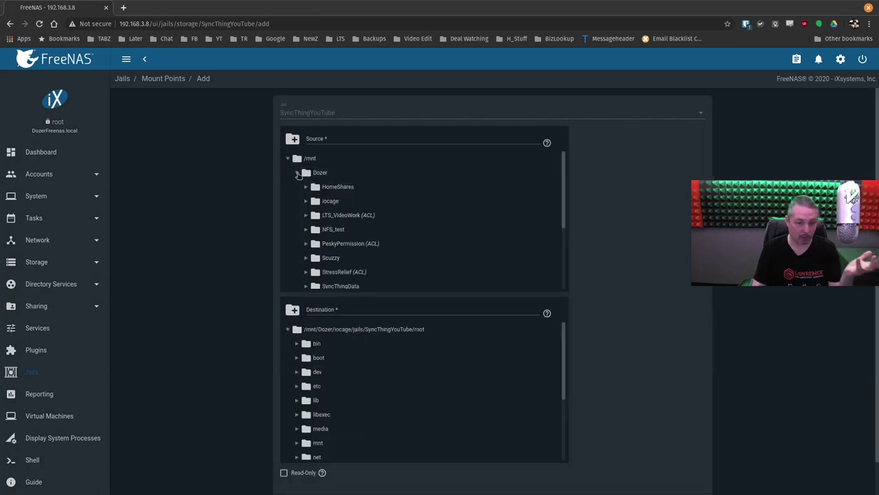
pyautogui.scroll(-1, 373, 206)
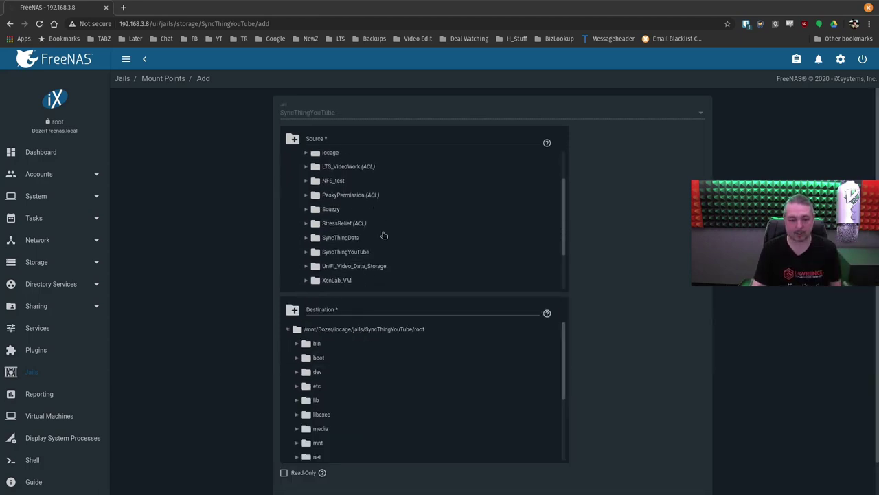
pyautogui.click(345, 252)
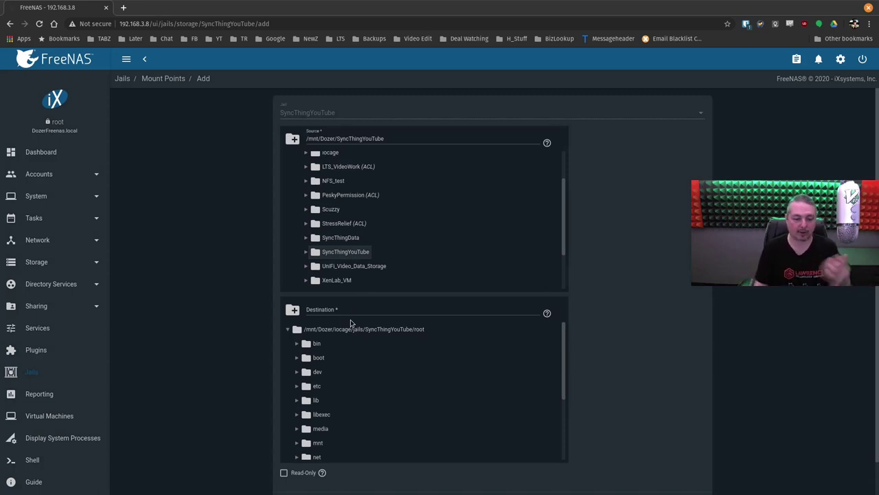
pyautogui.scroll(-1, 364, 309)
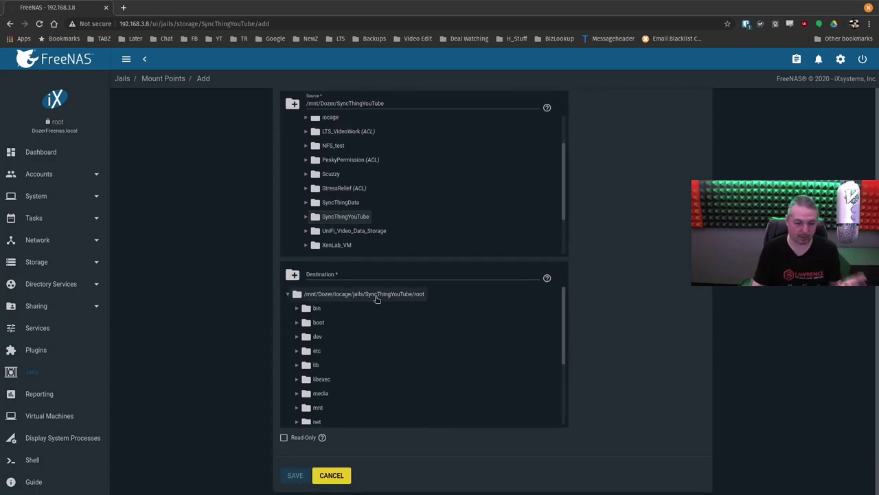
pyautogui.scroll(-2, 376, 301)
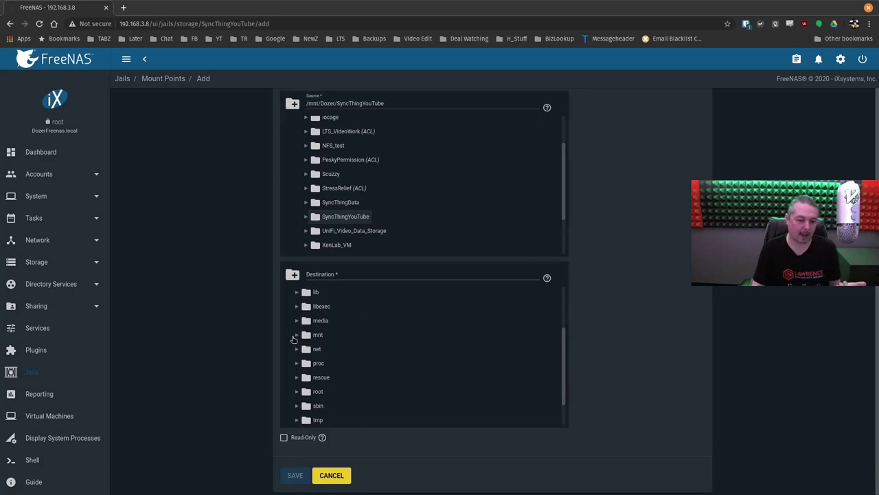
pyautogui.click(294, 337)
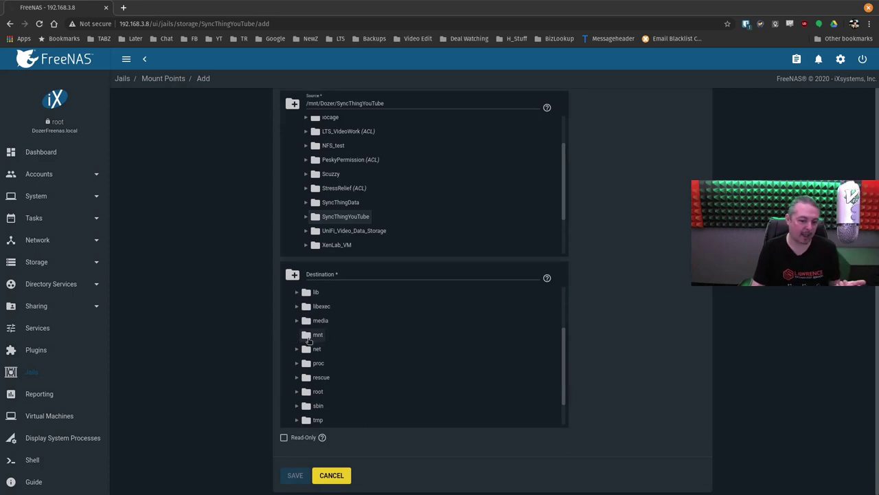
pyautogui.click(455, 279)
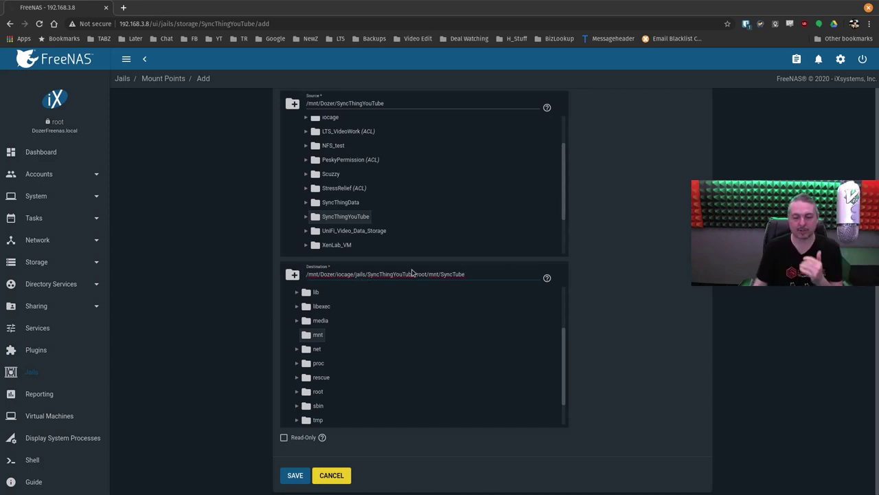
pyautogui.moveTo(415, 273)
pyautogui.mouseDown()
pyautogui.moveTo(497, 274)
pyautogui.moveTo(309, 274)
pyautogui.moveTo(433, 273)
pyautogui.mouseUp()
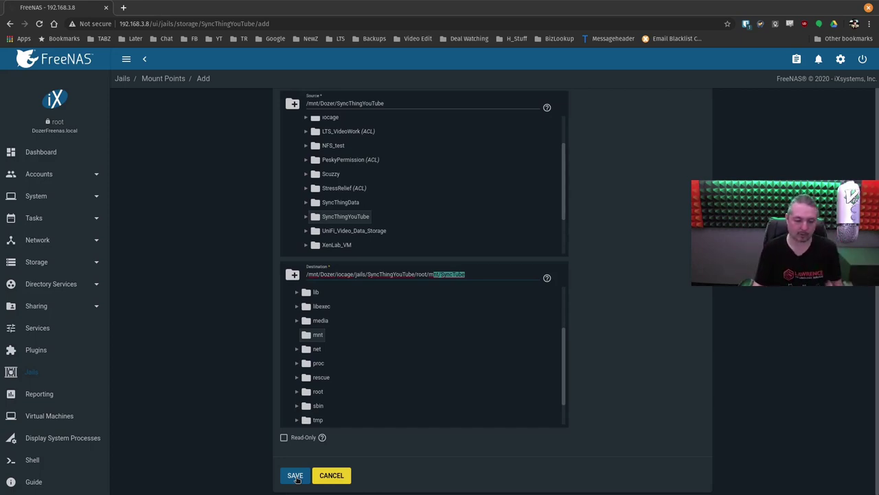
pyautogui.click(296, 476)
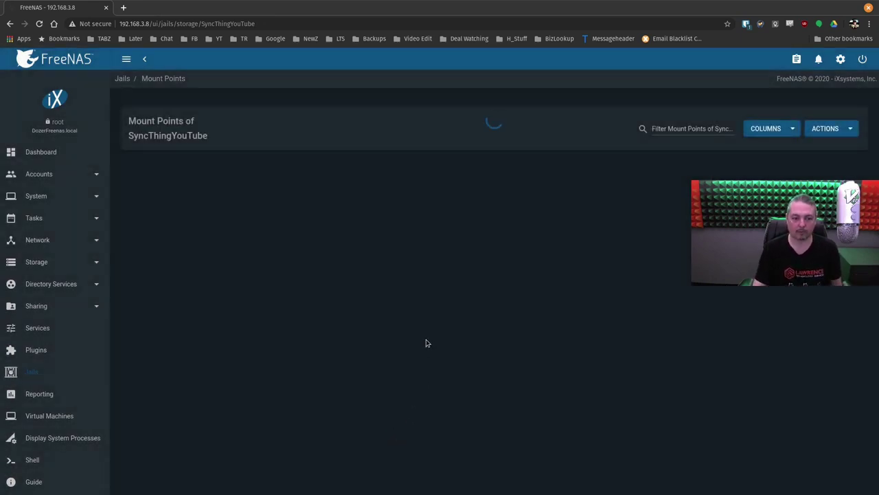
# - Start the SyncThingYouTube jail from the Jails list
pyautogui.click(39, 378)
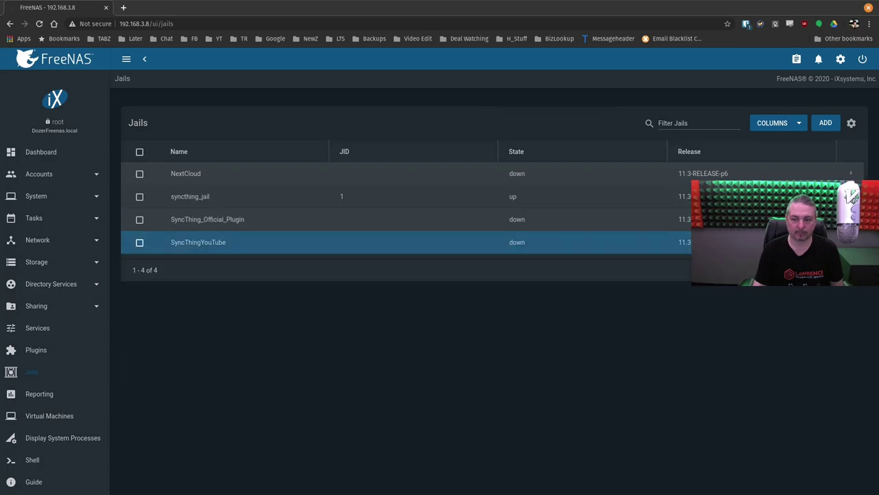
pyautogui.click(296, 242)
pyautogui.click(285, 343)
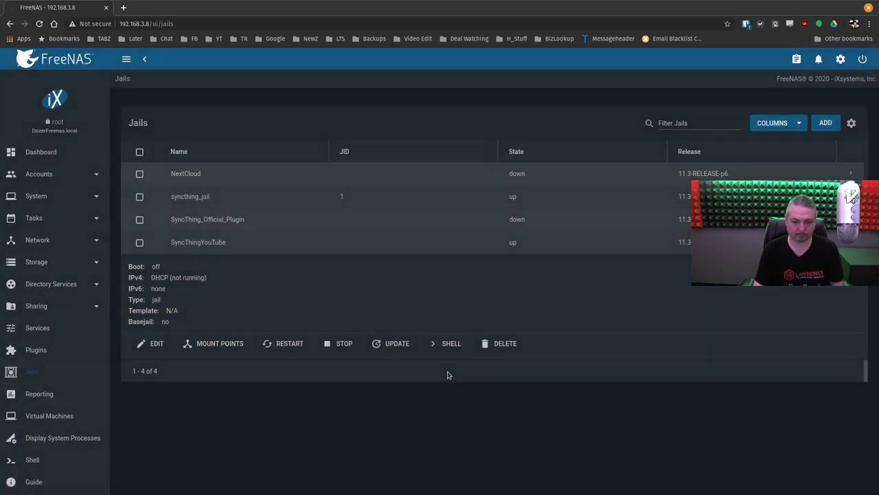
# - SSH into the jail at 192.168.3.177 and list /mnt with ownership details
pyautogui.press('super')
pyautogui.click(563, 130)
pyautogui.press('Up')
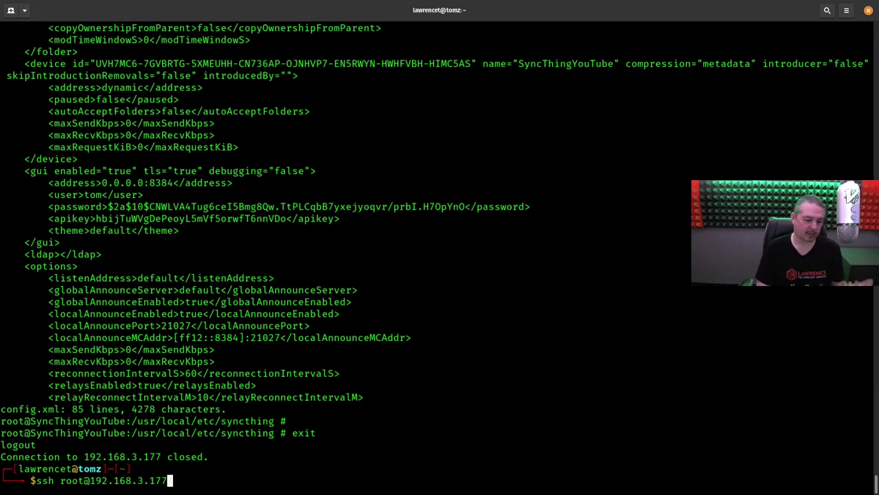
pyautogui.press('Return')
pyautogui.press('Return')
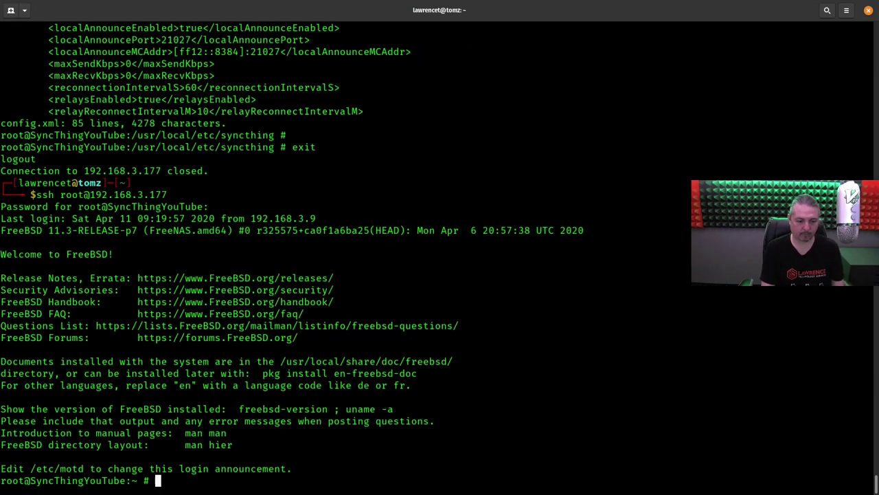
pyautogui.write('cd /m')
pyautogui.press('Tab')
pyautogui.press('Return')
pyautogui.write('ls')
pyautogui.press('Return')
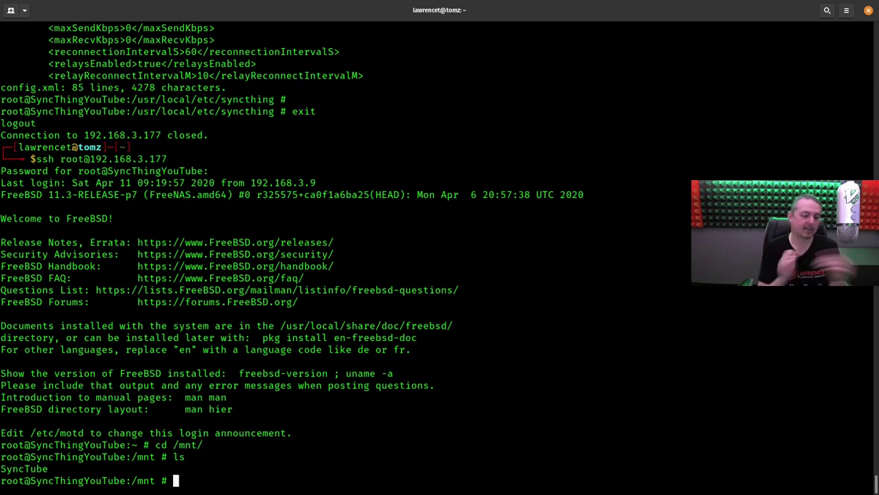
pyautogui.write('ls -la')
pyautogui.press('Return')
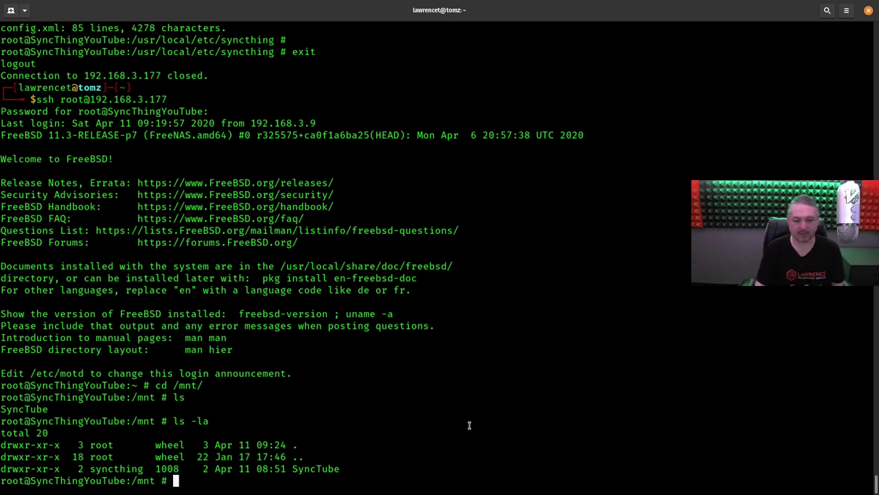
# - Create and delete a test file in /mnt/SyncTube to confirm it is writable
pyautogui.write('cd Syn')
pyautogui.press('Tab')
pyautogui.press('Return')
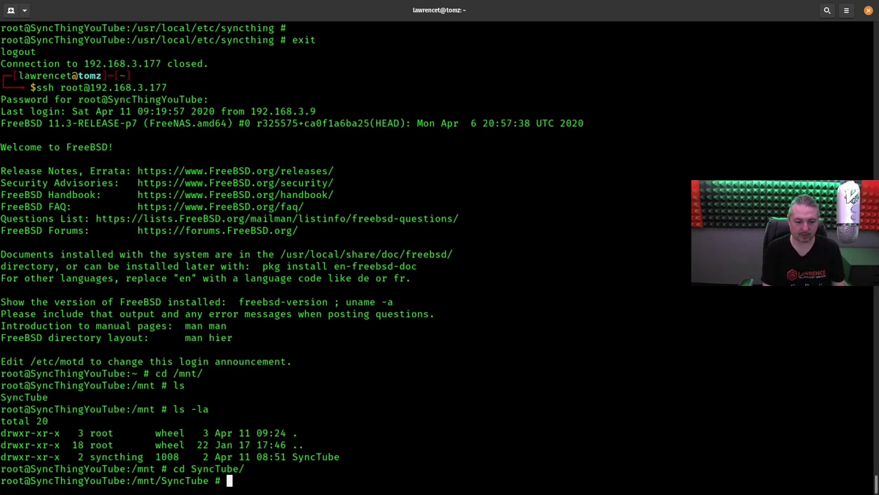
pyautogui.write('ls')
pyautogui.press('Return')
pyautogui.write('touch t')
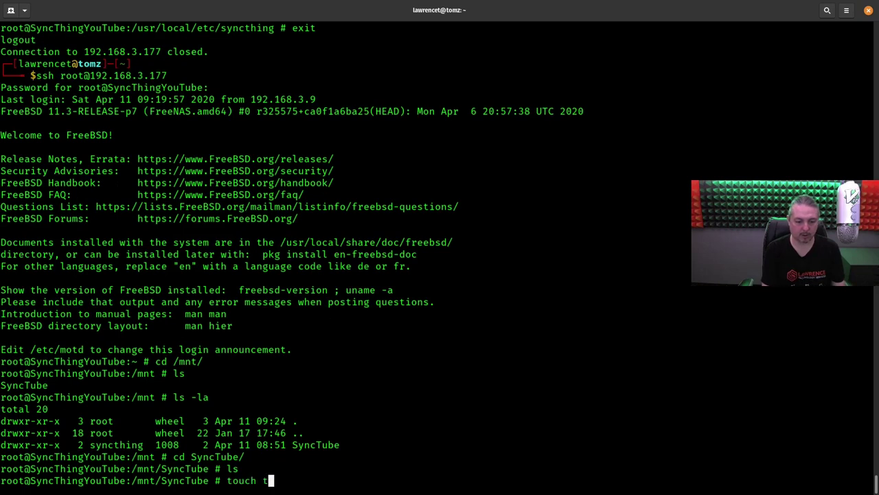
pyautogui.write('est')
pyautogui.press('Return')
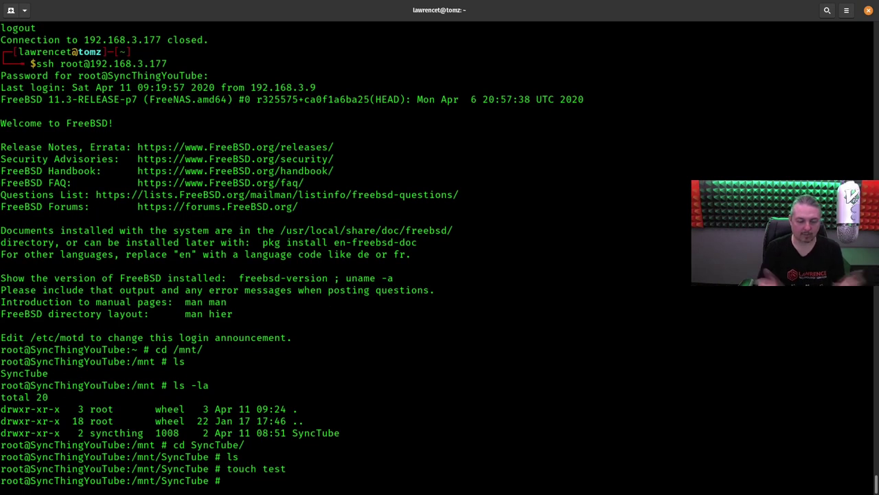
pyautogui.write('rm test')
pyautogui.press('Return')
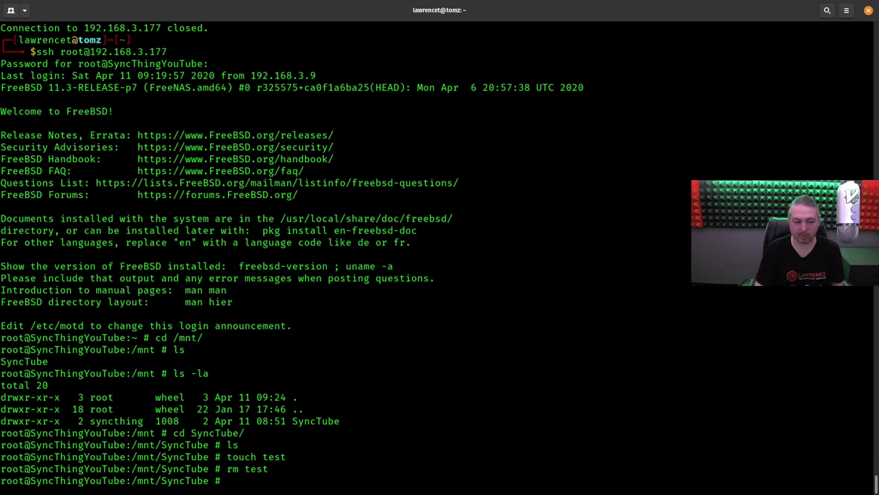
pyautogui.press('super')
# - Sign in to the Syncthing web interface with the account's username and password
pyautogui.click(351, 375)
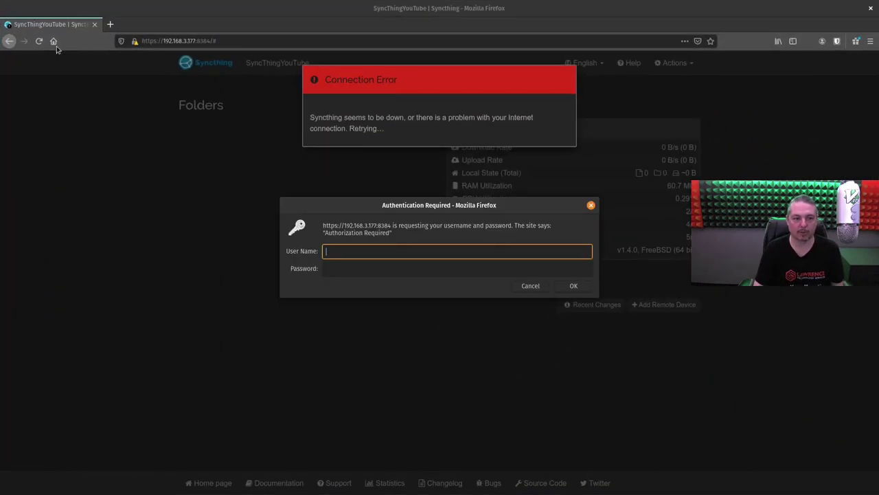
pyautogui.write('tom')
pyautogui.press('Tab')
pyautogui.write('t')
pyautogui.press('Return')
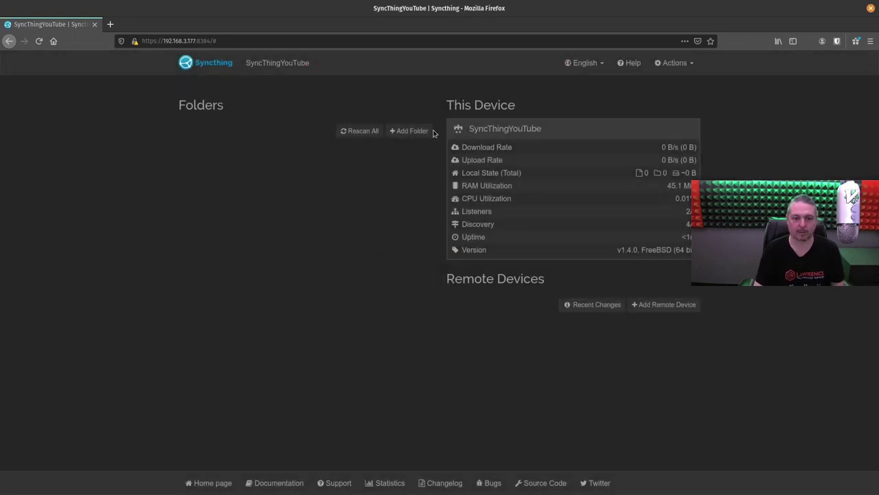
# - Add a new folder with path /mnt/SyncTube/ and label SyncTube
pyautogui.click(410, 130)
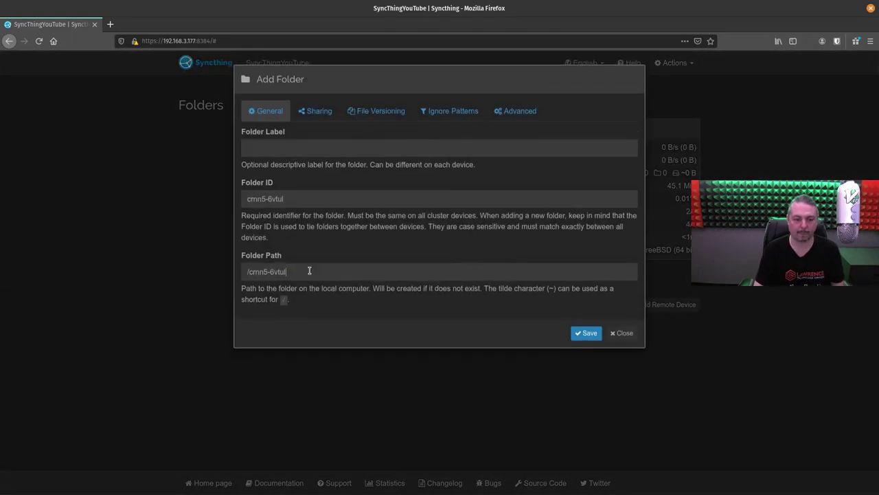
pyautogui.hotkey('ctrl', 'a')
pyautogui.write('/mn')
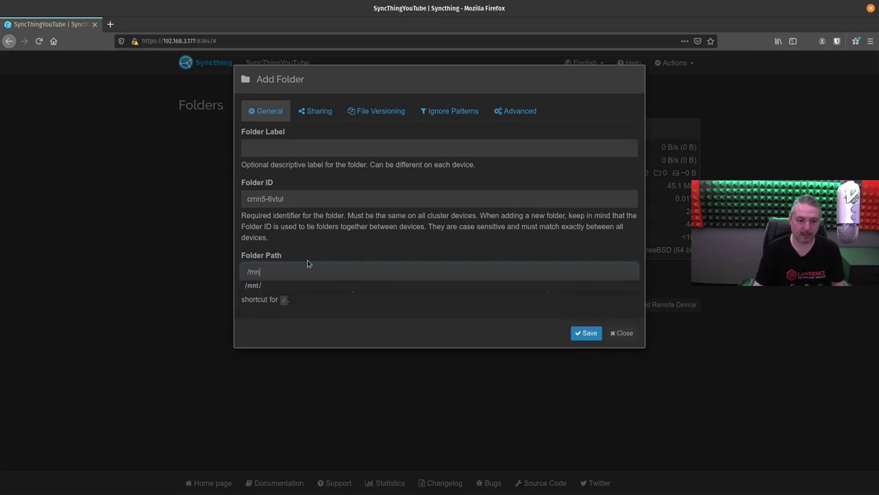
pyautogui.click(282, 285)
pyautogui.click(282, 285)
pyautogui.click(311, 151)
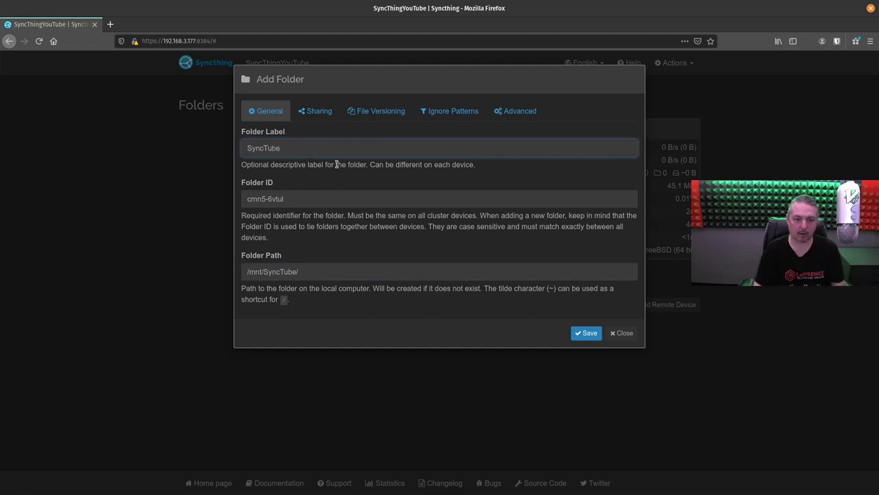
pyautogui.hotkey('ctrl', 'a')
pyautogui.click(306, 197)
pyautogui.hotkey('ctrl', 'a')
pyautogui.click(306, 193)
# - Choose Simple File Versioning keeping 5 versions and save the folder
pyautogui.click(384, 112)
pyautogui.click(316, 148)
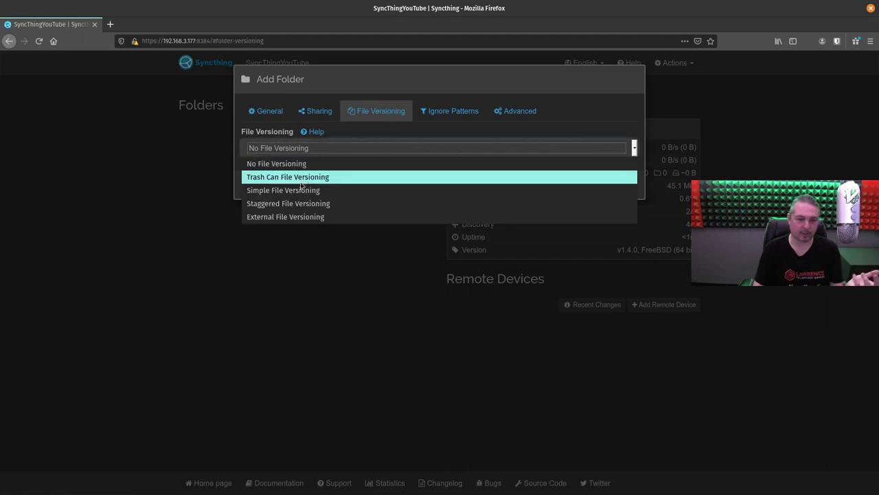
pyautogui.click(300, 187)
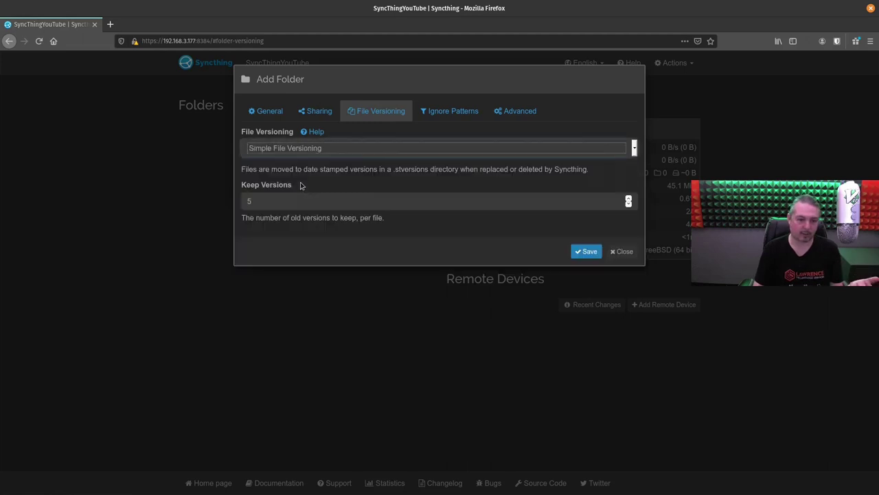
pyautogui.click(586, 250)
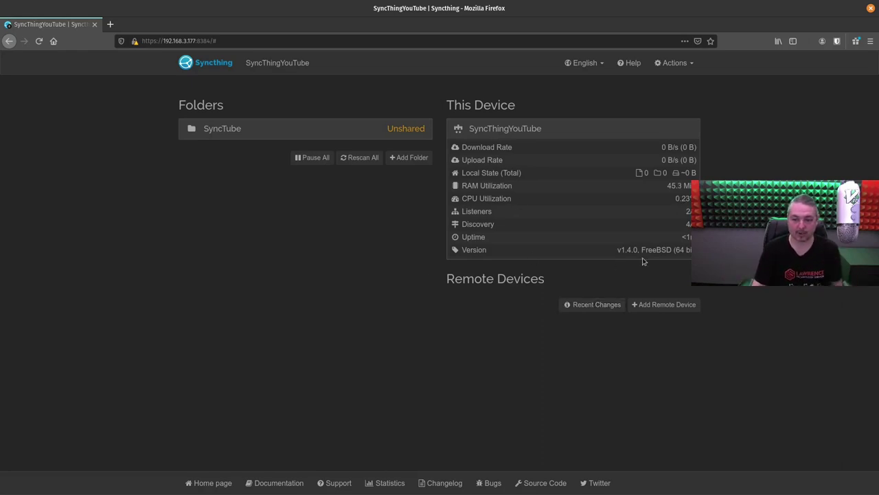
# - Expand the SyncTube folder to show its path /mnt/SyncTube/ and Simple File Versioning
pyautogui.moveTo(611, 254); pyautogui.dragTo(676, 255)
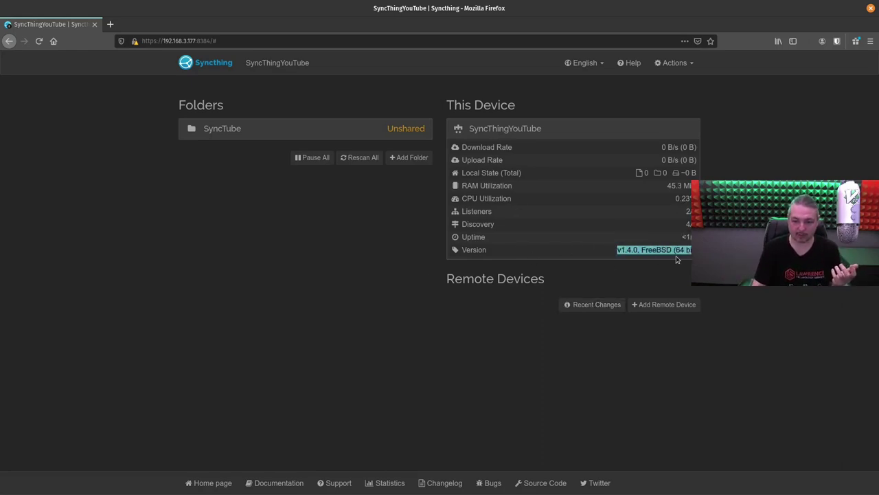
pyautogui.click(336, 218)
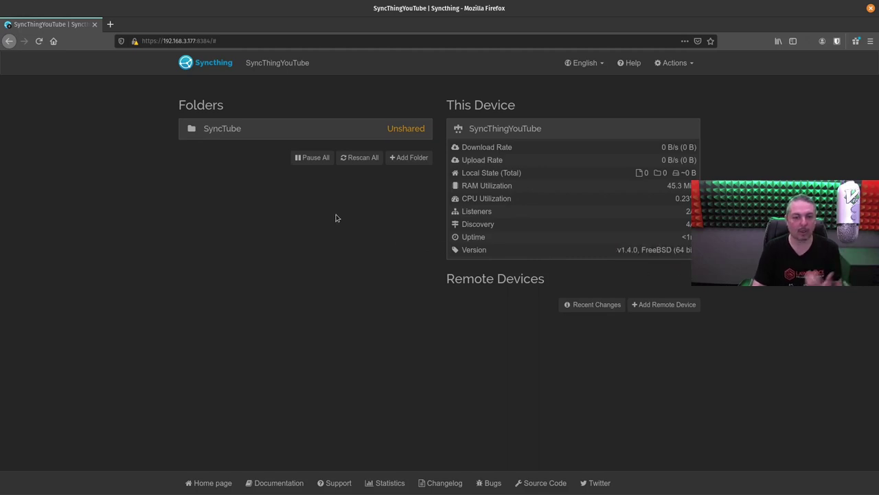
pyautogui.click(298, 128)
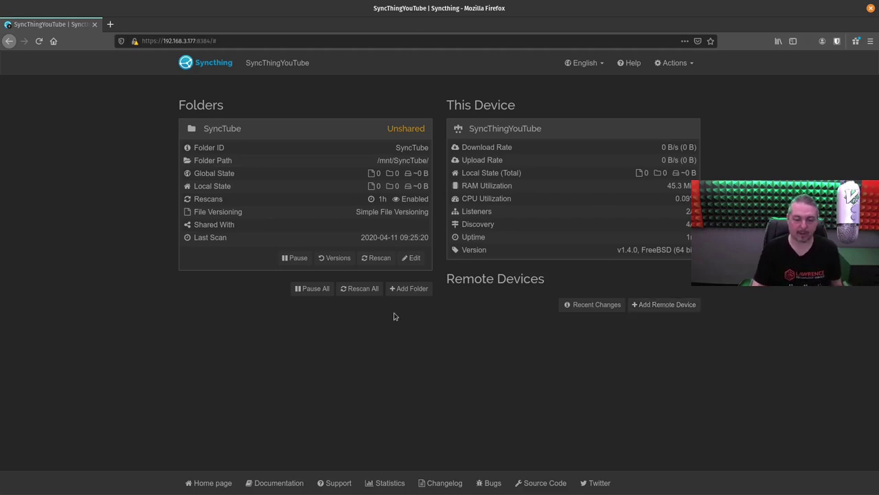
# - Bring the jail's terminal forward and type ls -la
pyautogui.press('super')
pyautogui.click(553, 163)
pyautogui.write('ls')
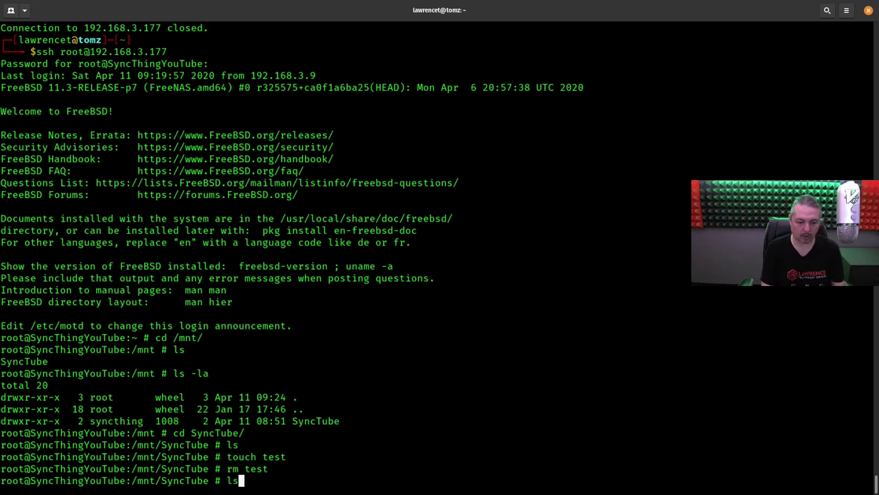
pyautogui.write(' -la')
# - Run ls -la to reveal the .stfolder marker, then return to the Syncthing browser window
pyautogui.press('Return')
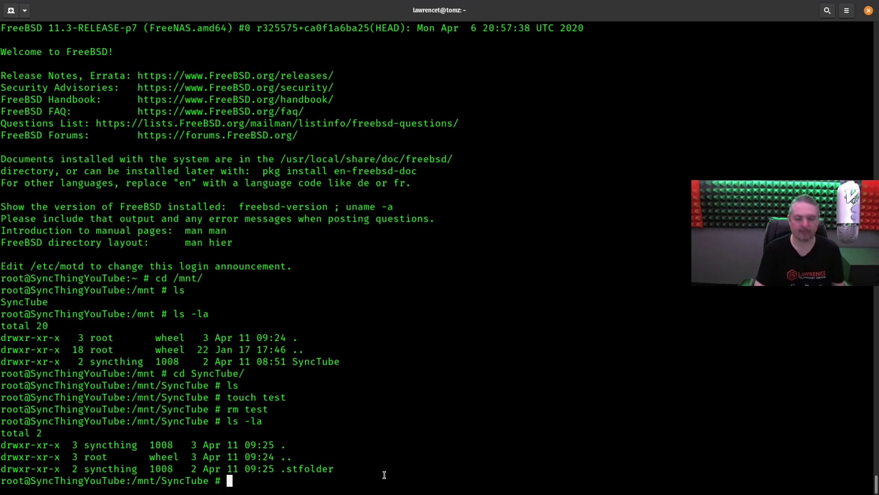
pyautogui.press('super')
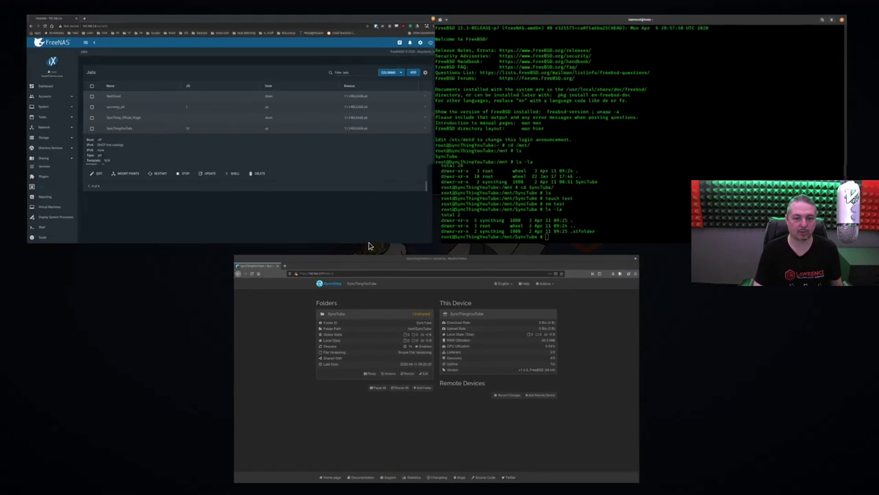
pyautogui.click(288, 313)
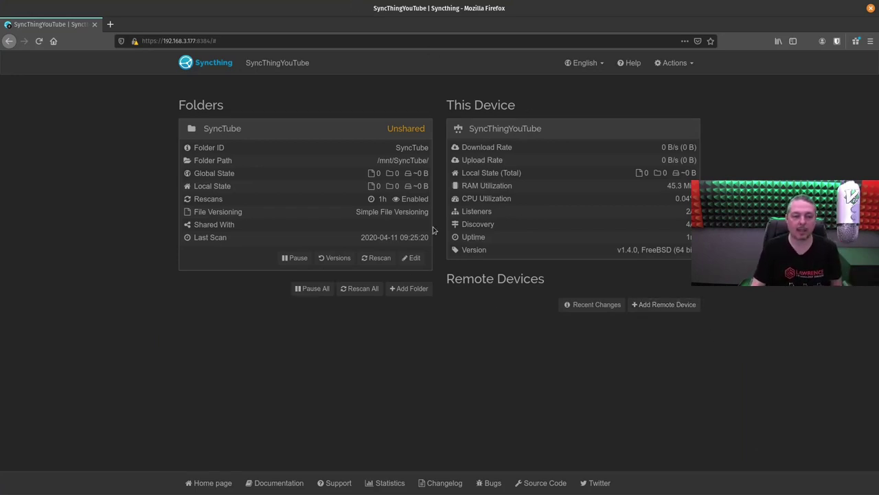
# - Select the jail's IP 192.168.3.177 in the Syncthing page address
pyautogui.click(289, 42)
pyautogui.press('Right')
pyautogui.press('Left')
pyautogui.press('Left')
pyautogui.press('Left')
pyautogui.press('Left')
pyautogui.press('Left')
pyautogui.press('Left')
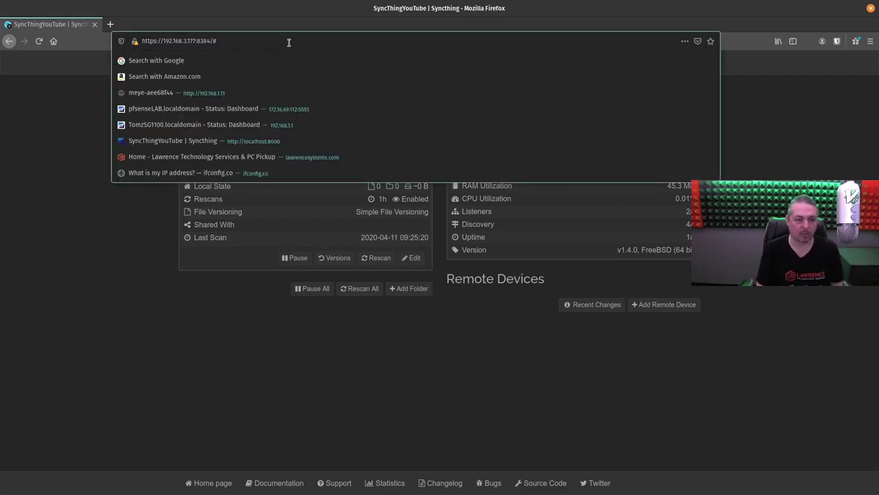
pyautogui.hotkey('shift', 'Left')
pyautogui.hotkey('shift', 'Left')
pyautogui.hotkey('shift', 'Left')
pyautogui.hotkey('shift', 'Left')
pyautogui.hotkey('shift', 'Left')
pyautogui.press('Left')
pyautogui.hotkey('shift', 'Left')
pyautogui.hotkey('shift', 'Left')
pyautogui.hotkey('shift', 'Left')
pyautogui.hotkey('shift', 'Left')
pyautogui.hotkey('shift', 'Left')
pyautogui.hotkey('shift', 'Left')
pyautogui.hotkey('shift', 'Left')
pyautogui.hotkey('shift', 'Left')
pyautogui.hotkey('shift', 'Left')
pyautogui.hotkey('shift', 'Left')
pyautogui.hotkey('shift', 'Left')
pyautogui.hotkey('shift', 'Left')
pyautogui.hotkey('shift', 'Left')
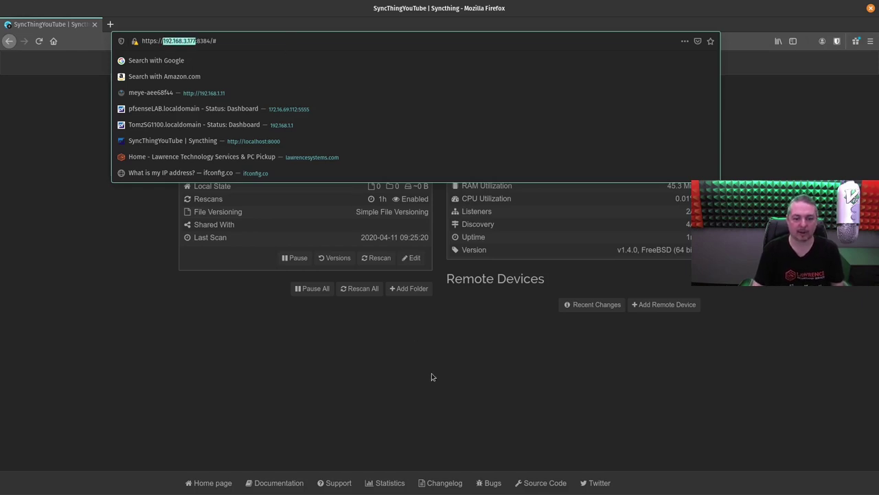
pyautogui.click(431, 378)
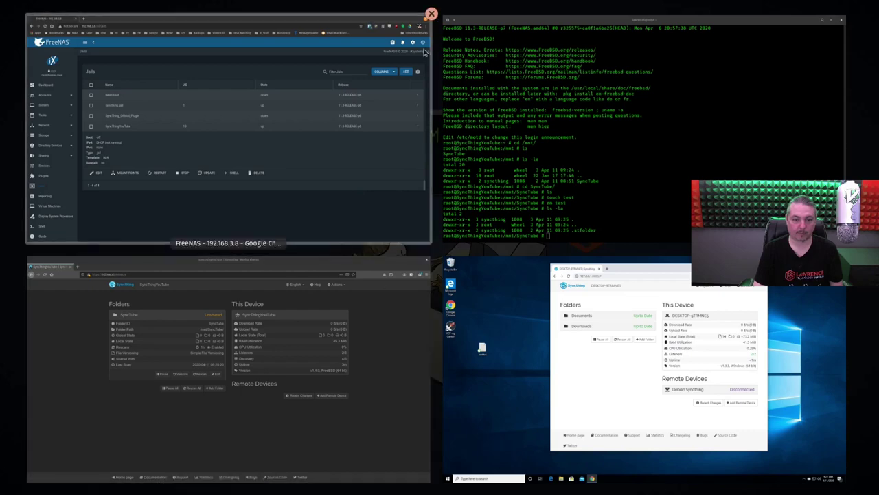
# - Close the FreeNAS window, then display the jail's device ID and copy it
pyautogui.click(291, 322)
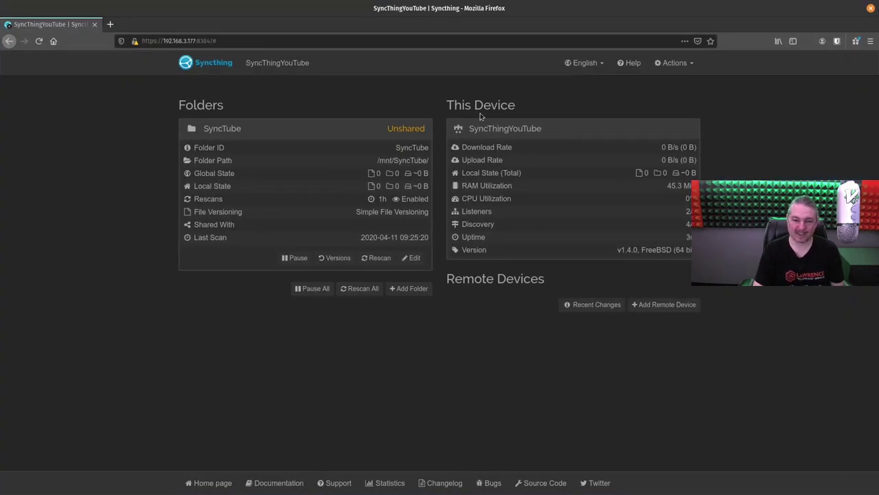
pyautogui.click(670, 64)
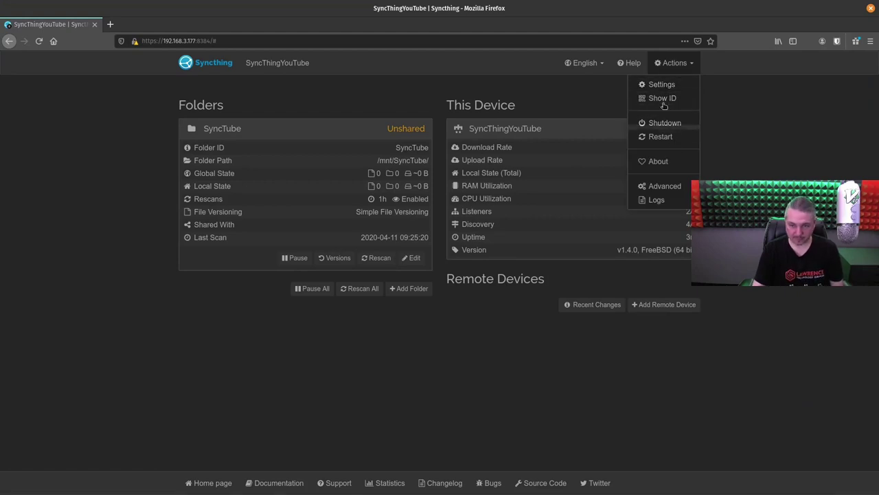
pyautogui.click(662, 98)
pyautogui.tripleClick(386, 126)
pyautogui.rightClick(391, 124)
pyautogui.click(406, 130)
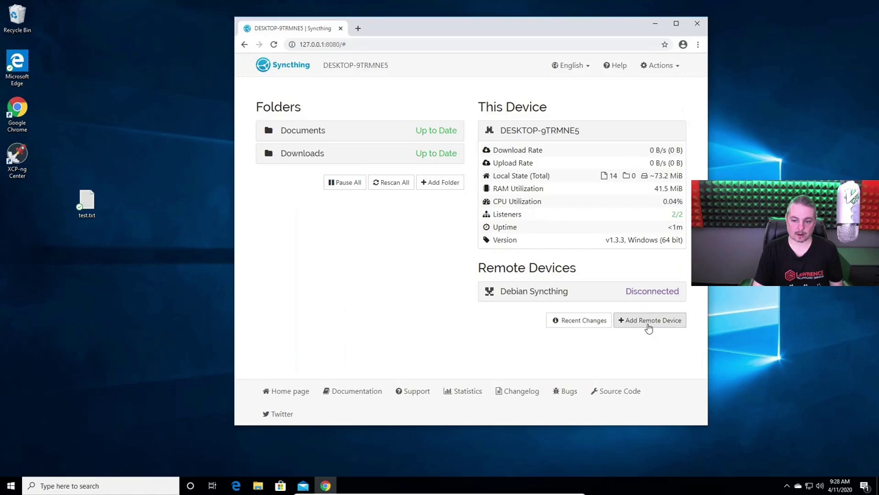
# - Start a new remote device with the jail's pasted ID, named FreeNAS YouTube Demo
pyautogui.click(644, 320)
pyautogui.click(338, 151)
pyautogui.hotkey('ctrl', 'v')
pyautogui.click(326, 213)
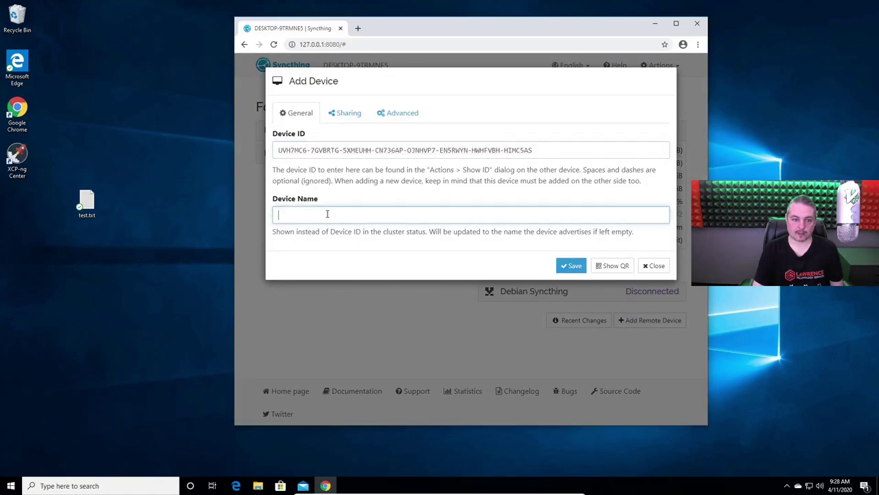
pyautogui.write('FreeNAS YouTube Demo')
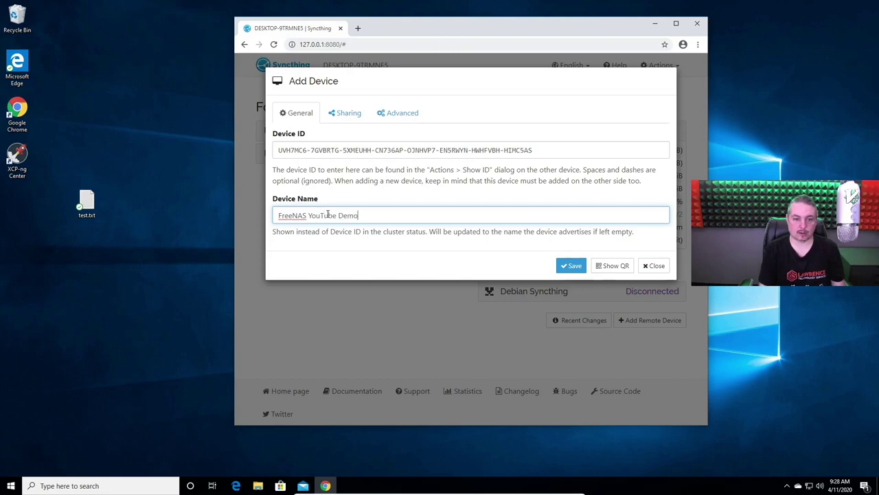
# - Set the device address to tcp://192.168.3.177:22000 in the advanced settings
pyautogui.click(349, 112)
pyautogui.click(395, 115)
pyautogui.click(353, 152)
pyautogui.doubleClick(353, 151)
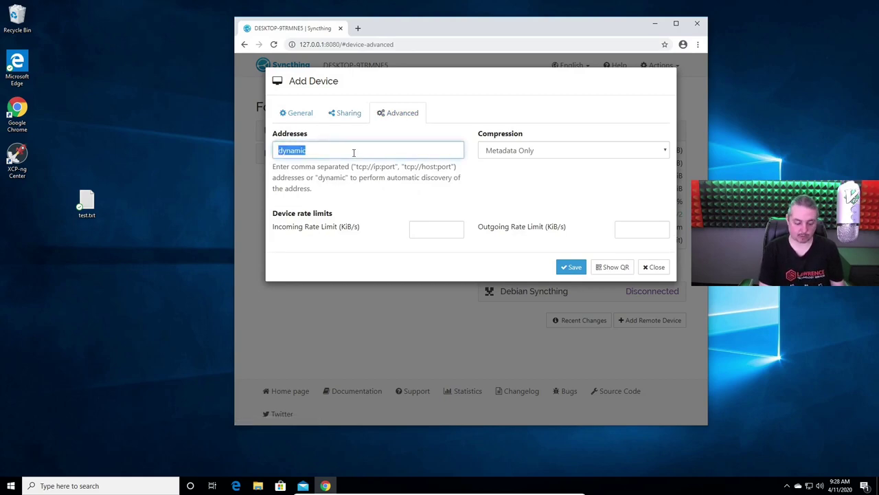
pyautogui.write('tcp://192.168.3.177:22000')
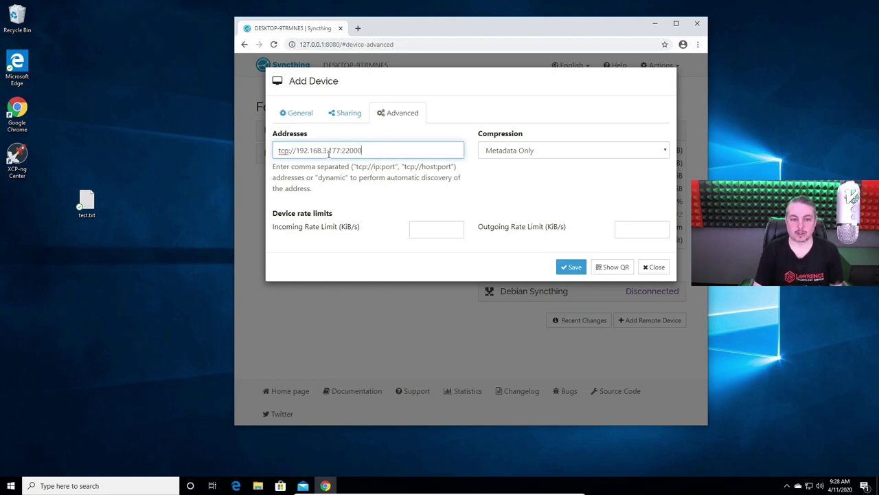
# - Share the Documents and Downloads folders with the device and save it
pyautogui.click(358, 118)
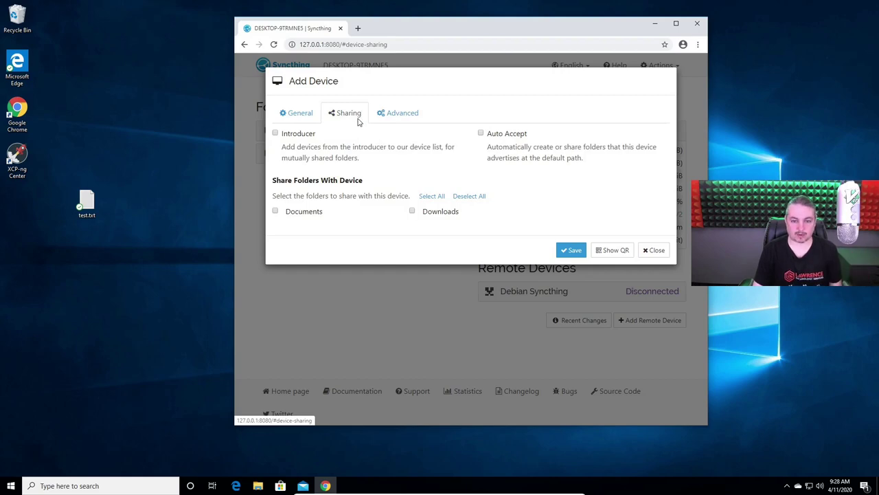
pyautogui.click(318, 212)
pyautogui.click(443, 218)
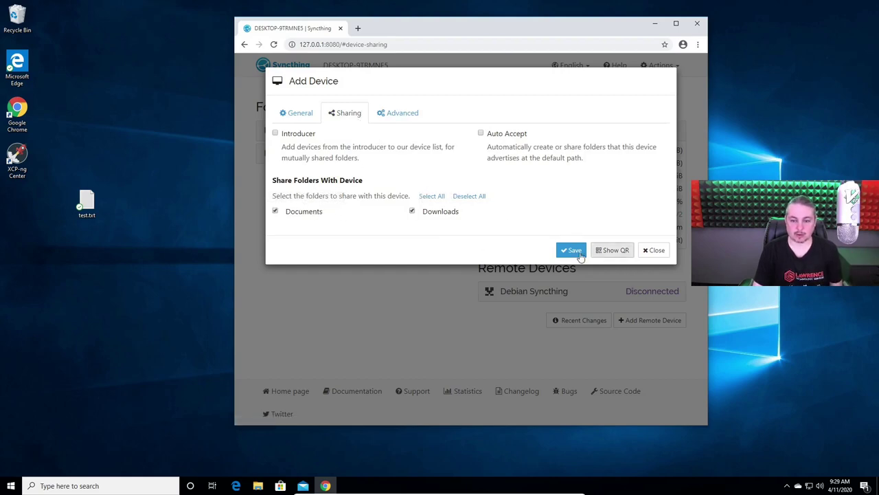
pyautogui.click(567, 253)
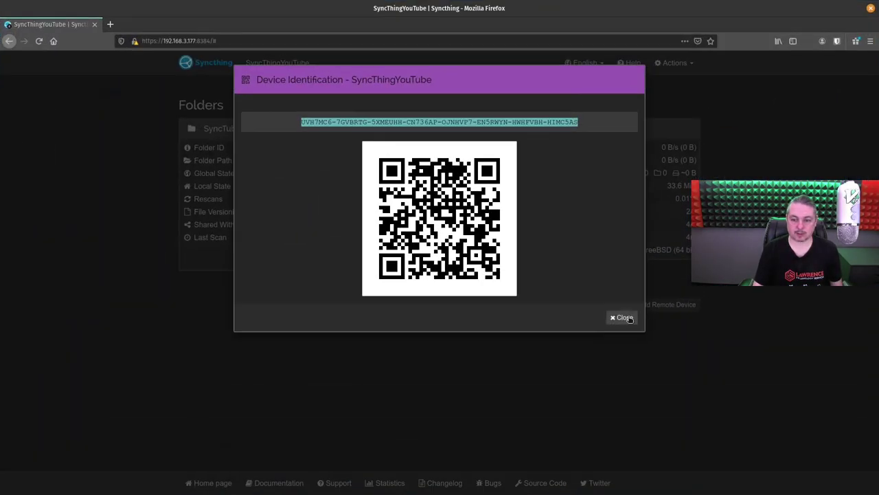
# - Close the device ID window and remove the SyncTube folder from Syncthing
pyautogui.click(628, 317)
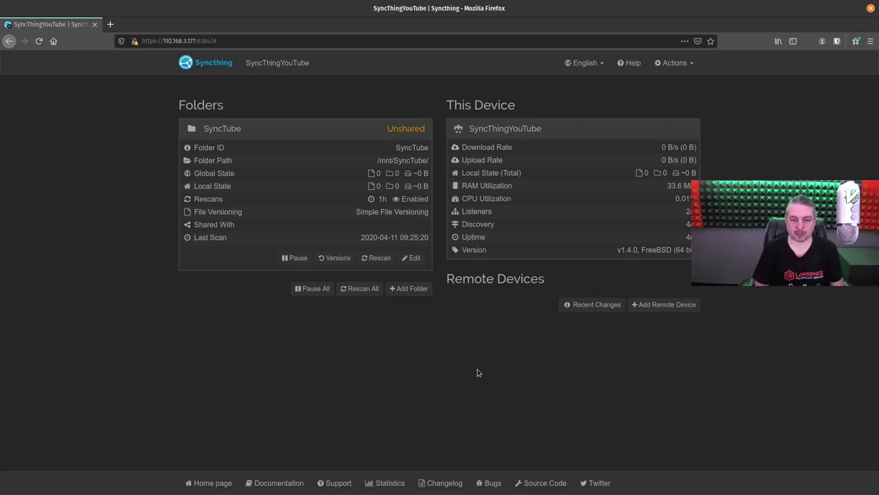
pyautogui.click(411, 258)
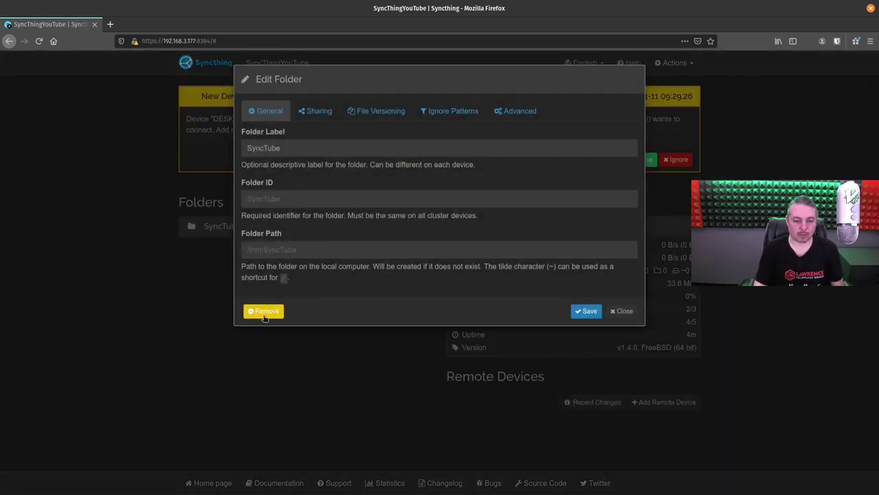
pyautogui.click(265, 313)
pyautogui.click(324, 166)
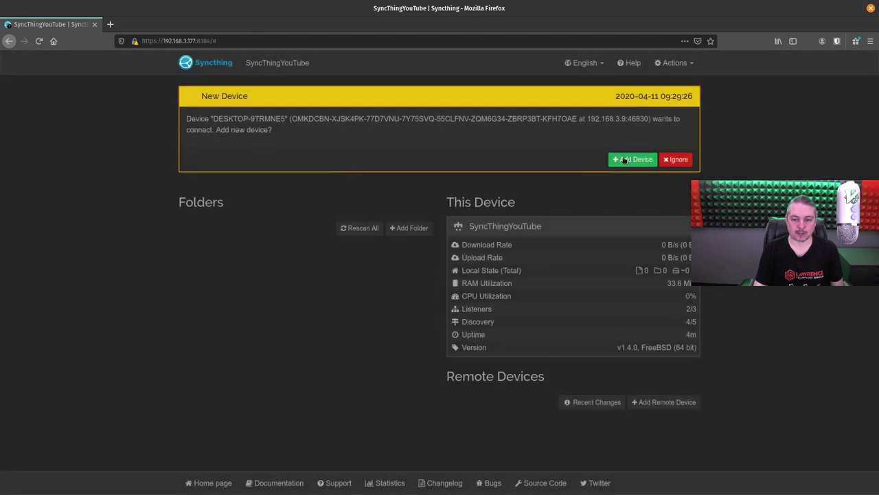
# - Accept the connecting Windows device and save it named WindersPuter
pyautogui.click(624, 159)
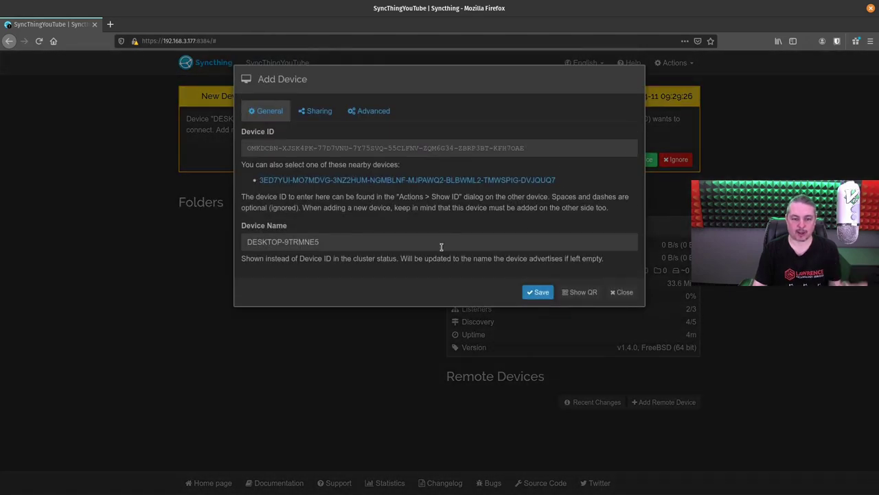
pyautogui.tripleClick(342, 242)
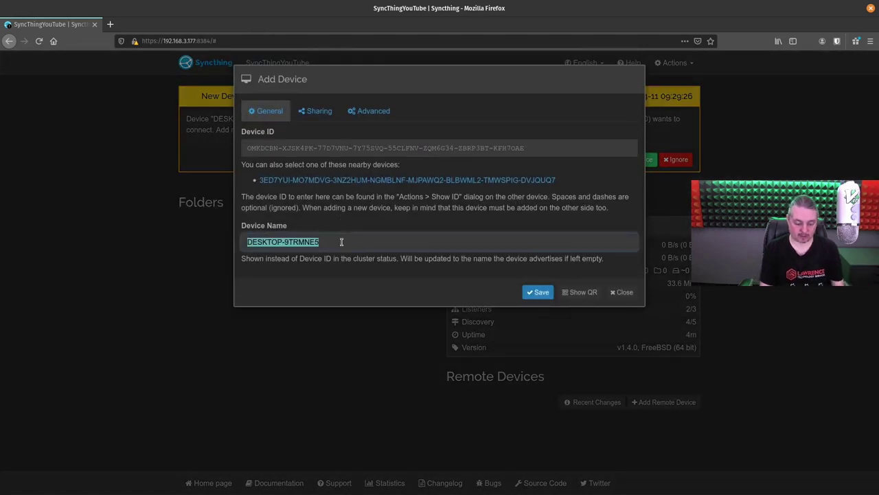
pyautogui.write('Window')
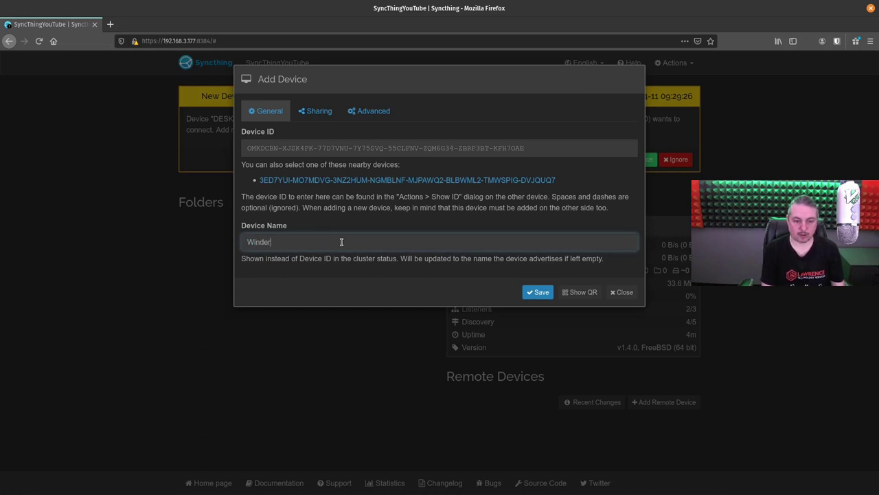
pyautogui.write('sPuter')
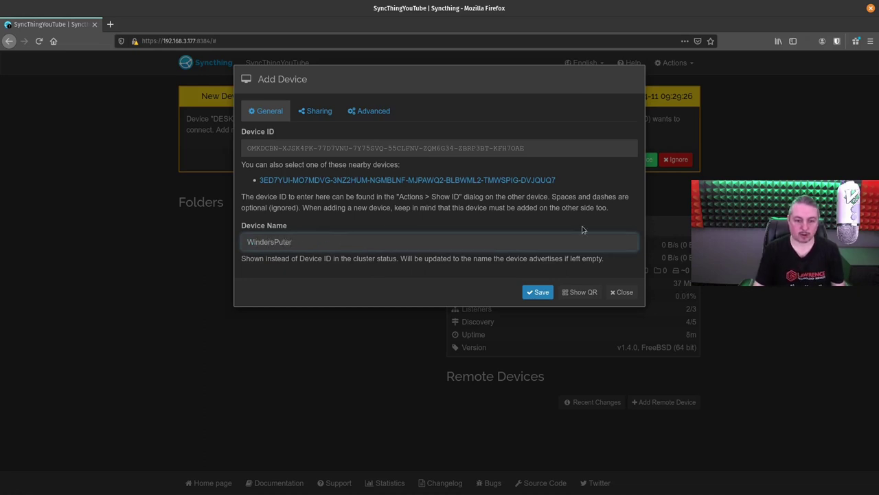
pyautogui.click(536, 292)
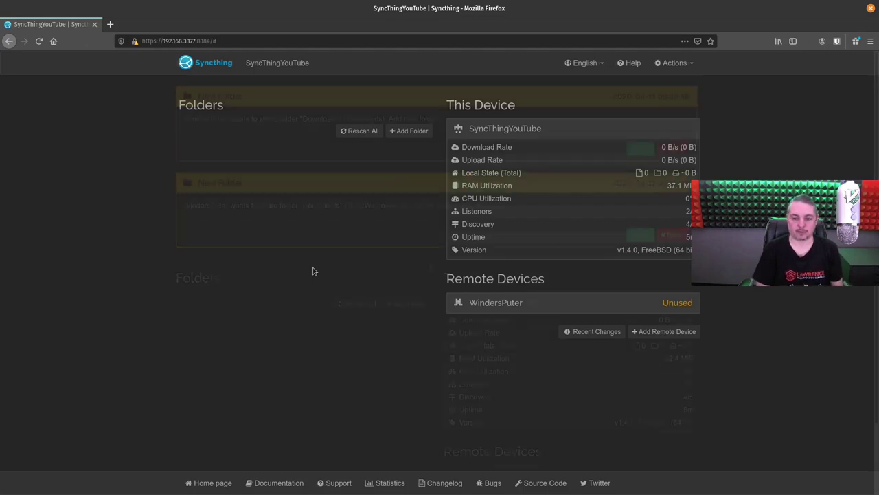
# - Accept the shared Documents folder with folder path /mnt/SyncTube/Documents
pyautogui.click(640, 236)
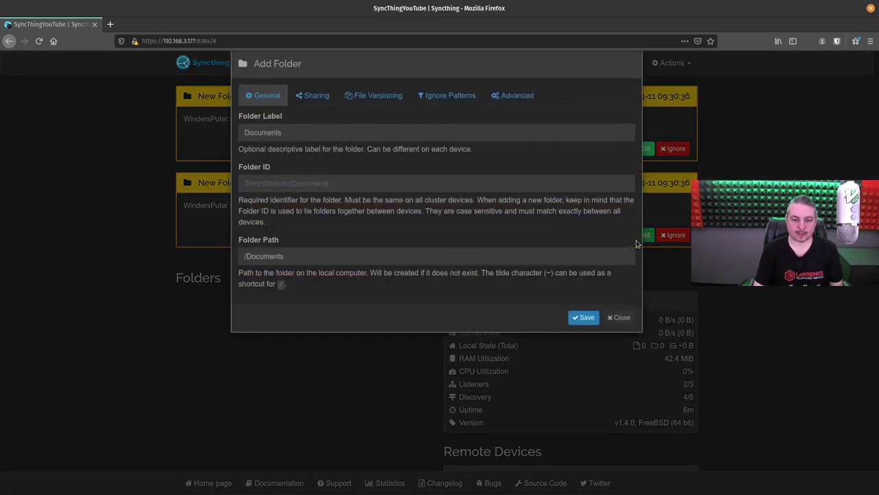
pyautogui.click(333, 273)
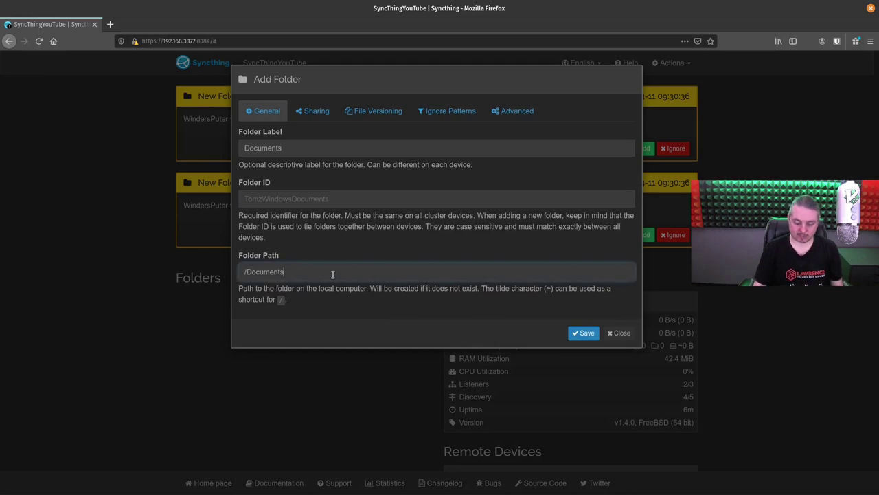
pyautogui.hotkey('ctrl', 'a')
pyautogui.write('/mn')
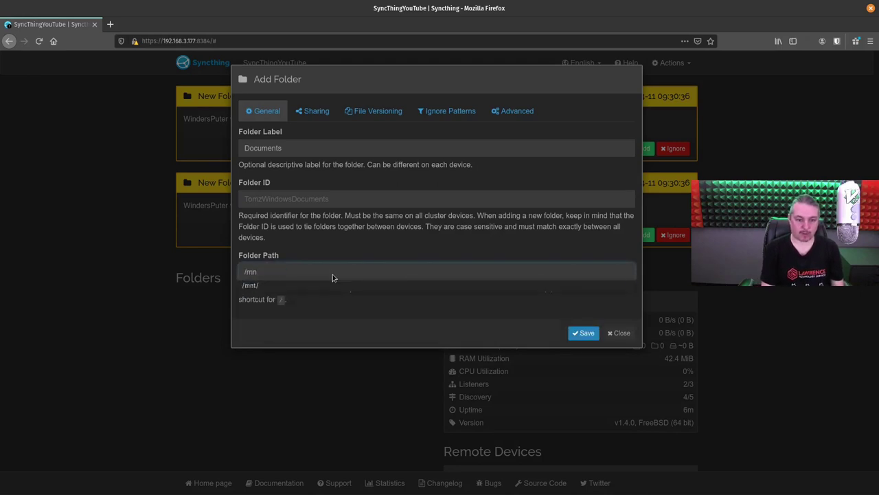
pyautogui.write('t/')
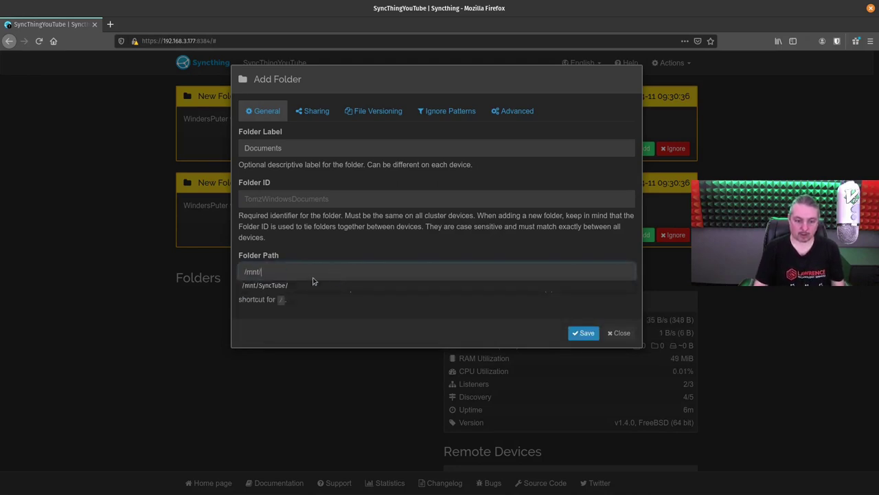
pyautogui.click(300, 286)
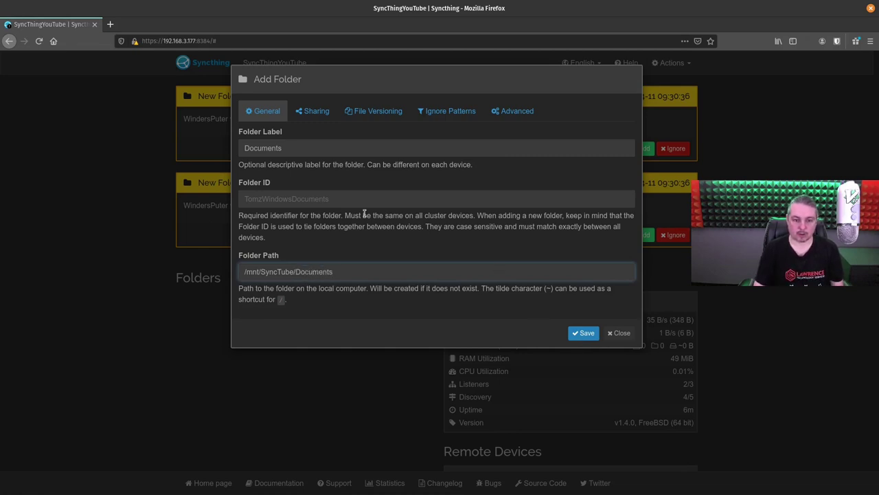
# - Use Simple File Versioning keeping 10 versions and save the Documents folder
pyautogui.click(369, 118)
pyautogui.click(332, 148)
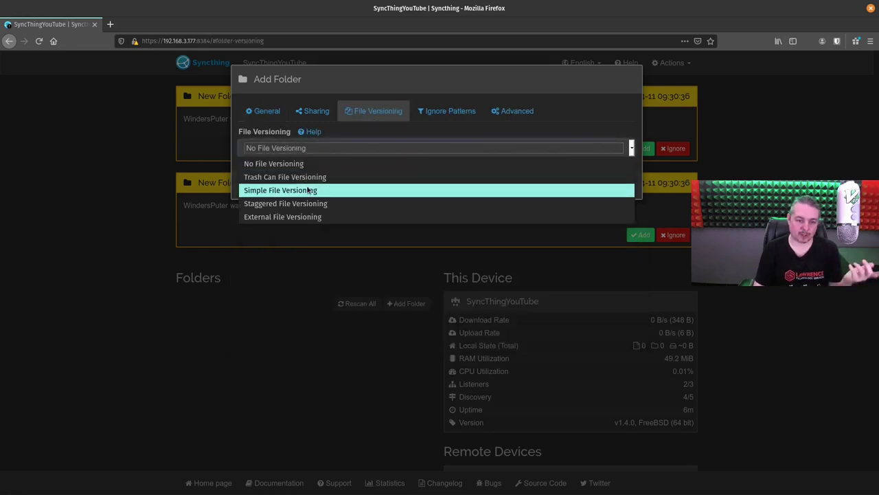
pyautogui.click(308, 189)
pyautogui.doubleClick(293, 198)
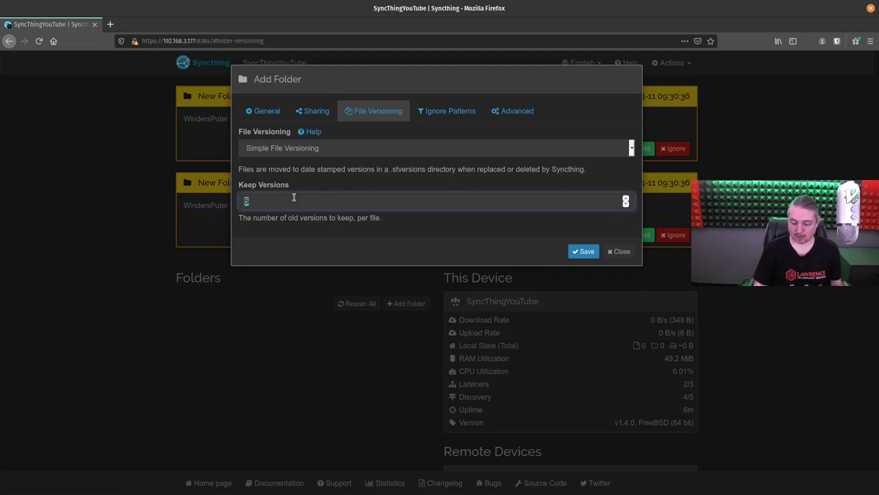
pyautogui.write('10')
pyautogui.click(583, 251)
pyautogui.click(644, 148)
# - Set the Downloads folder path to /mnt/SyncTube/Downloads
pyautogui.click(317, 275)
pyautogui.hotkey('ctrl', 'a')
pyautogui.press('BackSpace')
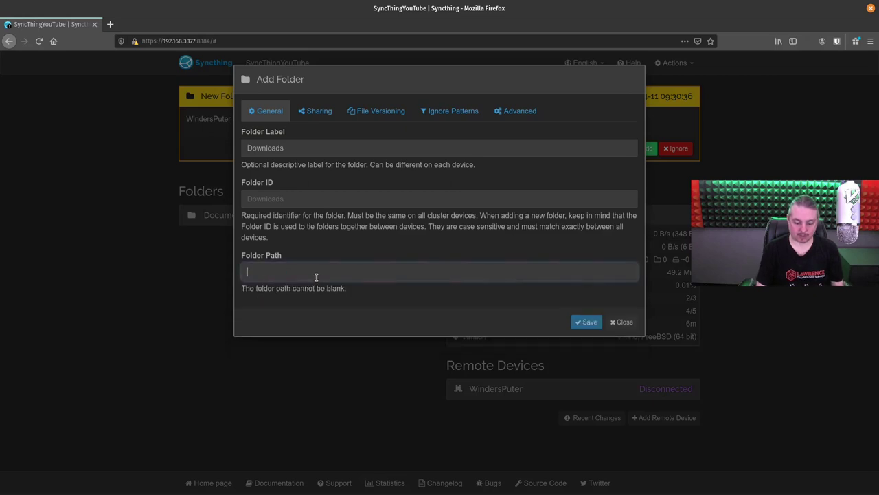
pyautogui.write('/mn')
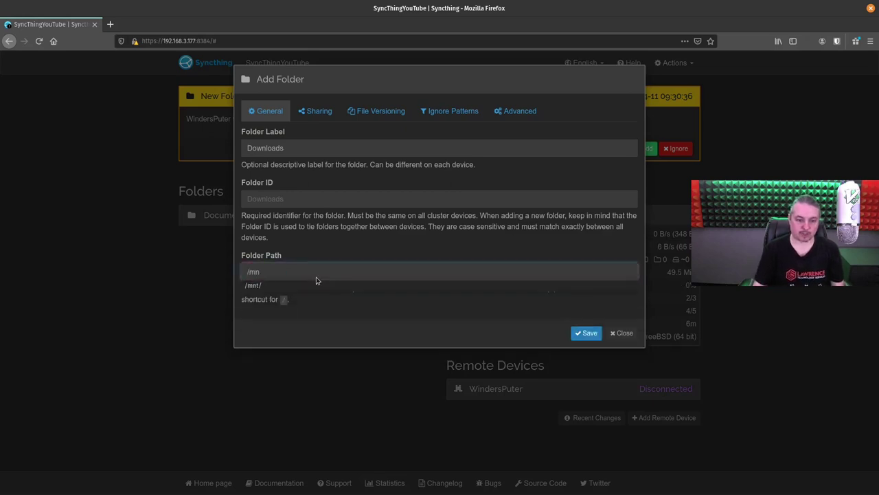
pyautogui.write('t/')
pyautogui.click(323, 285)
pyautogui.write('Downloads')
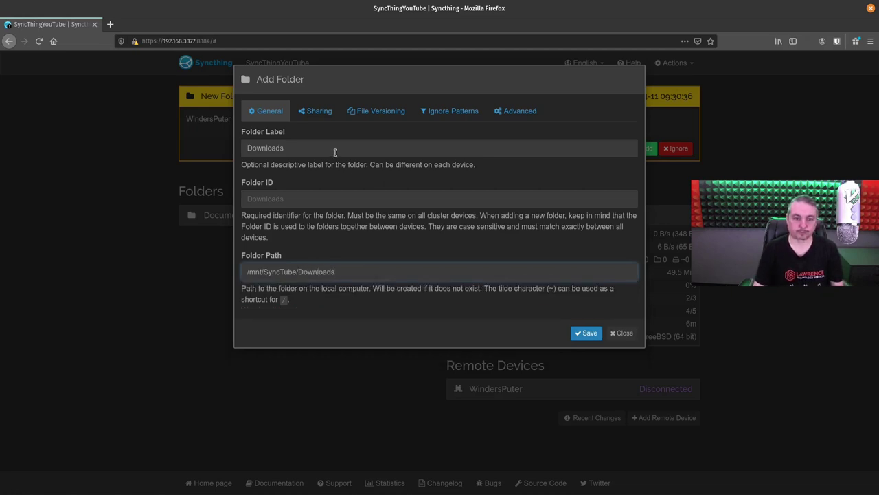
# - Choose Simple File Versioning and save the Downloads folder
pyautogui.click(354, 112)
pyautogui.click(308, 149)
pyautogui.press('Down')
pyautogui.press('Return')
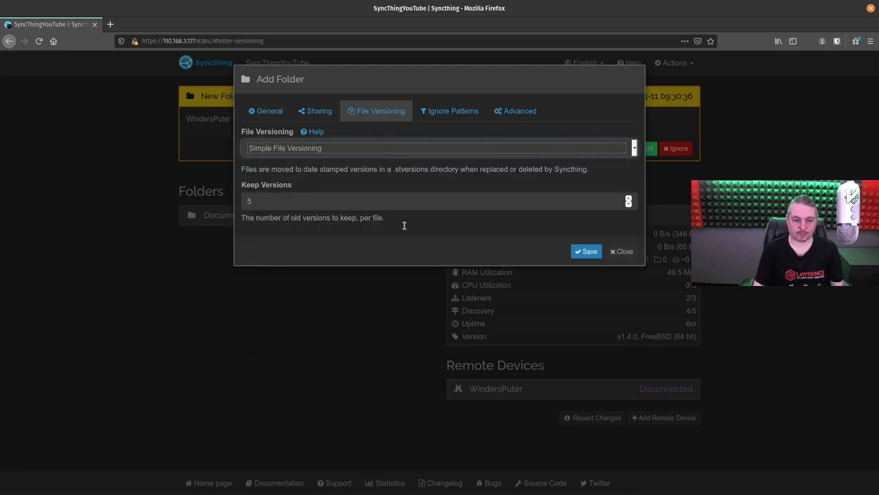
pyautogui.click(588, 251)
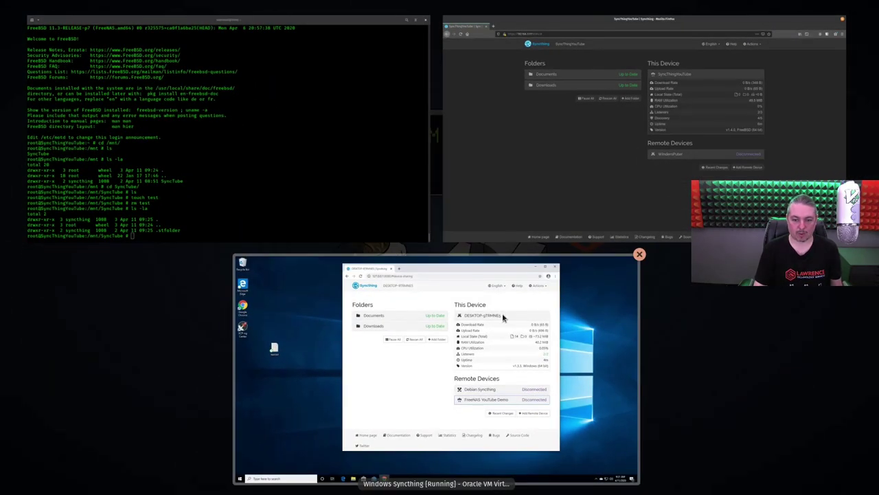
# - In the jail shell, list /mnt/SyncTube and its Downloads folder, then list SyncTube again
pyautogui.click(281, 172)
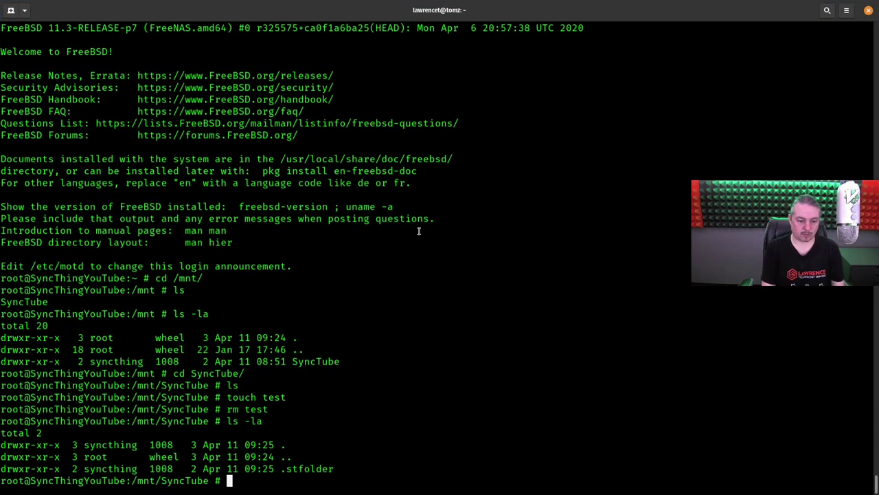
pyautogui.write('ls')
pyautogui.press('Return')
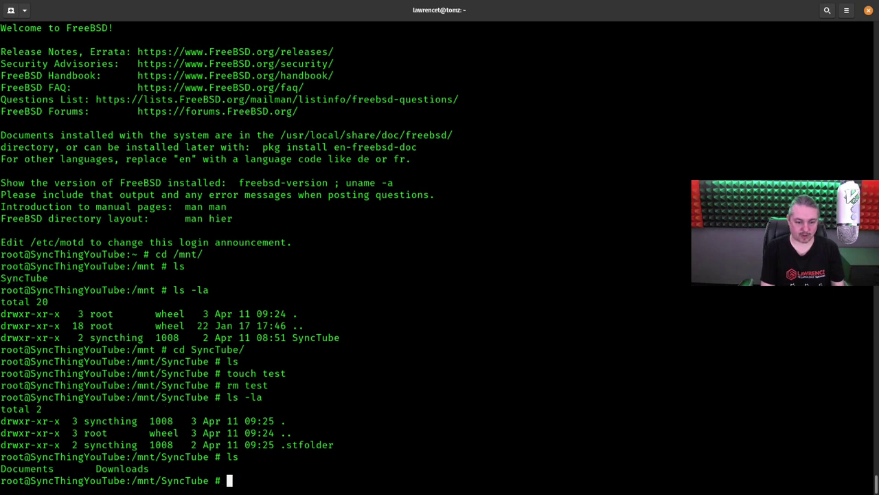
pyautogui.write('cd Downloads/')
pyautogui.press('Return')
pyautogui.write('ls')
pyautogui.press('Return')
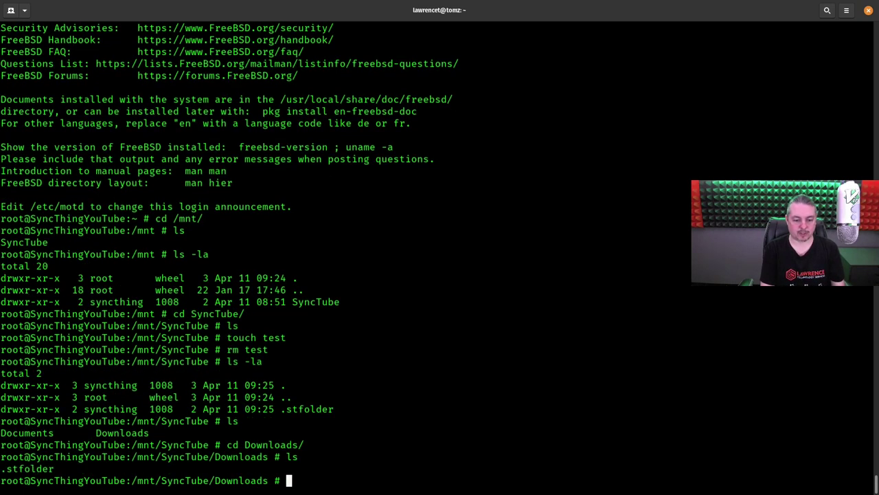
pyautogui.write('cd ..')
pyautogui.press('Return')
pyautogui.write('ls')
pyautogui.press('Return')
# - Enter the Documents folder to list it, then return to the Syncthing dashboard
pyautogui.write('cd Dow')
pyautogui.press('Tab')
pyautogui.press('BackSpace')
pyautogui.press('BackSpace')
pyautogui.press('BackSpace')
pyautogui.press('BackSpace')
pyautogui.press('BackSpace')
pyautogui.press('BackSpace')
pyautogui.press('BackSpace')
pyautogui.press('BackSpace')
pyautogui.write('c')
pyautogui.press('Tab')
pyautogui.press('Return')
pyautogui.write('ls')
pyautogui.press('Return')
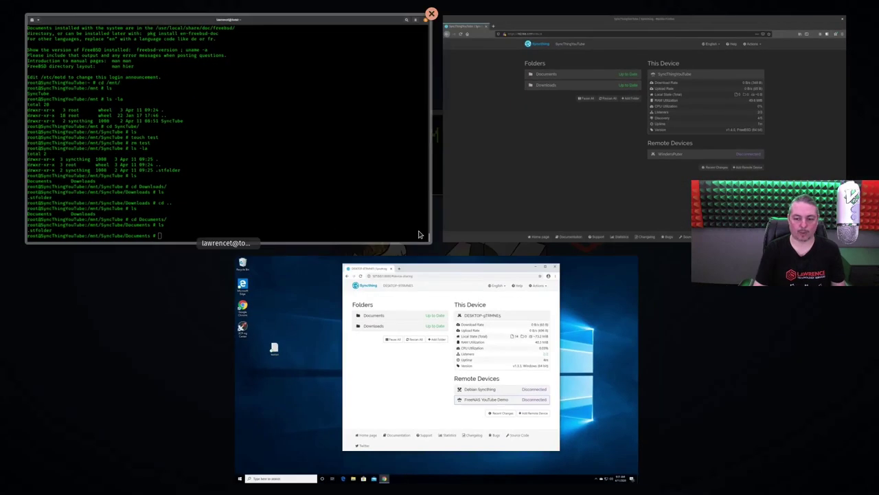
pyautogui.click(528, 212)
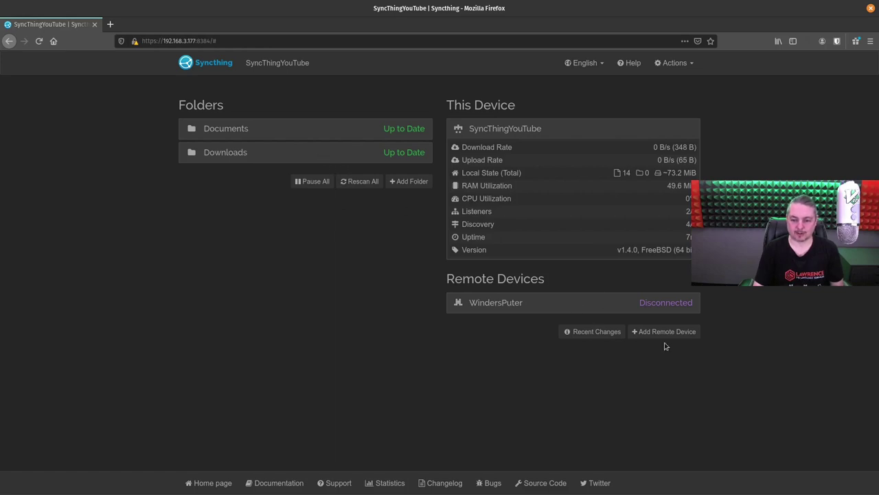
# - Review Recent Changes for the synced files, then list the Documents folder in the jail shell
pyautogui.click(570, 334)
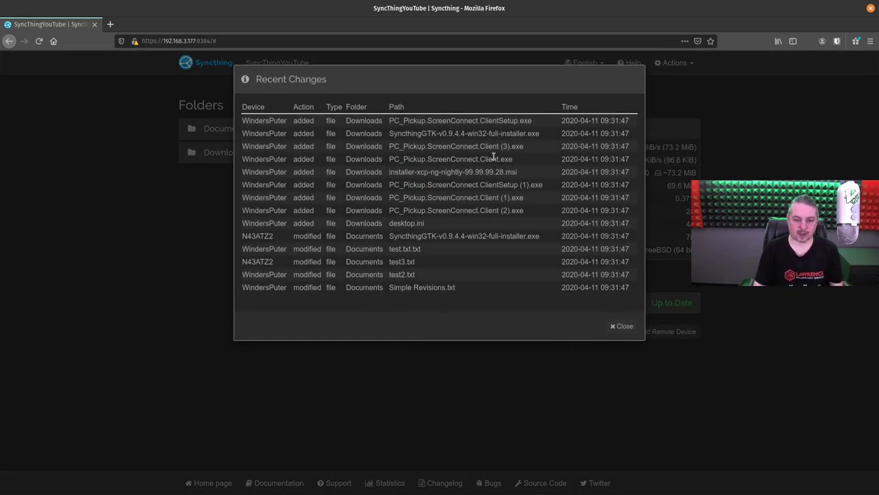
pyautogui.press('Escape')
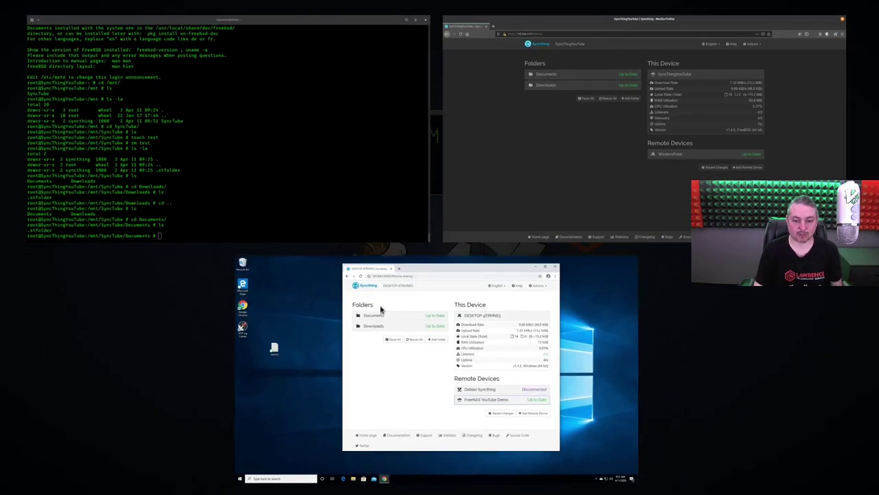
pyautogui.click(277, 195)
pyautogui.write('ls')
pyautogui.press('Return')
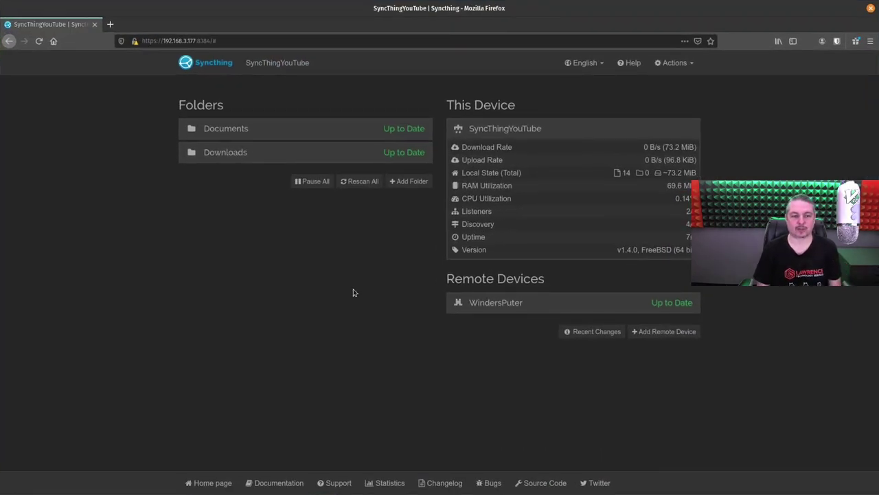
pyautogui.click(423, 40)
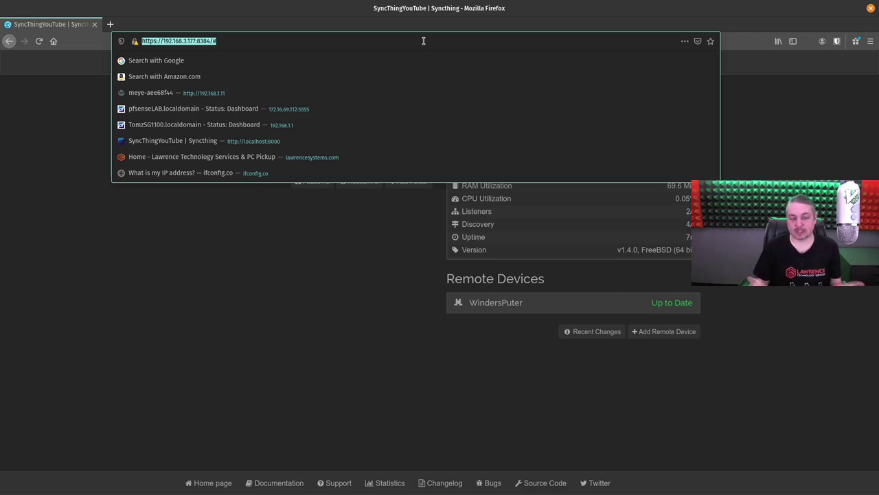
pyautogui.click(407, 309)
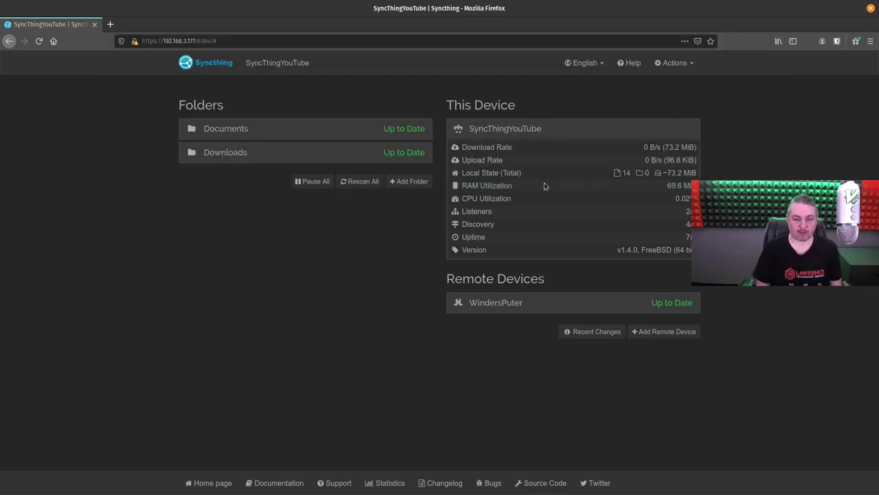
pyautogui.click(397, 40)
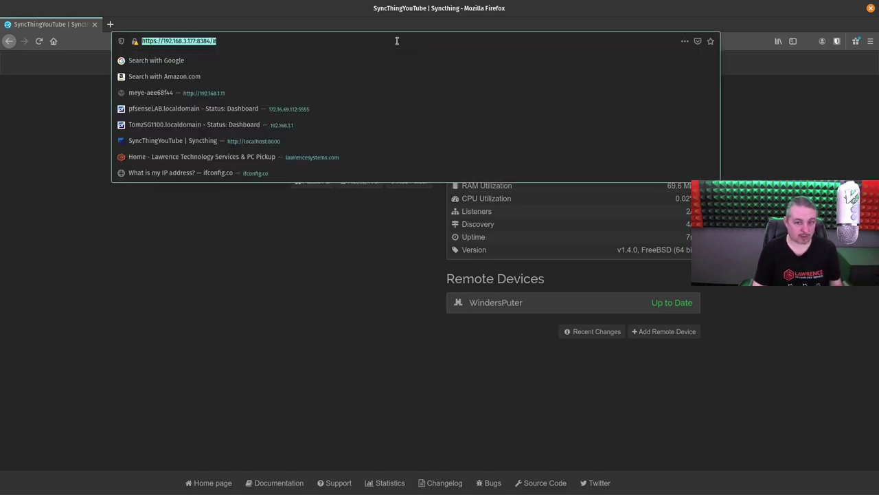
pyautogui.click(397, 41)
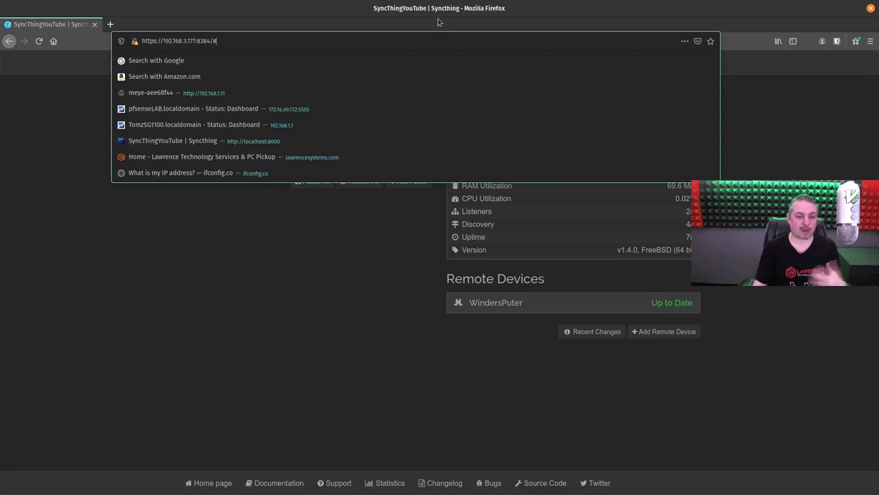
pyautogui.click(364, 299)
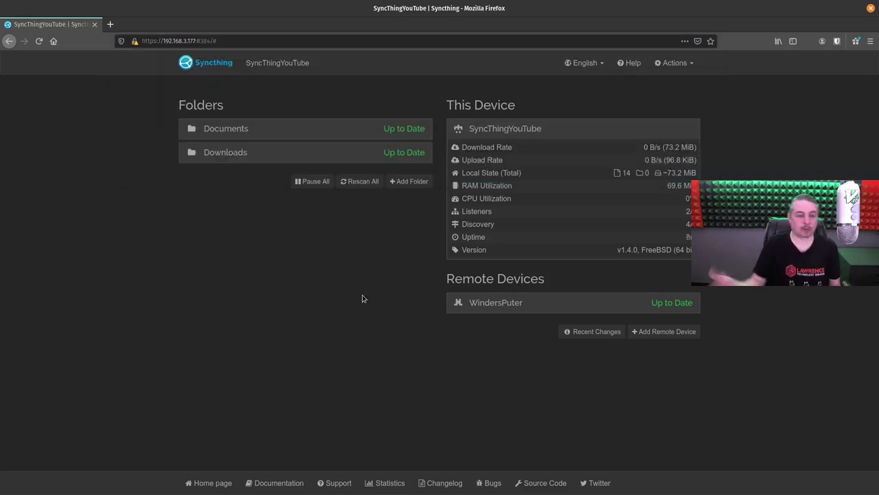